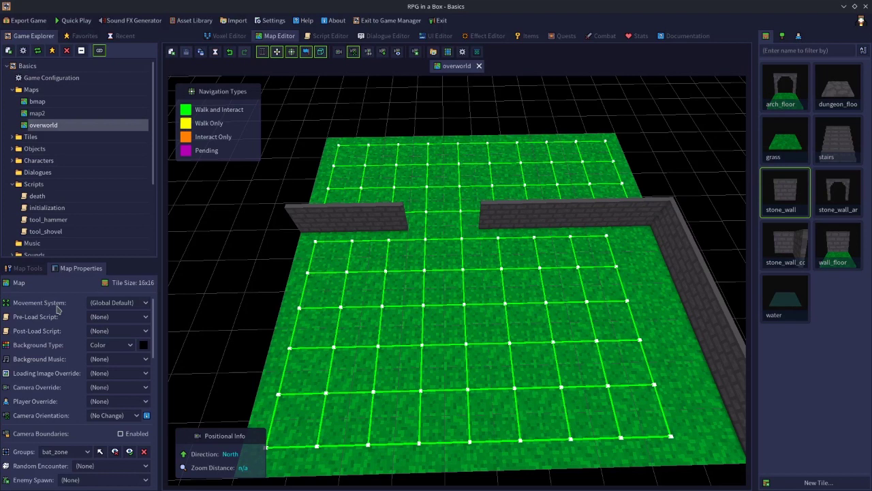
- Try Free Movement as the overworld map's movement system, and return the setting to (Global Default)
left_click(119, 302)
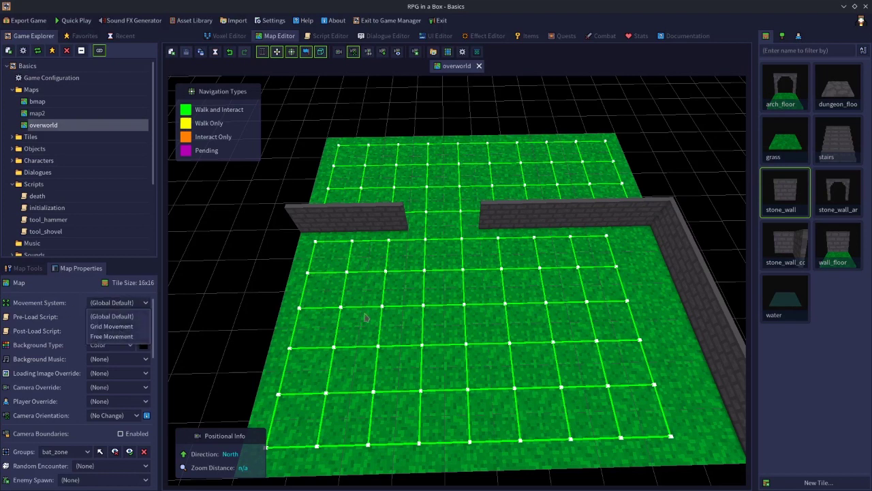
left_click(325, 280)
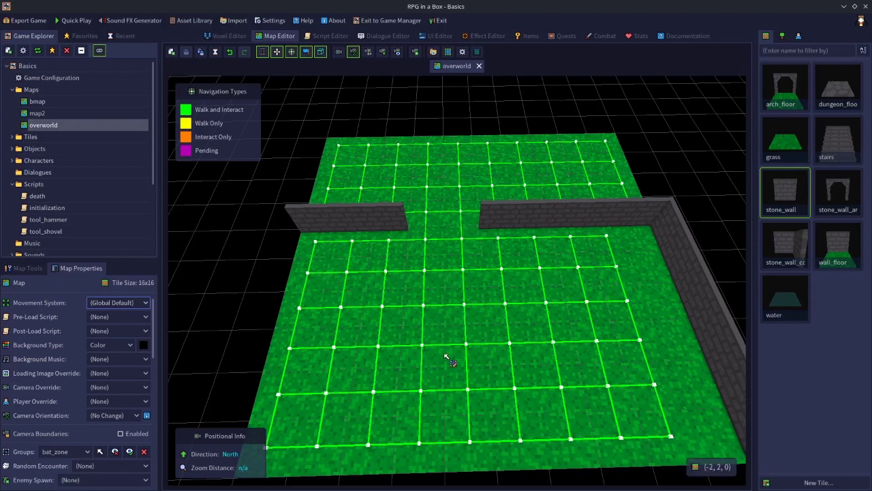
left_click(116, 302)
left_click(111, 338)
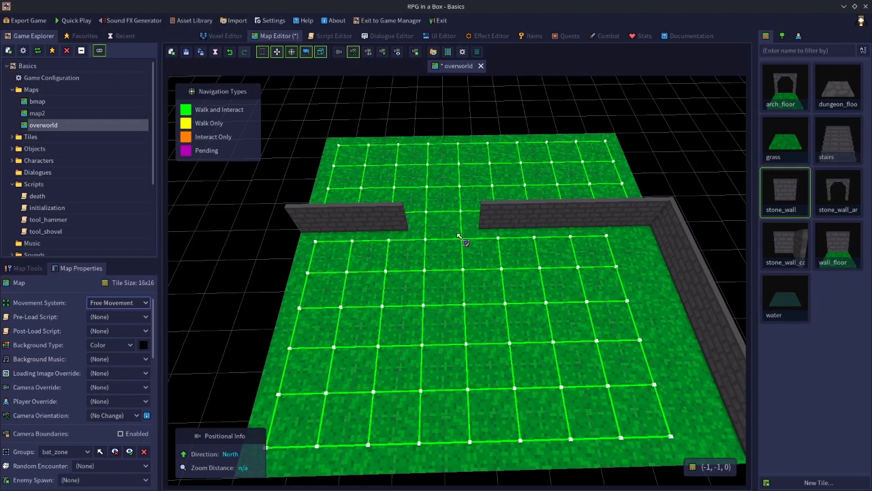
left_click(98, 304)
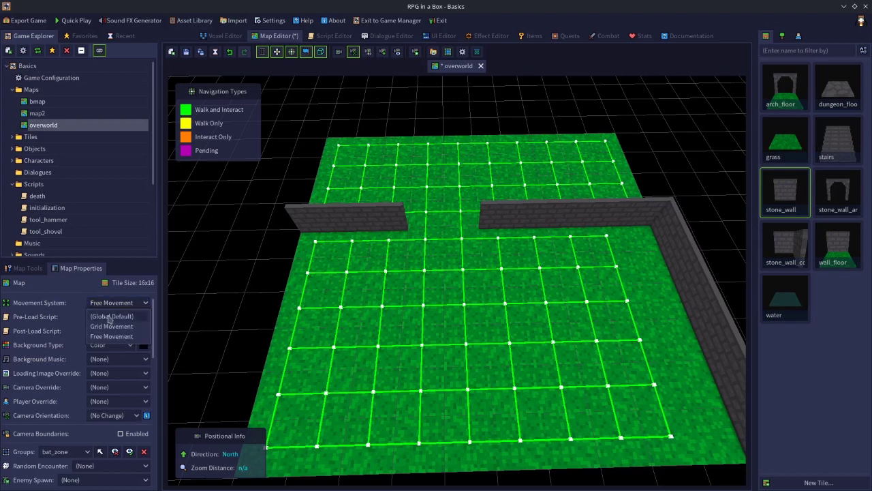
left_click(112, 317)
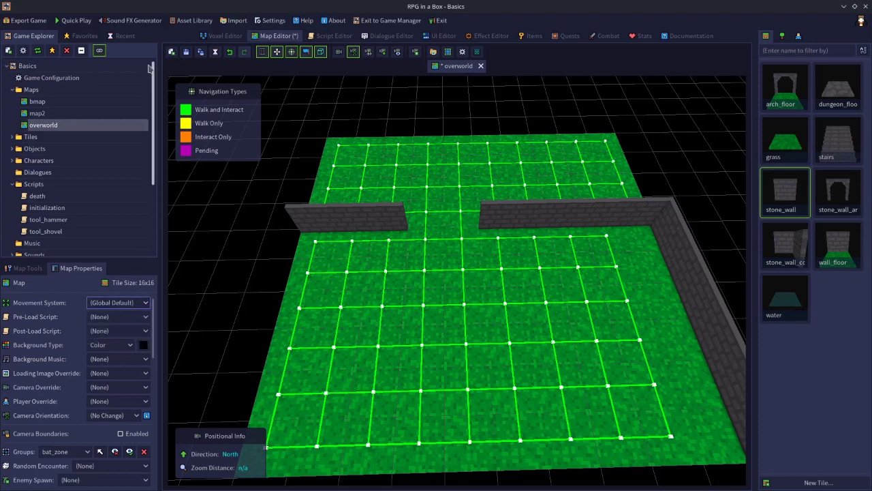
- Examine the global movement system among the gameplay mechanics in the game configuration, leaving it without changes
double_click(53, 79)
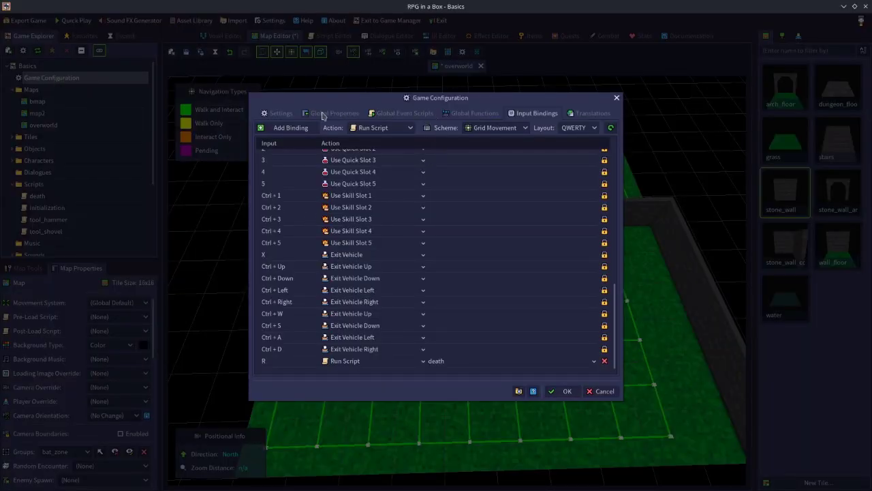
left_click(279, 113)
left_click(279, 138)
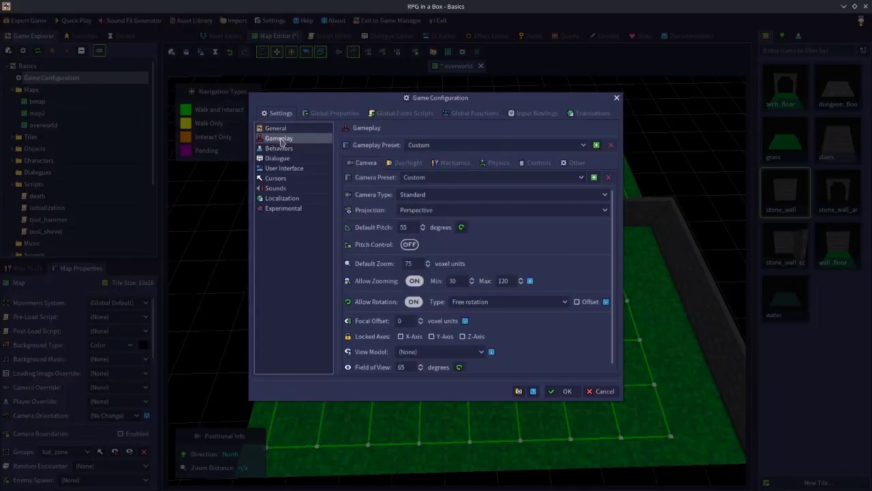
left_click(447, 166)
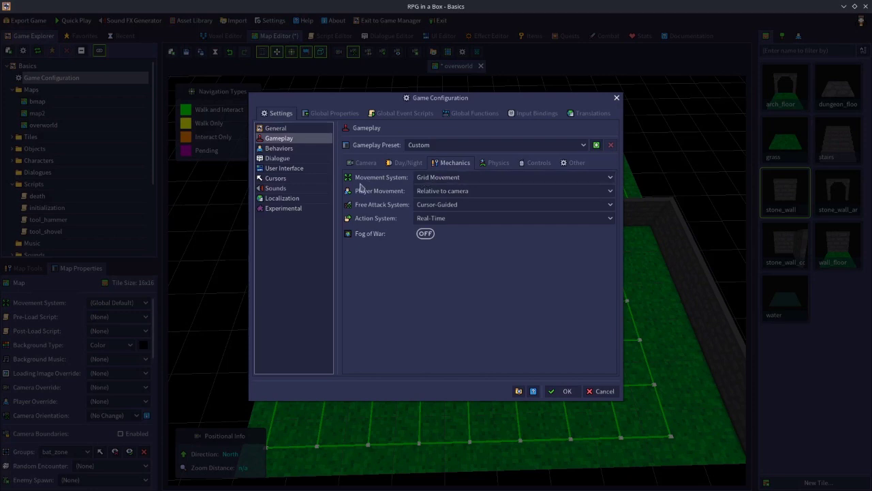
left_click(599, 389)
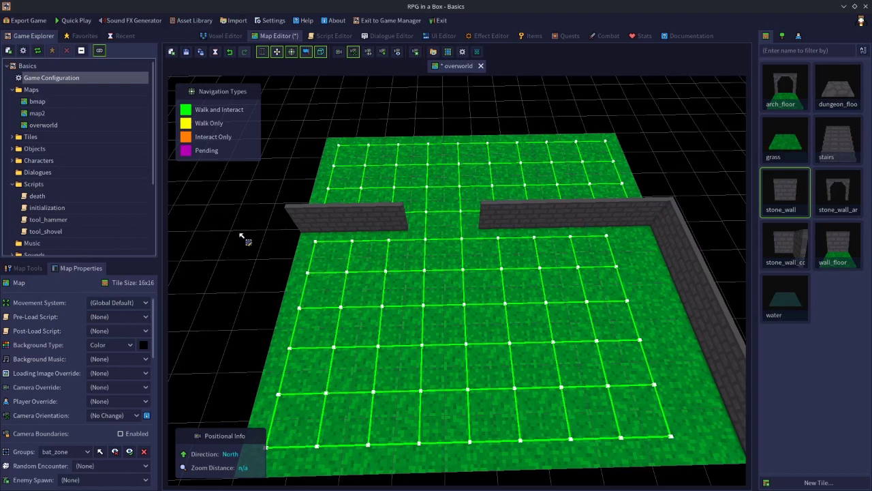
- Set the global movement system to Free Movement in the game configuration's gameplay mechanics
double_click(54, 78)
left_click(426, 180)
left_click(431, 197)
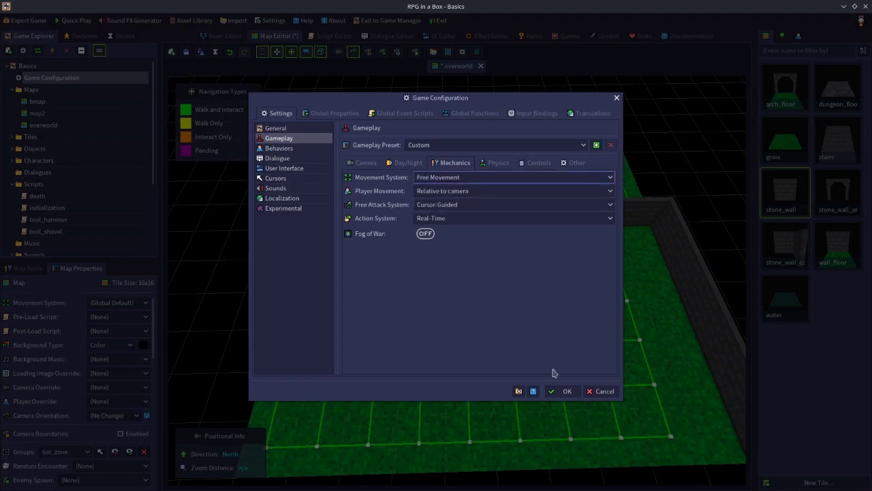
left_click(560, 390)
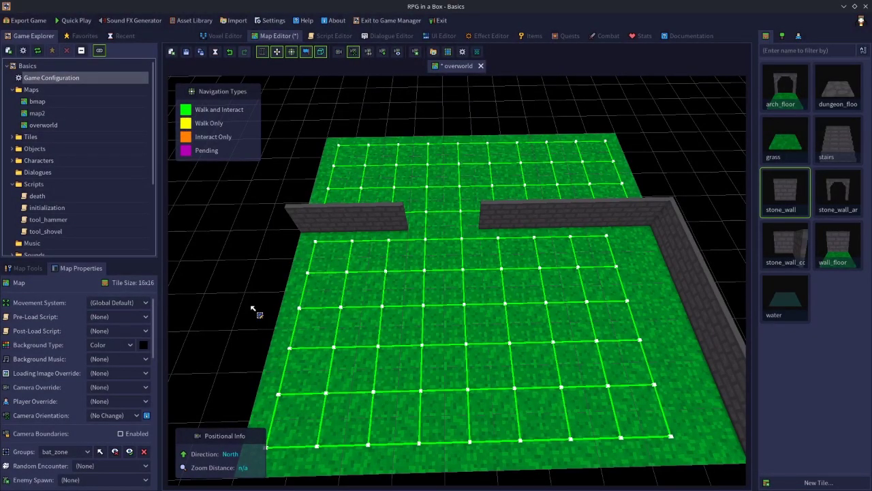
- Try the Grid Movement and Free Movement overrides on the overworld map, and return its movement system to (Global Default)
left_click(126, 302)
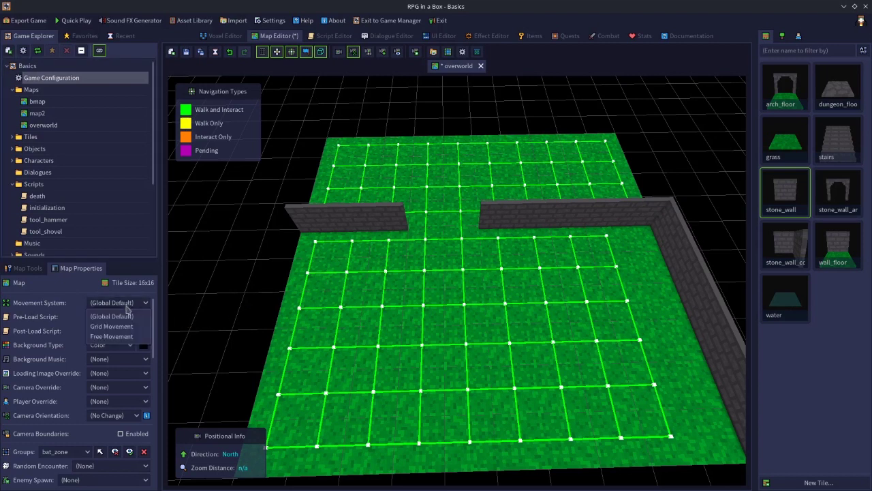
left_click(112, 327)
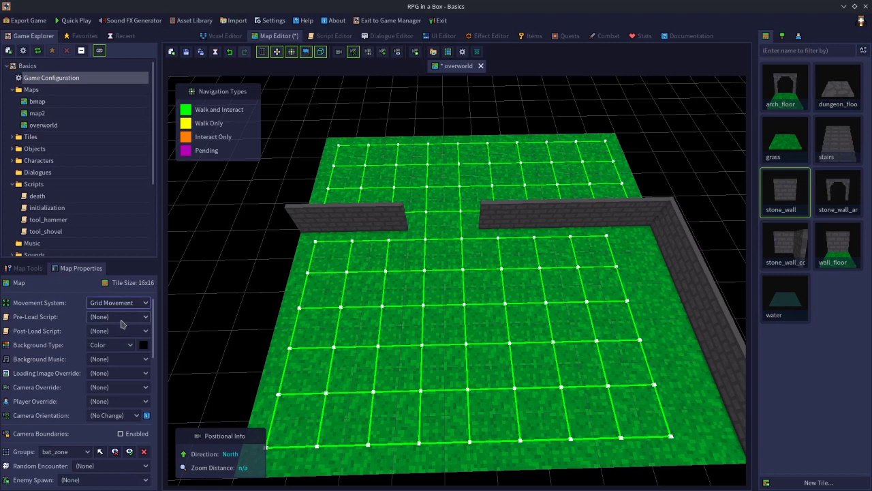
left_click(120, 303)
left_click(114, 313)
left_click(116, 304)
left_click(116, 337)
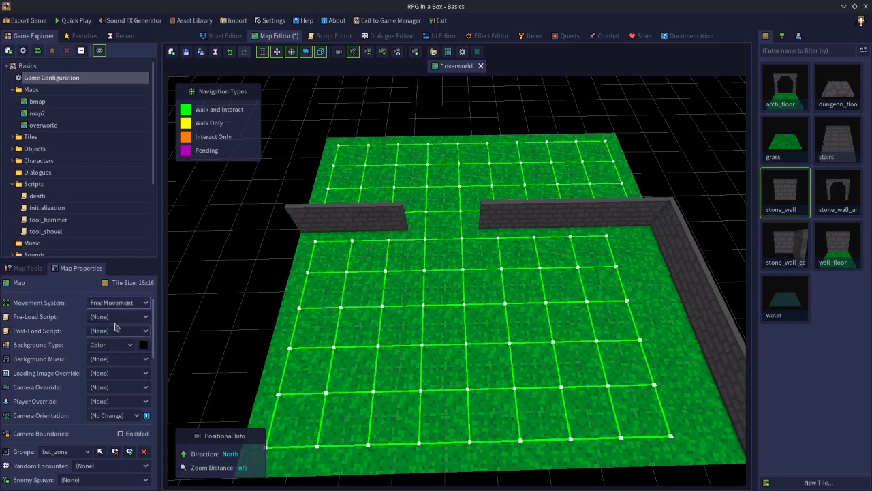
left_click(118, 303)
left_click(109, 330)
left_click(113, 303)
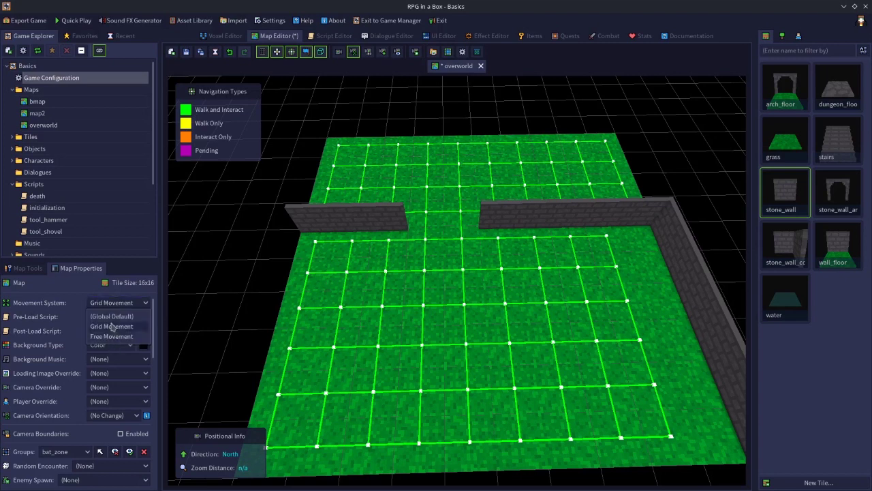
left_click(111, 316)
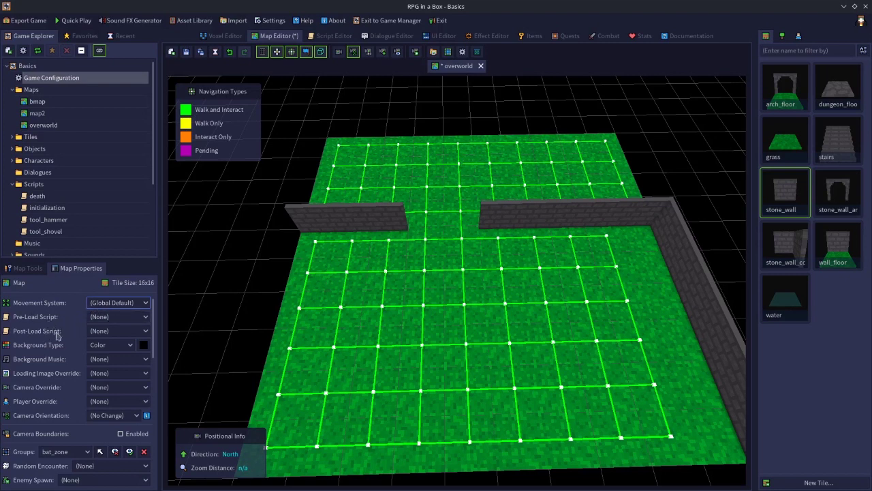
- Examine which scripts can be assigned as the overworld map's pre-load script
left_click(92, 317)
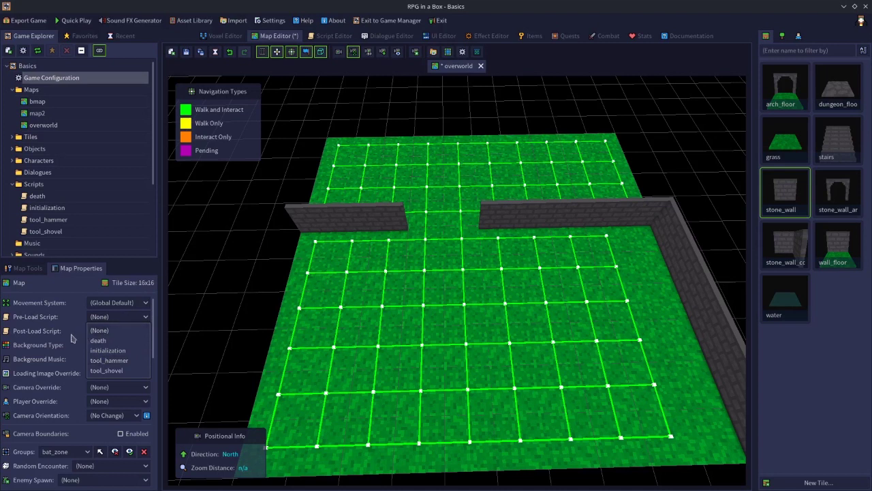
left_click(43, 329)
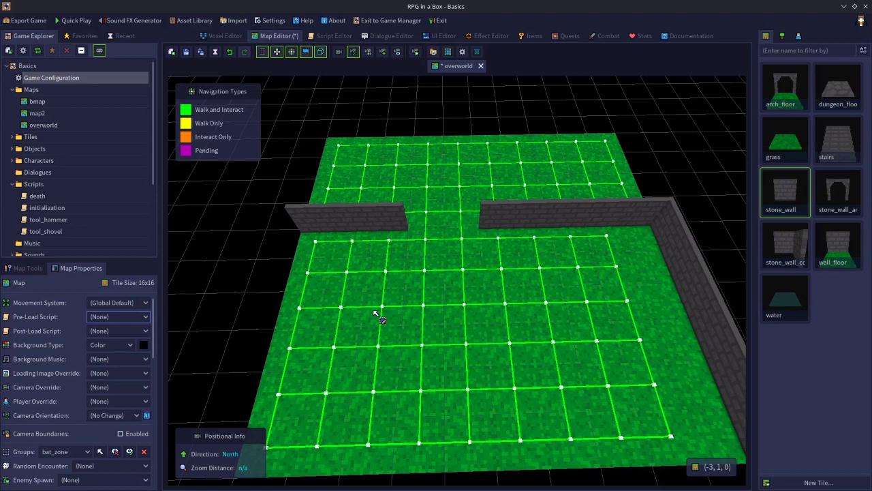
- Place a goblin_sword character on the grass behind the wall opening, inspect its entity properties and delete it
left_click(799, 37)
left_click(840, 95)
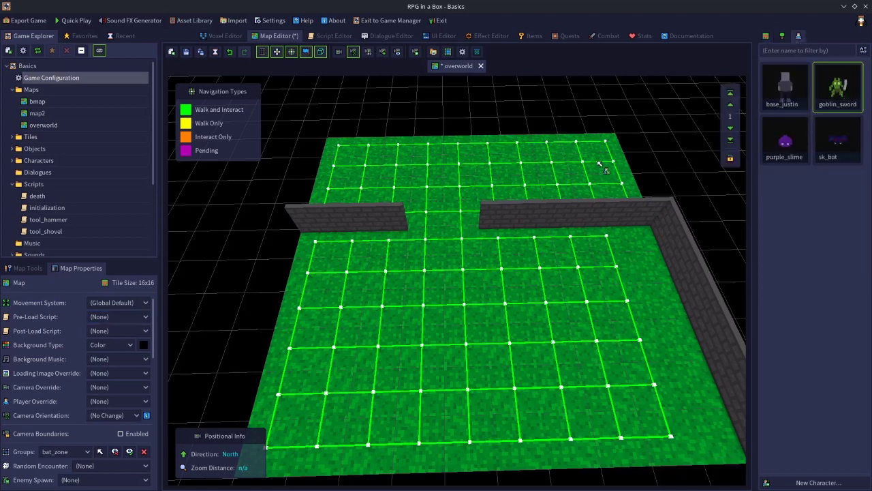
left_click(462, 182)
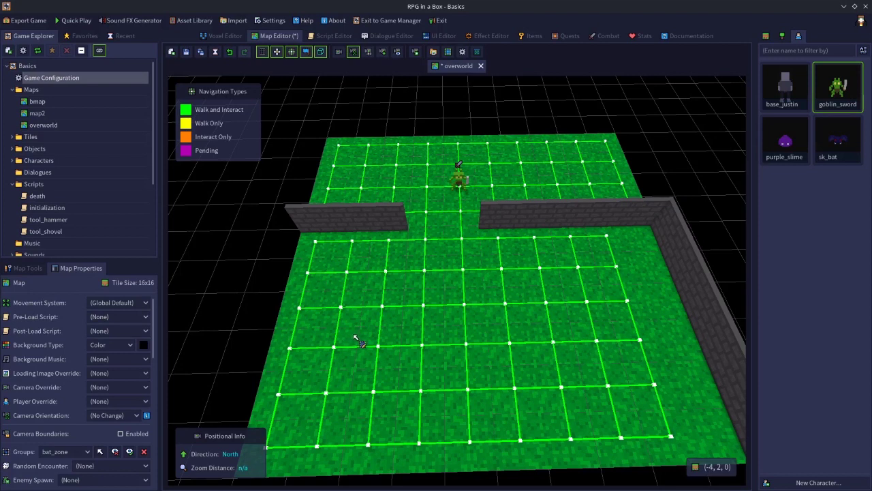
left_click(461, 178)
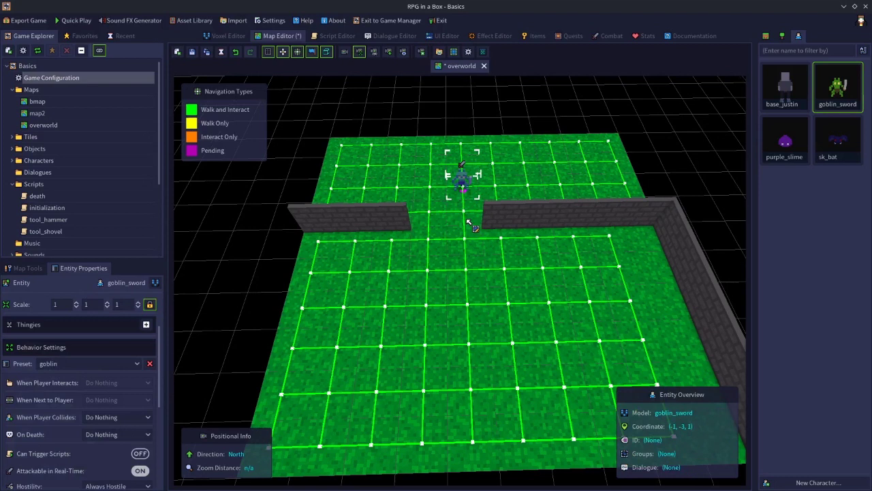
key("Delete")
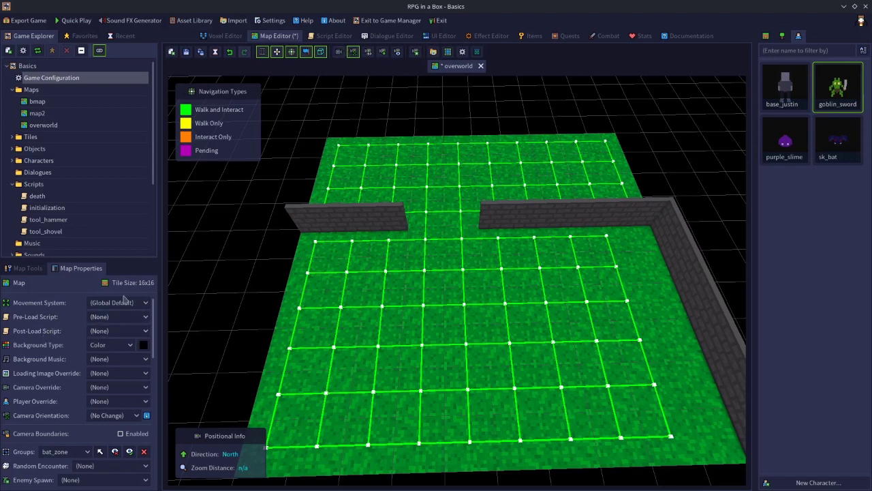
- Review the pre-load script choices for the map once more without assigning one
left_click(126, 317)
left_click(55, 318)
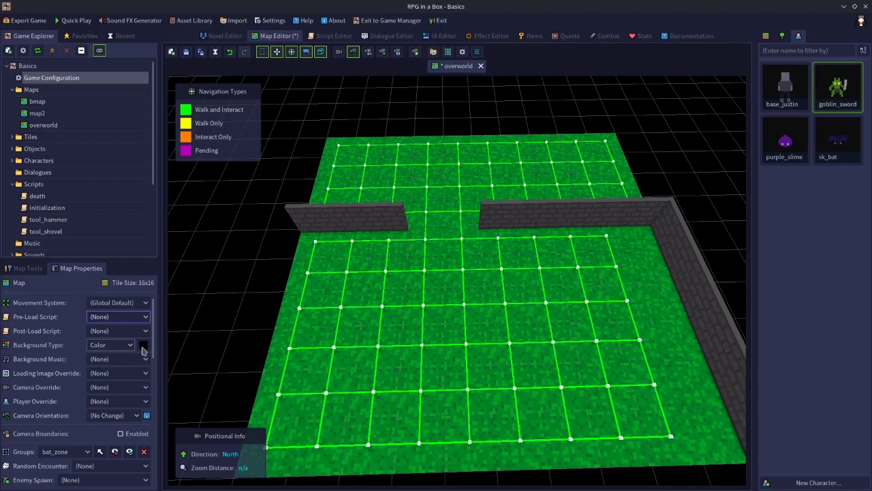
- Change the overworld map's background color to bright cyan and inspect it around the map
right_click_drag(384, 173, 507, 216)
right_click_drag(384, 285, 421, 368)
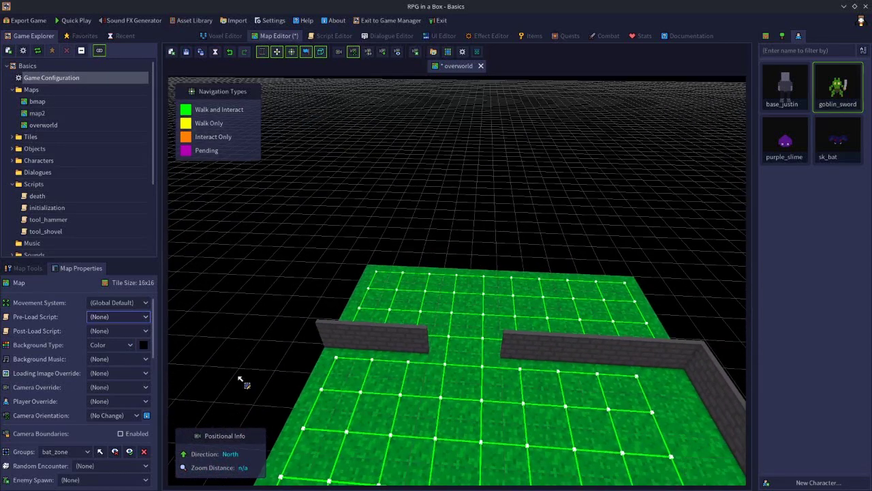
left_click(143, 348)
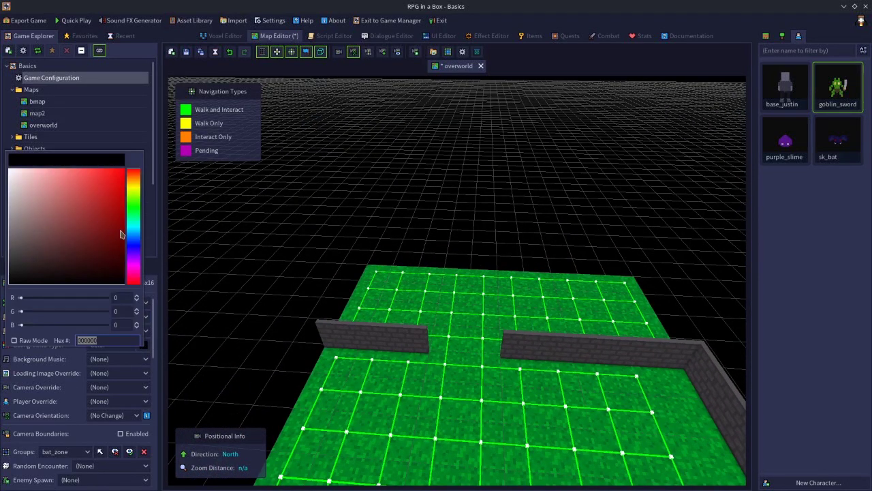
left_click(135, 249)
left_click(124, 170)
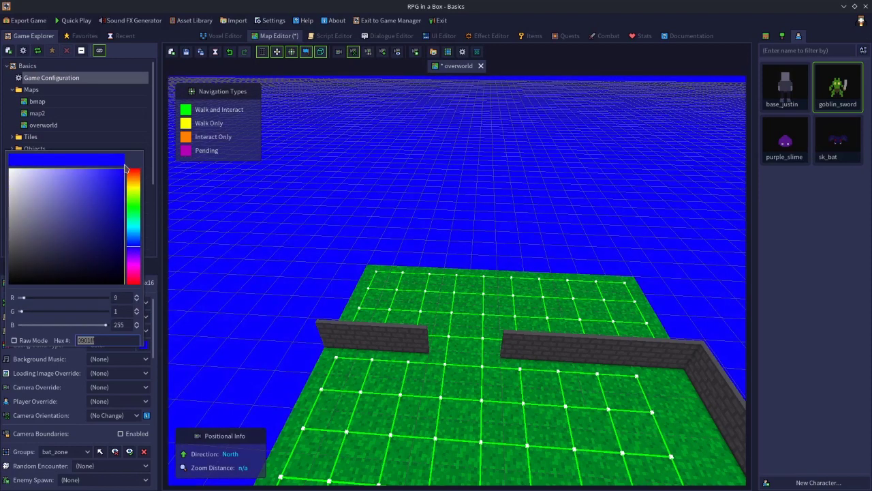
left_click_drag(135, 250, 139, 231)
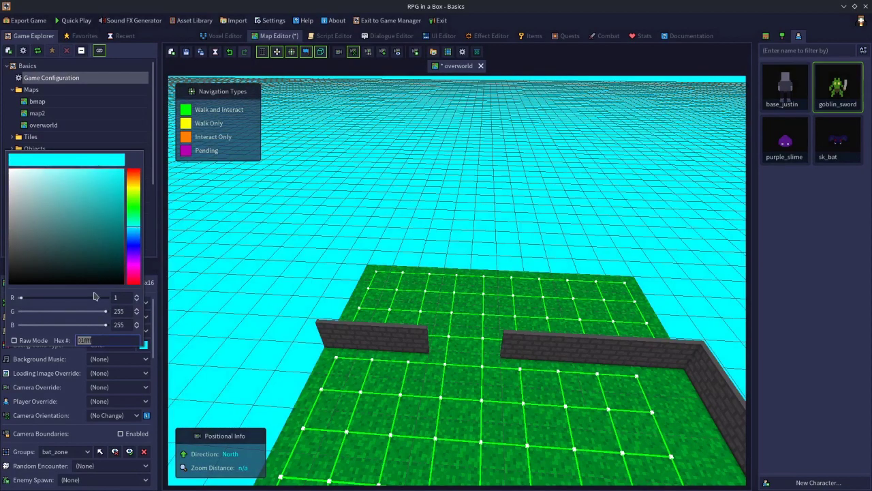
left_click(226, 240)
middle_click_drag(292, 259, 334, 279)
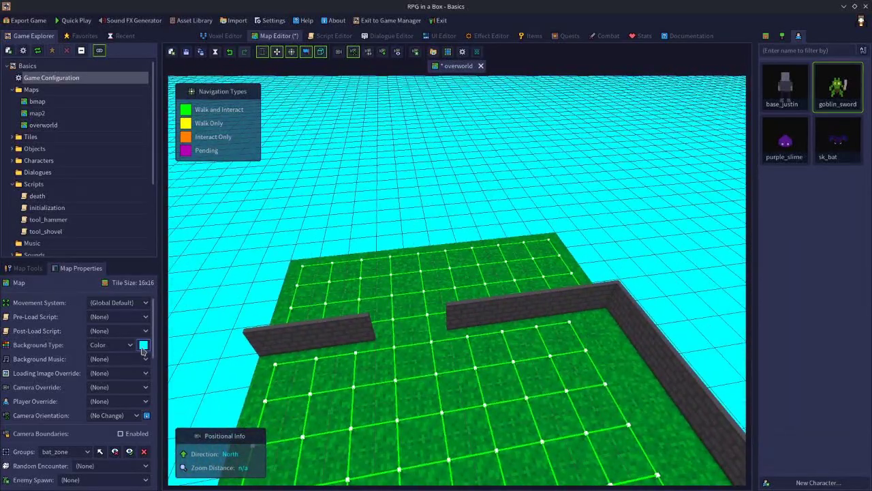
- Set the map's background color back to black (000000)
left_click(143, 345)
left_click_drag(68, 267, 87, 279)
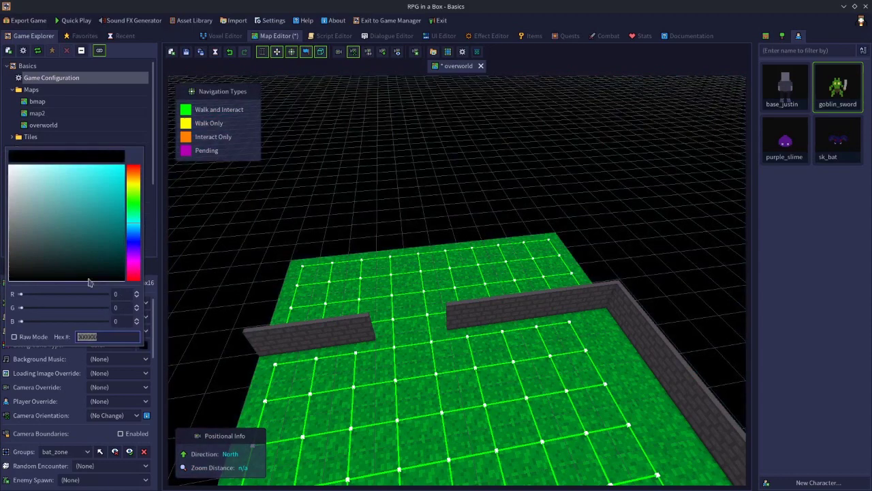
left_click(341, 264)
middle_click_drag(340, 263, 291, 238)
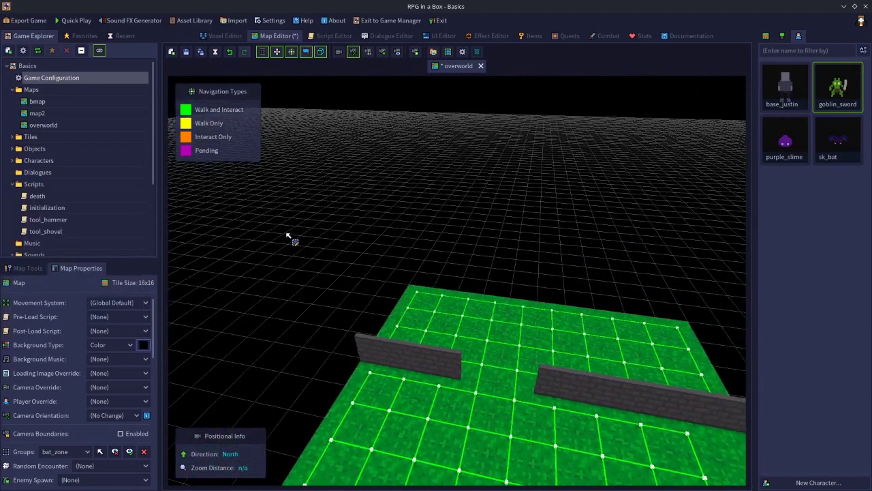
- Switch the map's background type to Procedural Sky and set the sky's top color to vivid purple
left_click(116, 348)
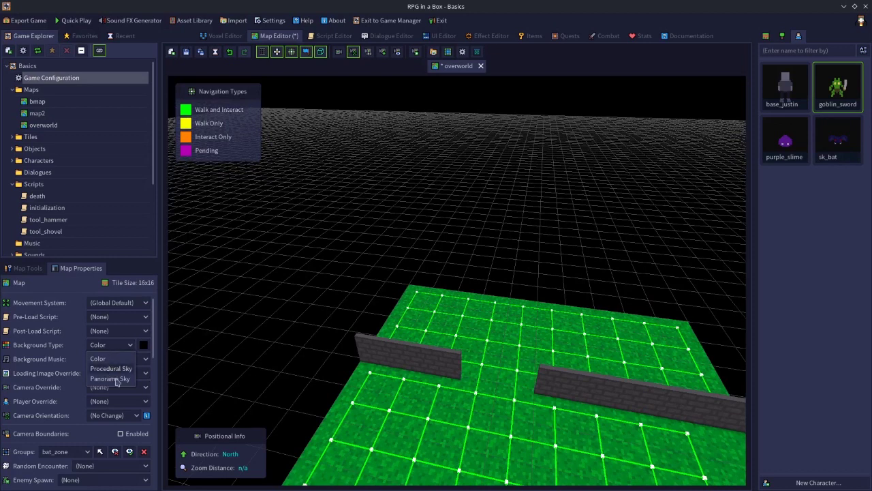
left_click(116, 378)
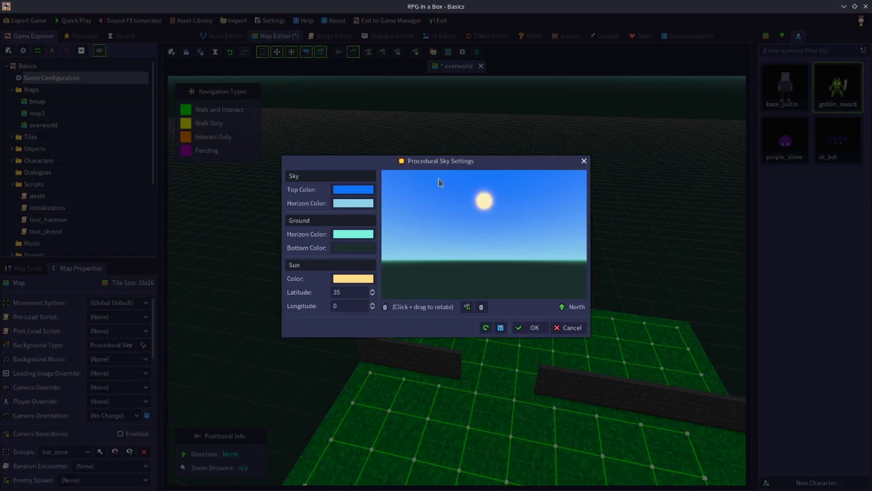
left_click(349, 191)
left_click(327, 128)
left_click_drag(298, 51, 326, 46)
left_click(380, 170)
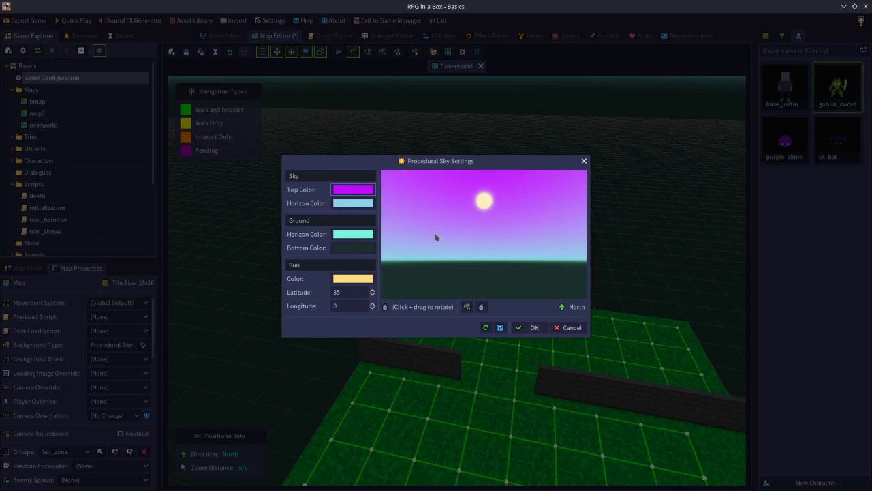
- Set the sky's horizon color to deep blue in the procedural sky settings
left_click(361, 204)
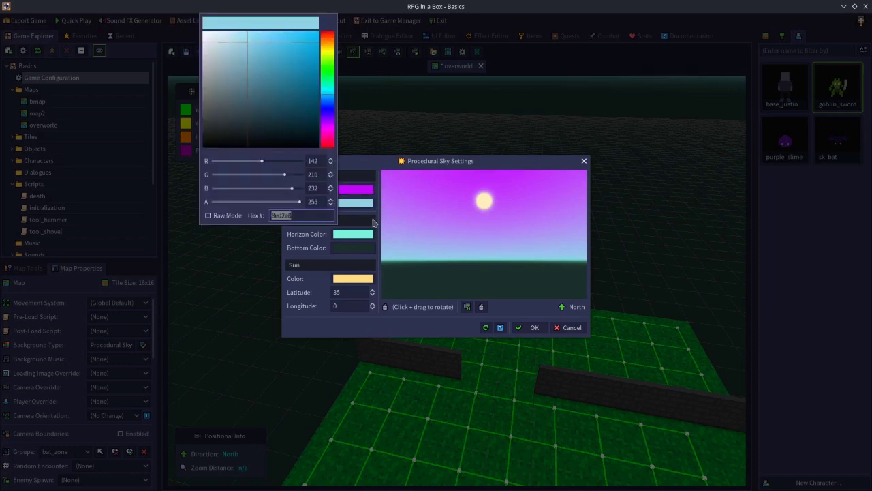
left_click(330, 114)
left_click_drag(289, 91, 321, 23)
left_click(372, 164)
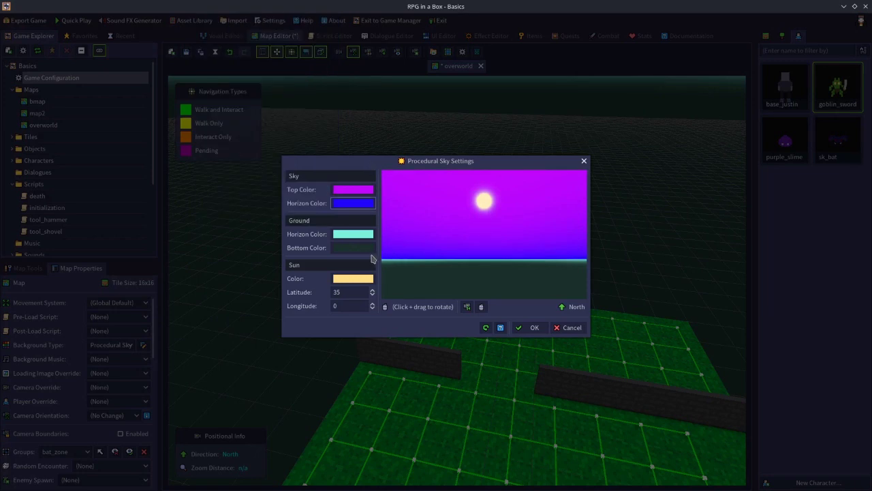
- Set the ground's horizon color to vivid blue (2b00fc) in the procedural sky settings
left_click(356, 235)
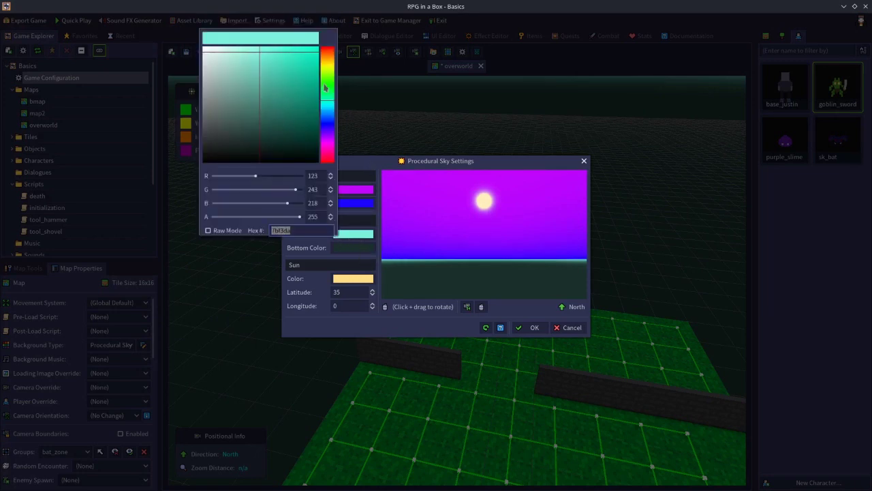
left_click_drag(332, 113, 328, 127)
left_click_drag(311, 74, 321, 52)
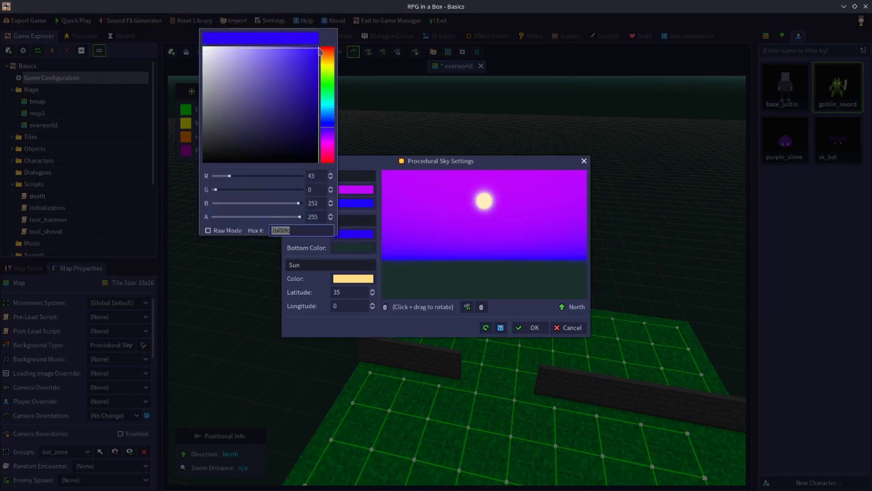
left_click(376, 163)
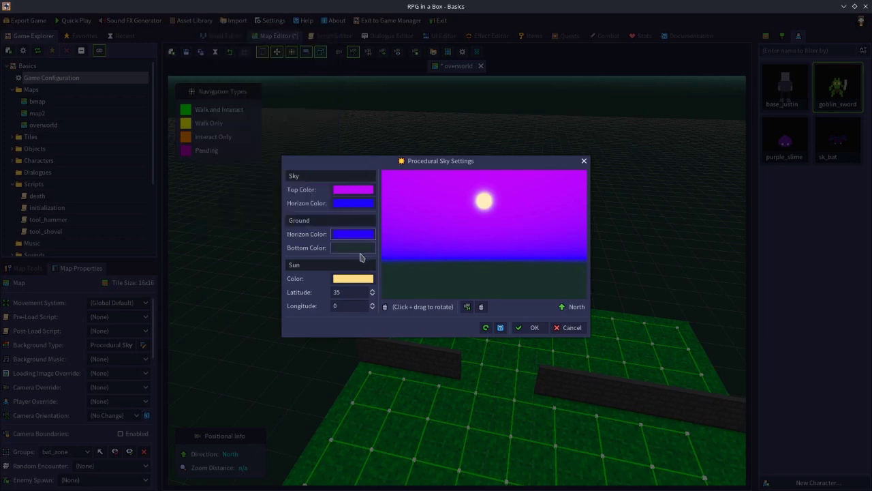
- Set the ground's bottom color to crimson red (f30150)
left_click(355, 247)
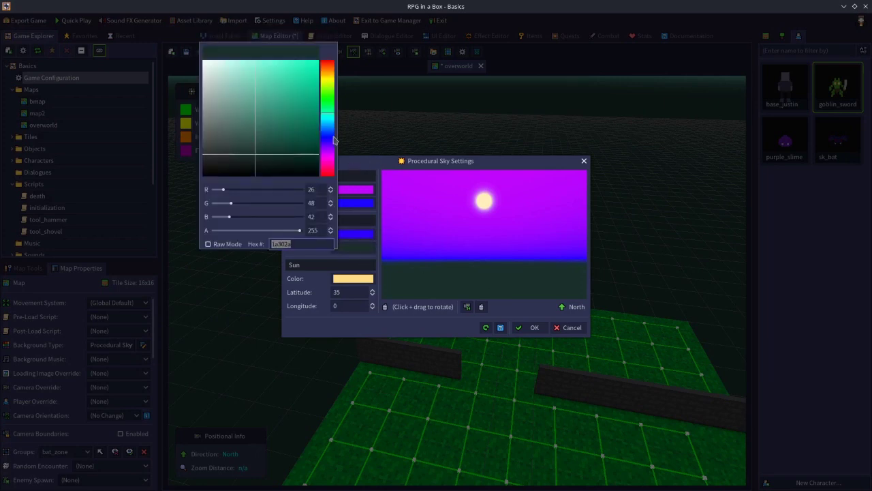
left_click_drag(326, 164, 327, 170)
left_click_drag(299, 103, 320, 68)
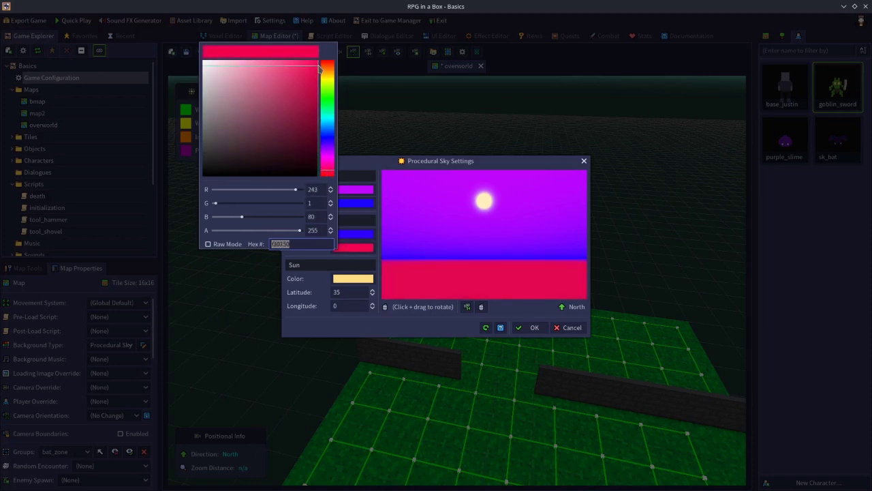
left_click(470, 161)
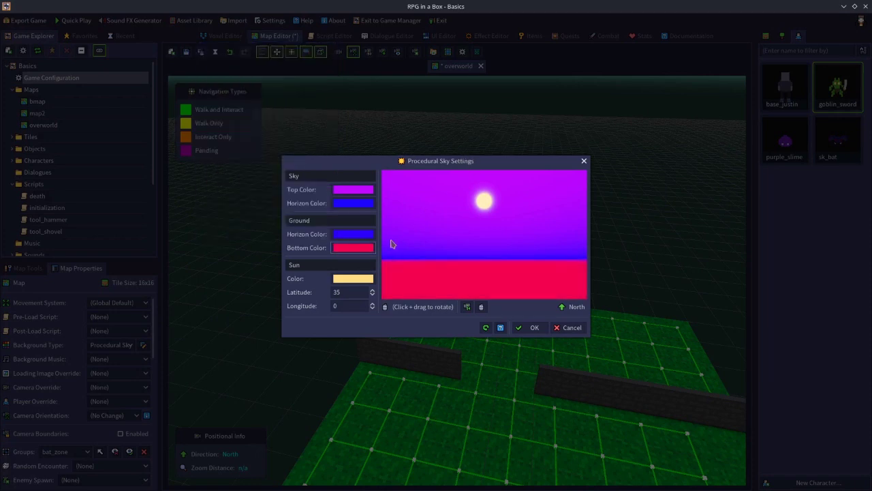
- Set the procedural sky's sun color to bright green
left_click(363, 279)
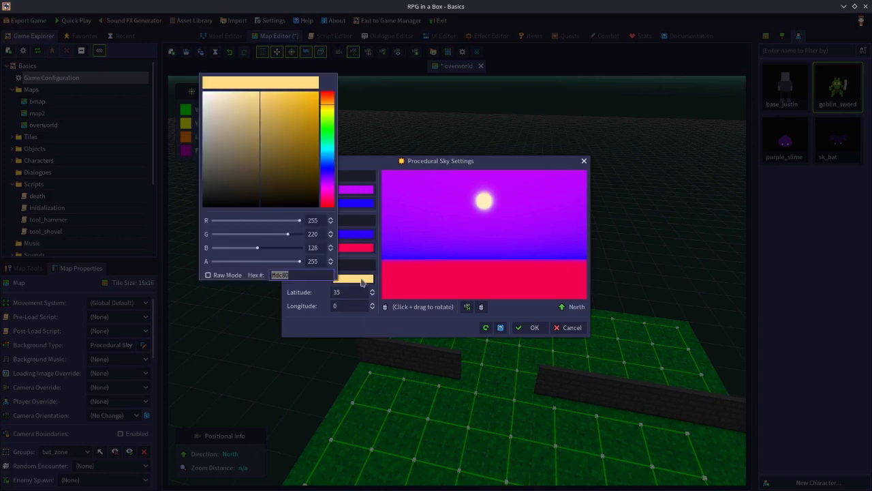
mouse_move(327, 141)
left_mouse_down()
mouse_move(308, 111)
mouse_move(317, 94)
left_mouse_up()
left_click(373, 160)
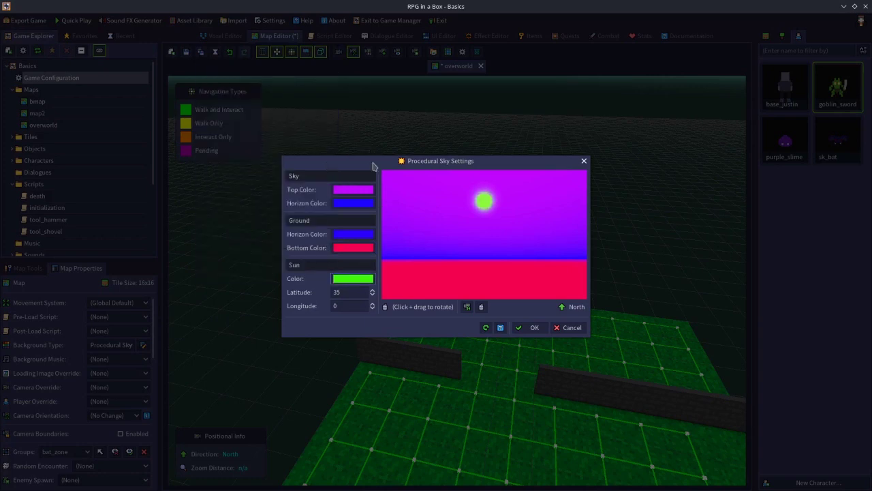
- Set the sun's latitude to 20, and try a longitude of 20 before settling on -20
left_click(345, 292)
left_click_drag(343, 292, 303, 291)
key("Return")
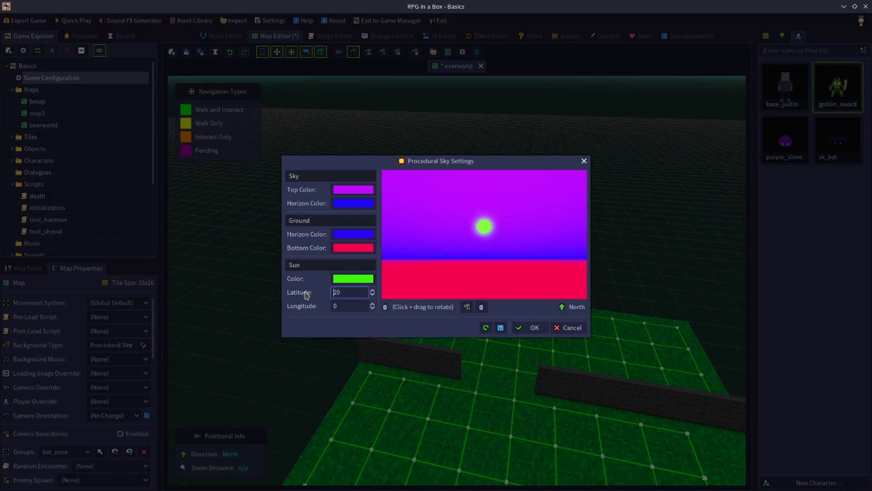
left_click_drag(347, 308, 292, 306)
key("Return")
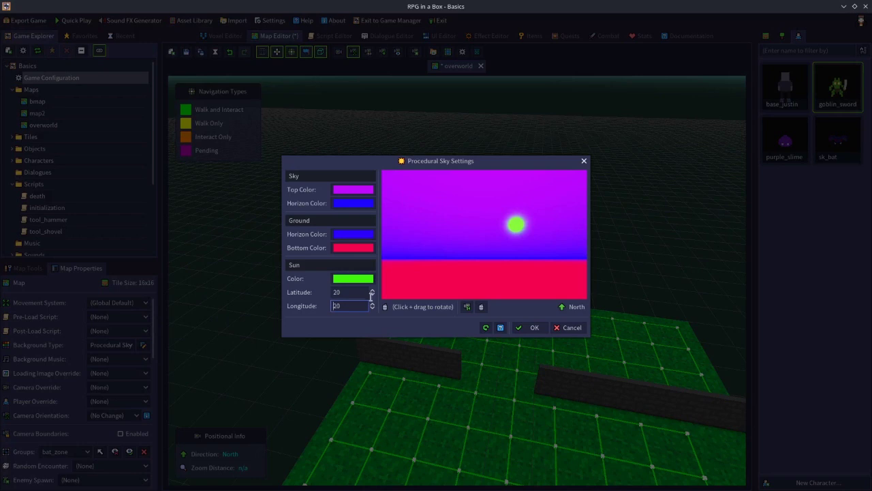
key("Return")
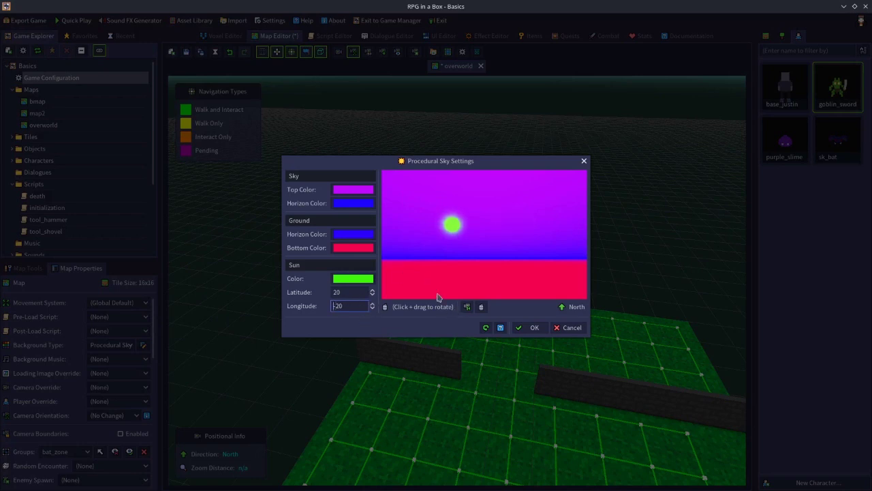
- Reset the sky preview's view and rotate it through the compass directions to examine the sky and sun
left_click_drag(416, 279, 440, 259)
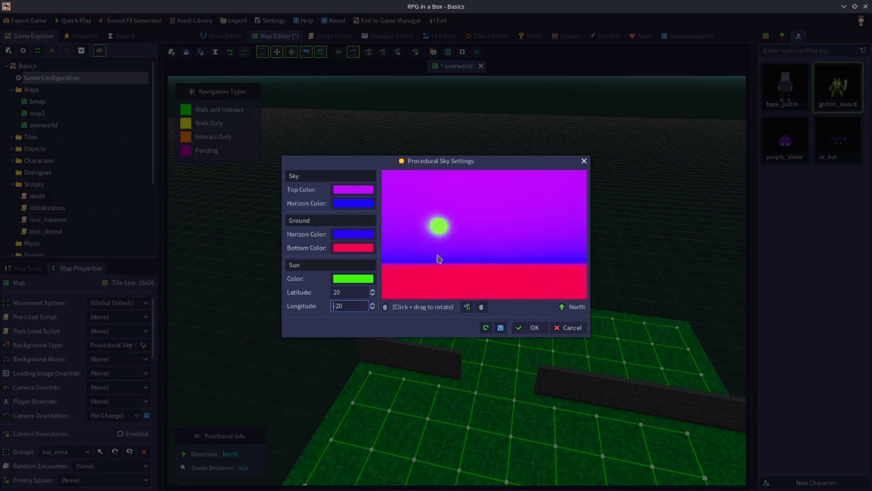
left_click(467, 307)
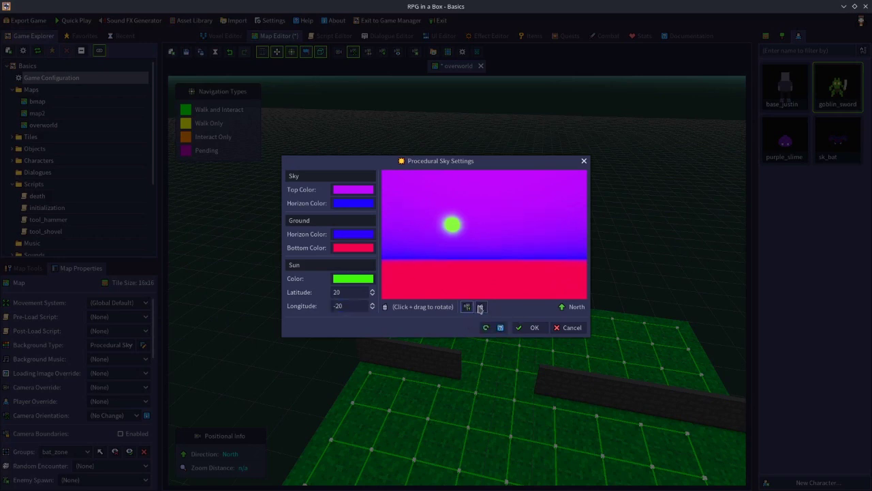
left_click(480, 308)
left_click_drag(506, 253, 441, 259)
left_click_drag(537, 263, 566, 307)
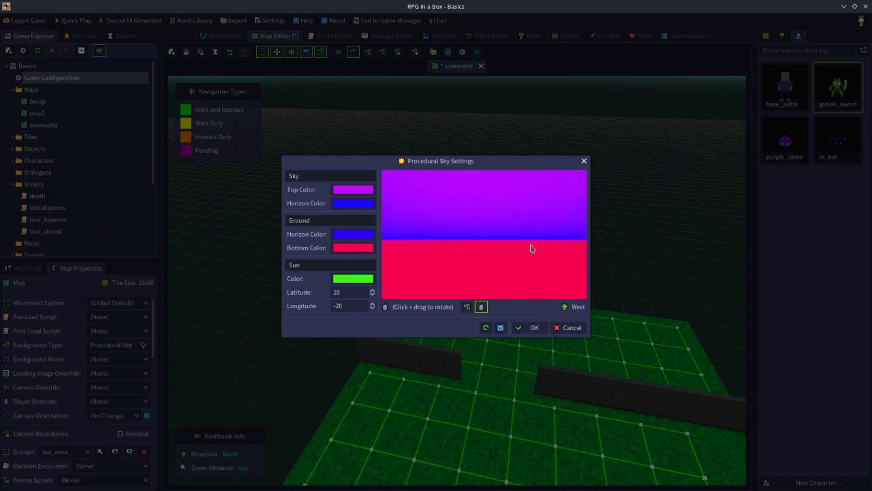
left_click_drag(532, 246, 421, 233)
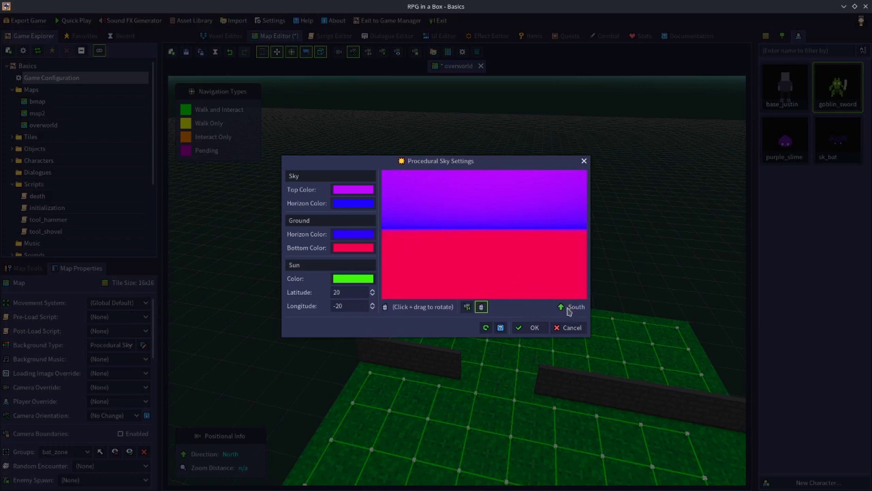
left_click_drag(563, 294, 467, 249)
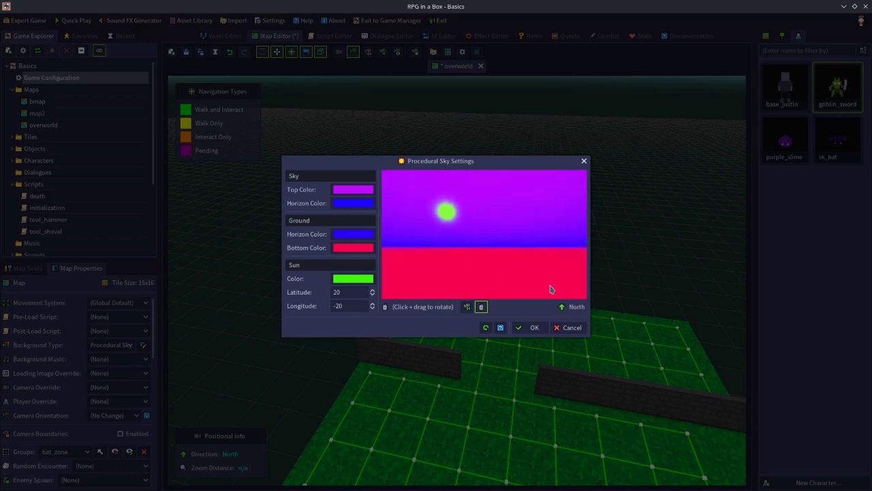
- Apply the procedural sky settings and look around the map to inspect the sky, ground and sun
left_click(532, 327)
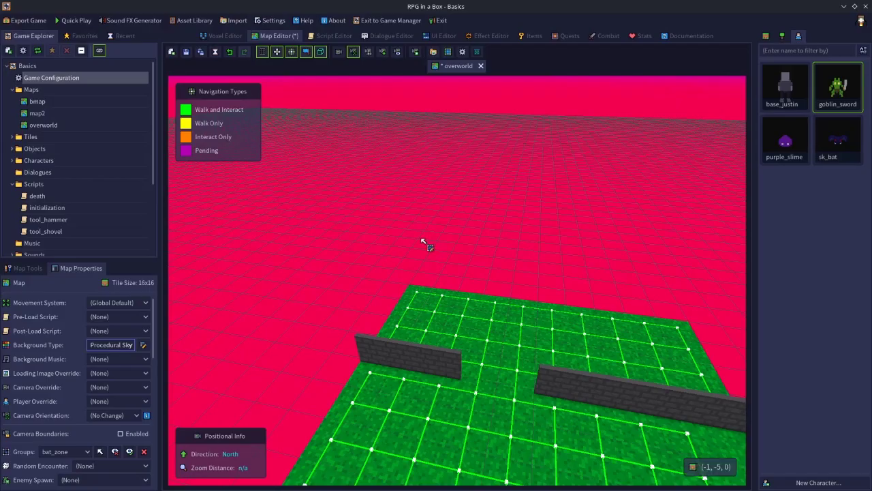
middle_click_drag(302, 389, 340, 373)
middle_click_drag(388, 401, 477, 372)
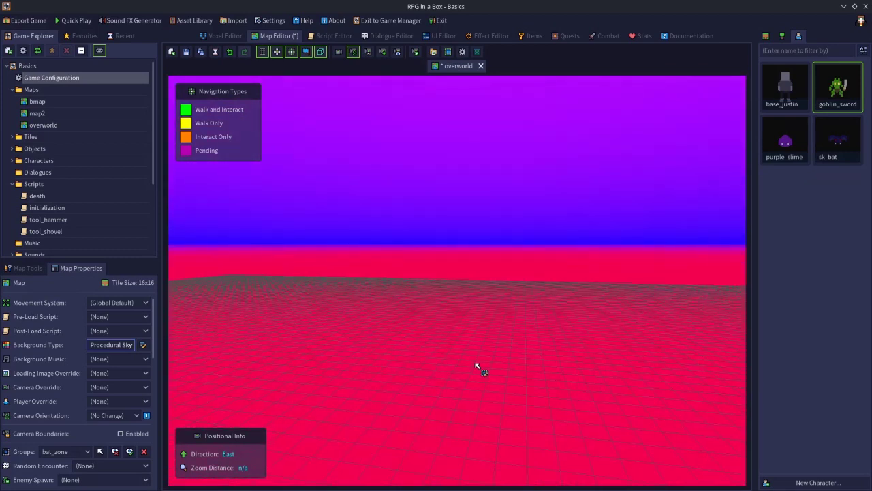
middle_click_drag(477, 359, 395, 337)
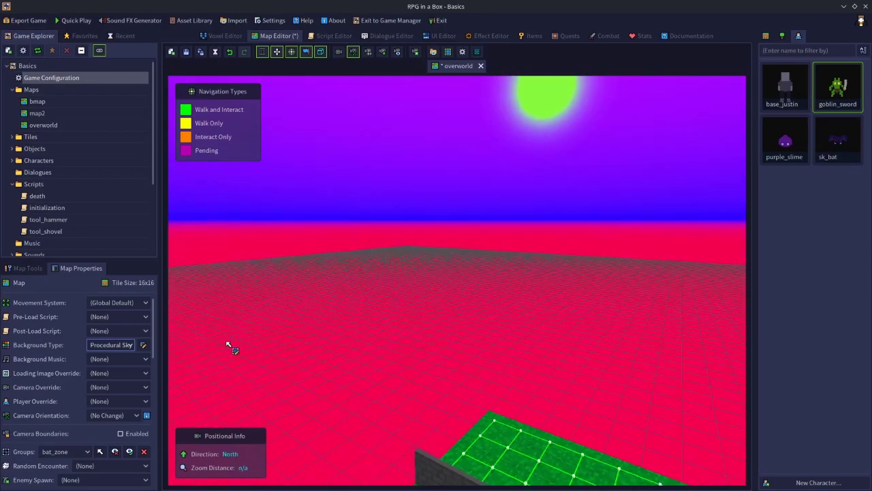
- Try sun longitudes of -60 and -80 in the procedural sky settings with the preview facing west
left_click(143, 345)
left_click_drag(455, 285, 438, 271)
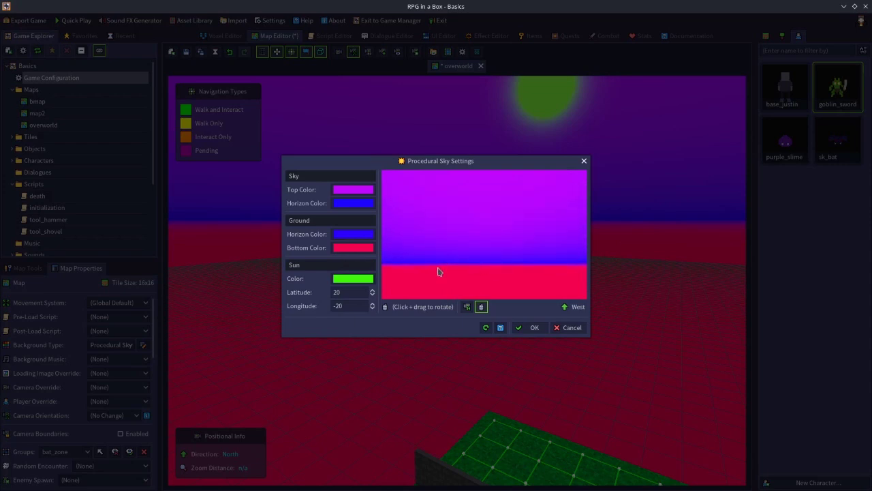
left_click_drag(348, 305, 323, 302)
key("Home")
key("Delete")
left_click_drag(343, 307, 297, 304)
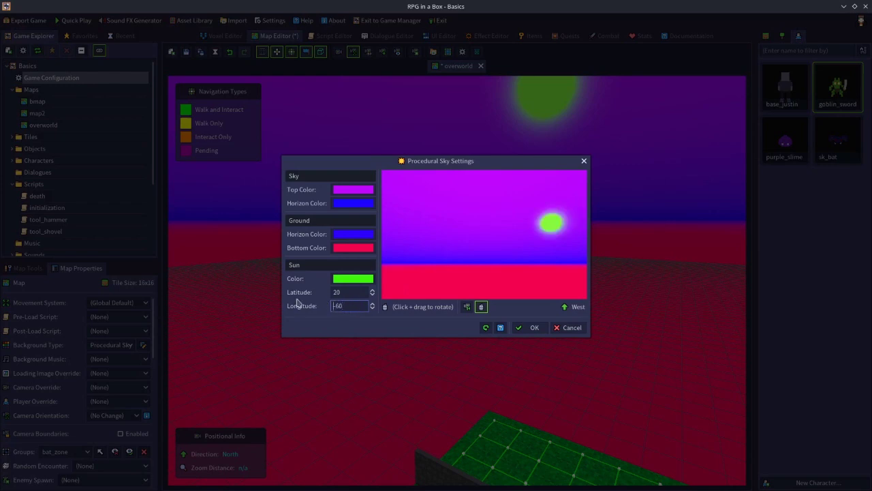
left_click_drag(354, 308, 280, 307)
type("-80")
key("Return")
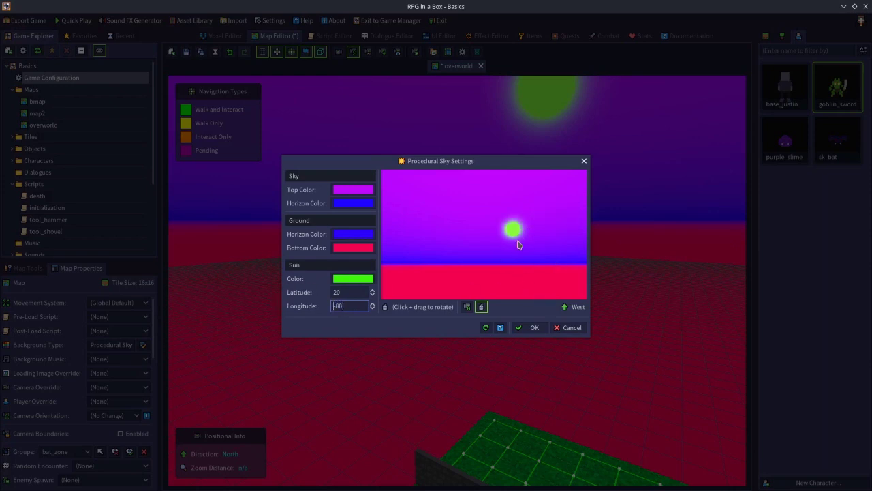
- Set the sun's longitude to -110 and apply the procedural sky settings
left_click_drag(352, 307, 292, 288)
key("Return")
left_click(340, 305)
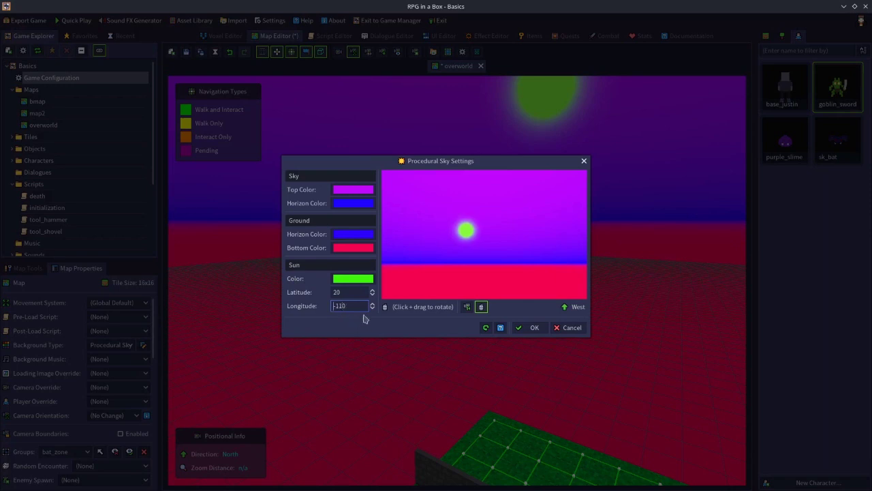
left_click(535, 328)
- Look around the map toward the west to examine the sun's position and compare it with the procedural sky settings
right_click_drag(423, 351, 266, 314)
right_click_drag(266, 314, 229, 361)
left_click(143, 345)
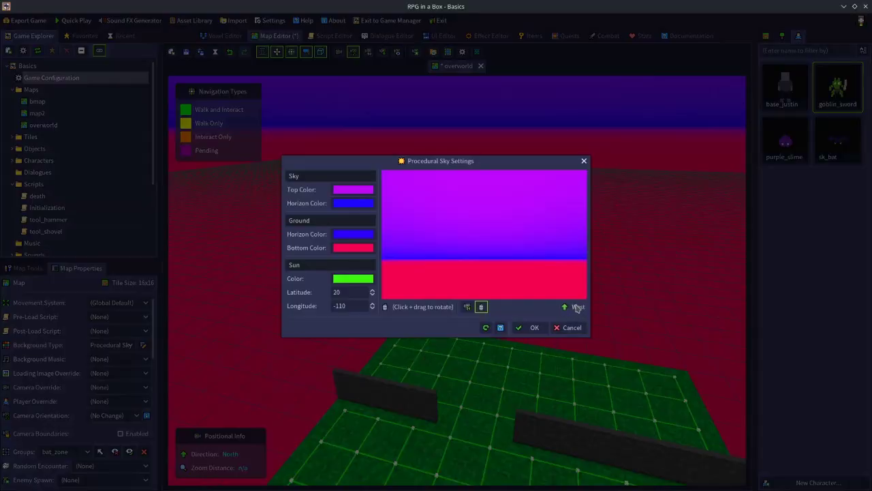
left_click(567, 332)
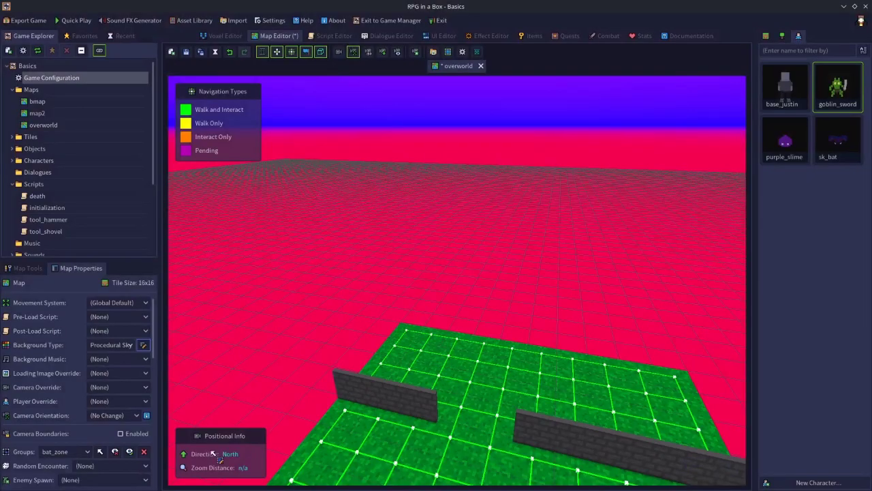
right_click_drag(446, 363, 267, 294)
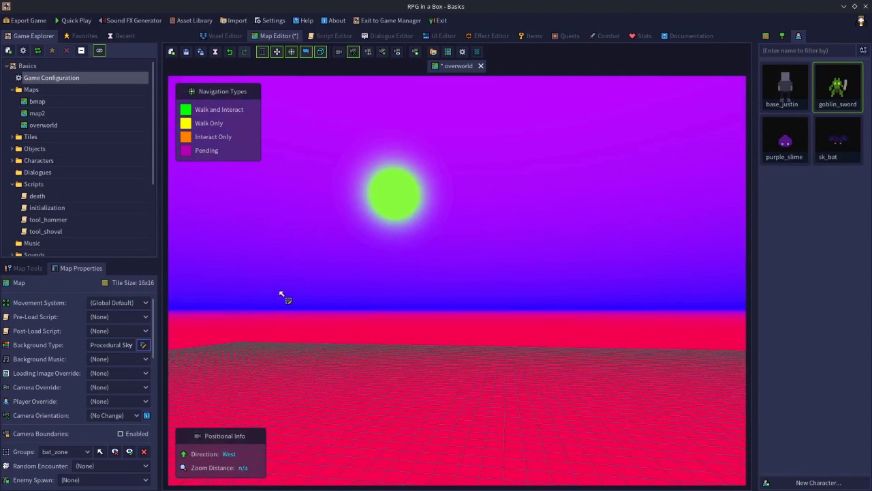
left_click(143, 345)
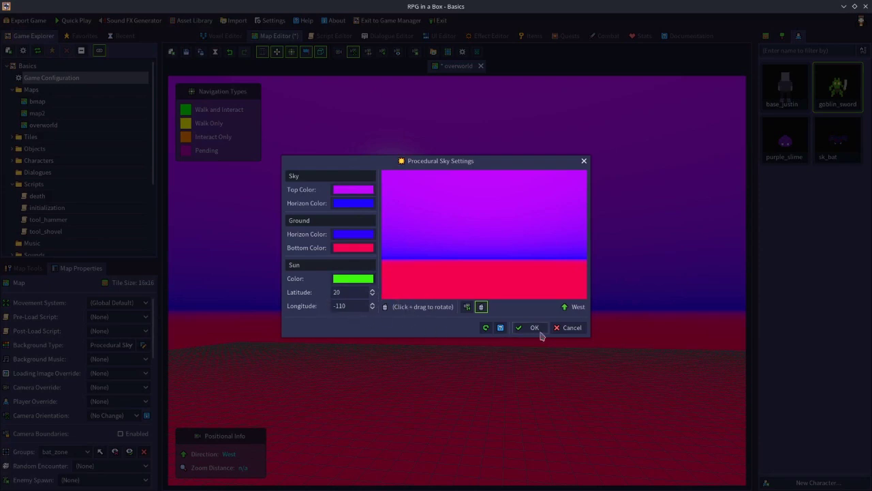
left_click(575, 329)
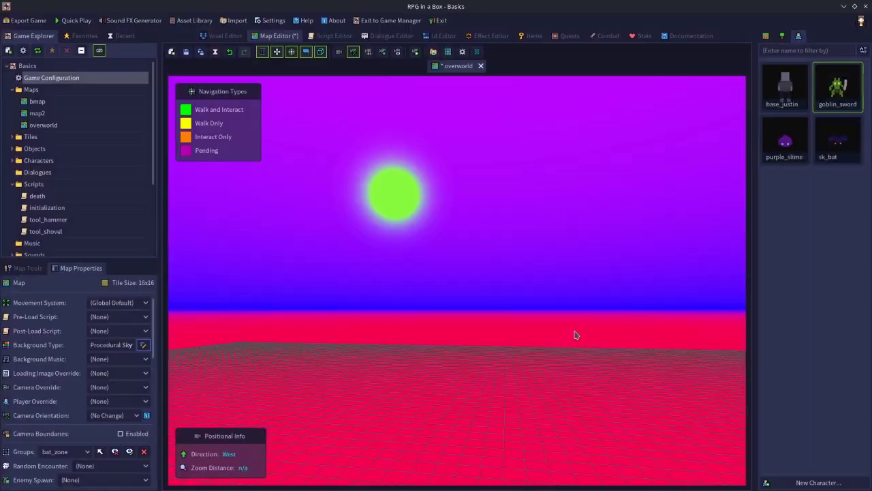
- Switch the map's background type to Panorama Sky and use shovel.png as the panorama image
left_click(116, 344)
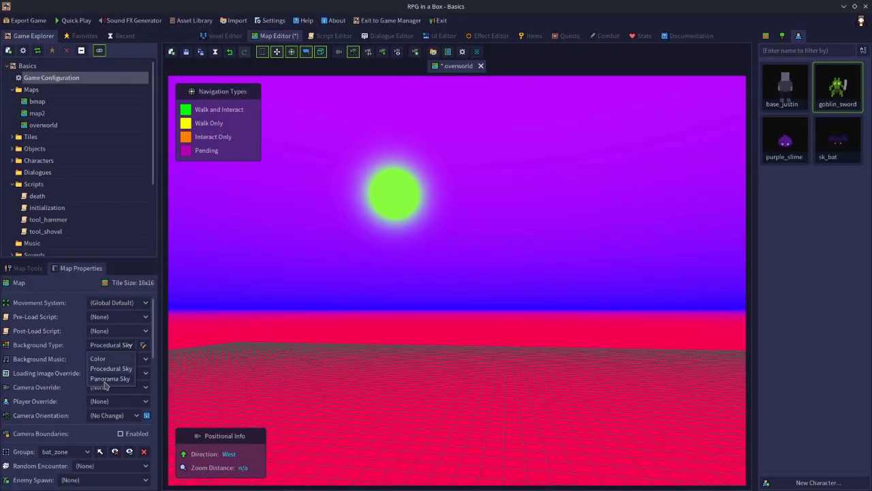
left_click(106, 380)
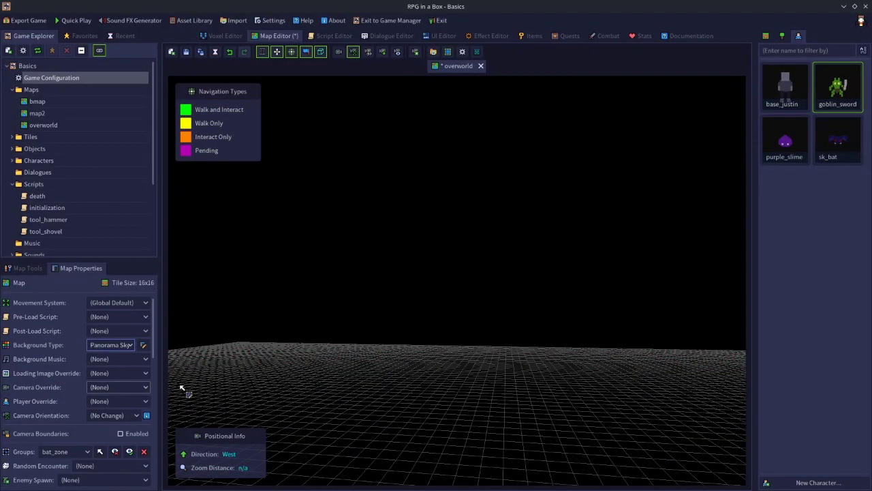
left_click(143, 345)
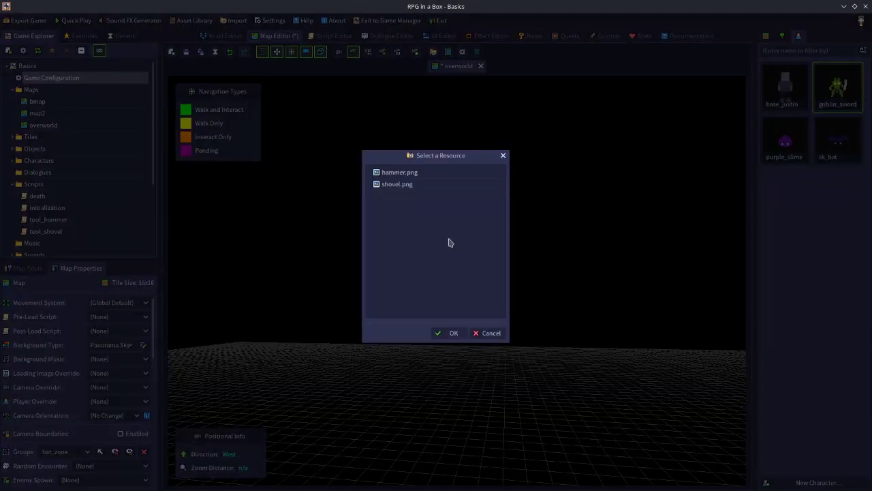
left_click(408, 187)
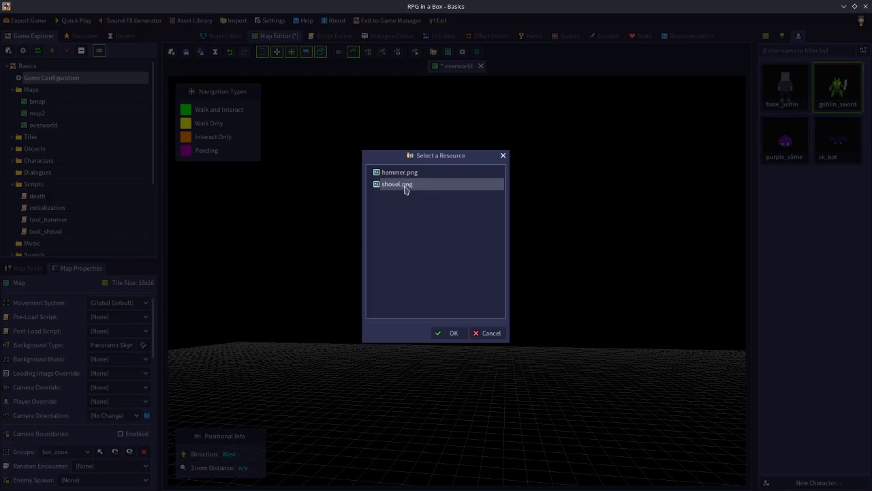
left_click(452, 335)
- Look around the map to inspect the panorama background and review the available panorama image resources
right_click_drag(450, 313, 348, 379)
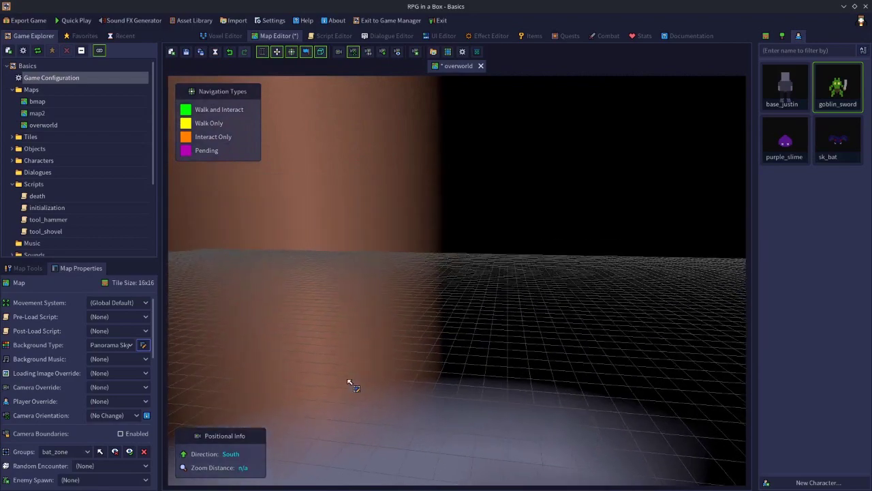
right_click_drag(426, 300, 195, 317)
left_click(144, 346)
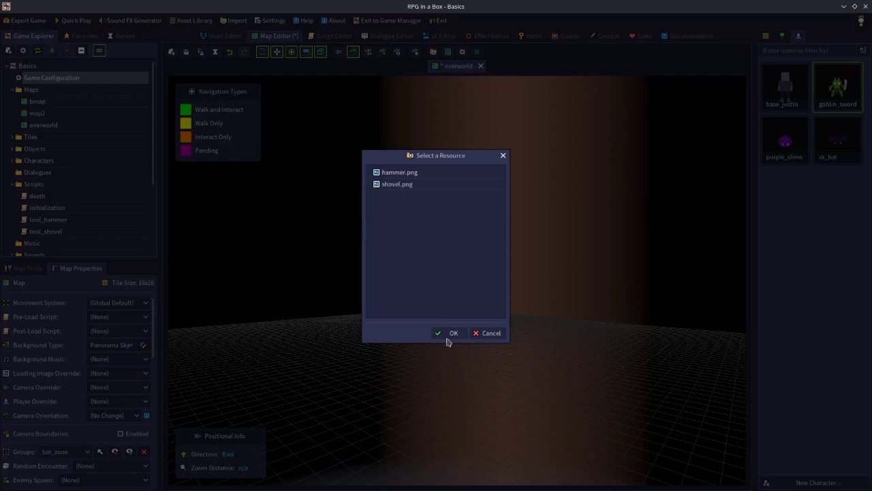
left_click(491, 333)
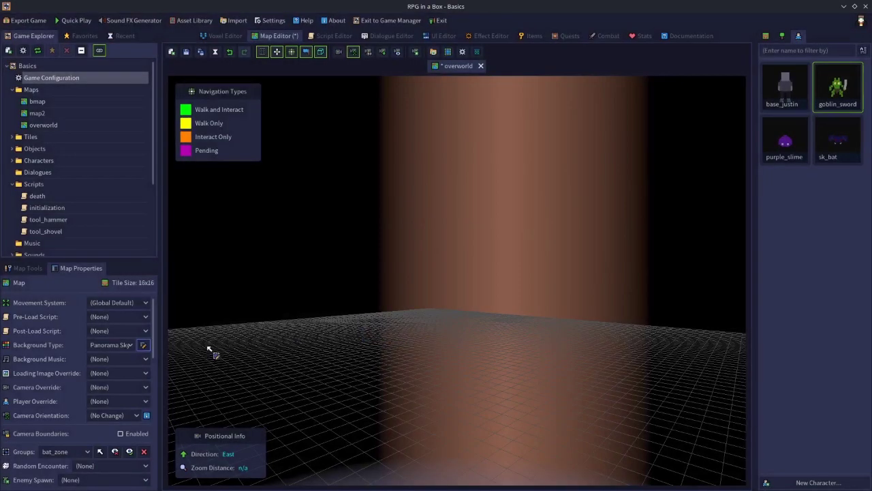
- Set the overworld map's background type back to Color
left_click(116, 347)
left_click(101, 365)
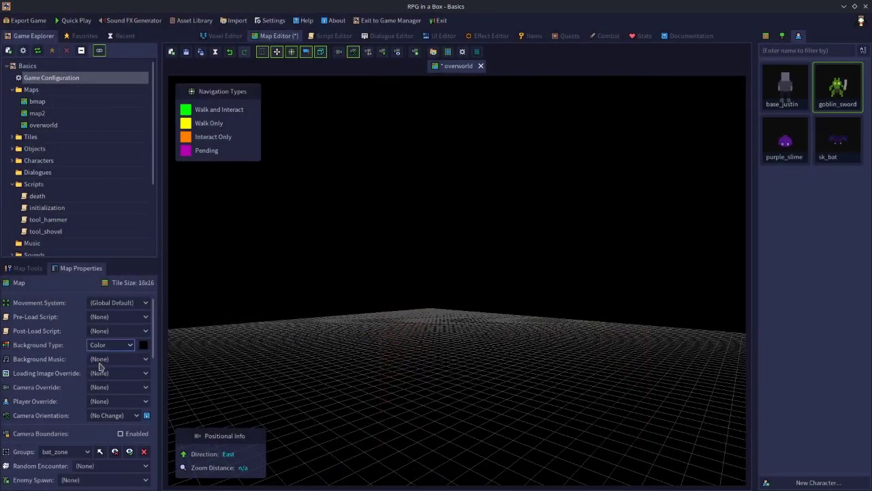
right_click_drag(289, 328, 177, 353)
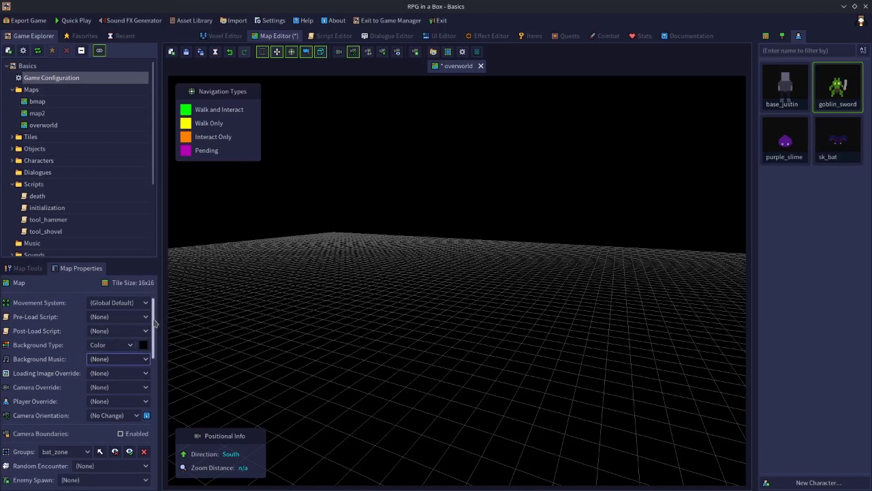
- Review the map's Loading Image Override choices and the global Loading Image under the Game Configuration's User Interface settings, leaving both unchanged
scroll(65, 358, "down", 1)
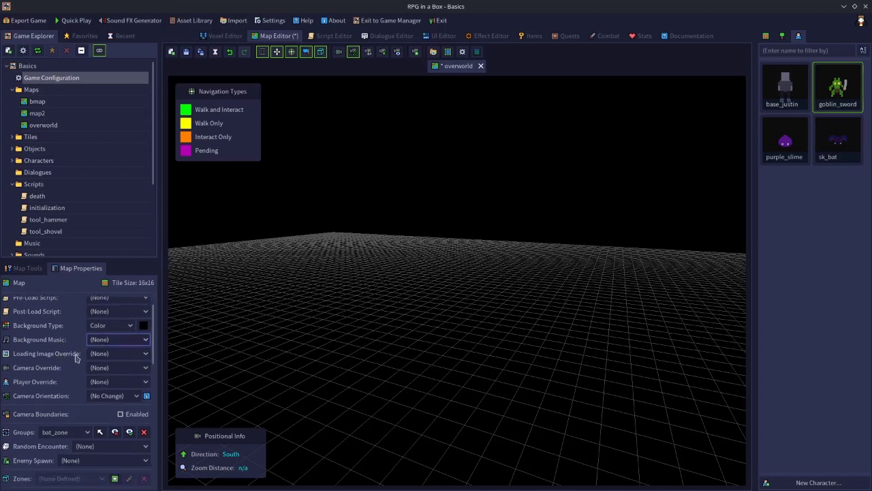
left_click(121, 354)
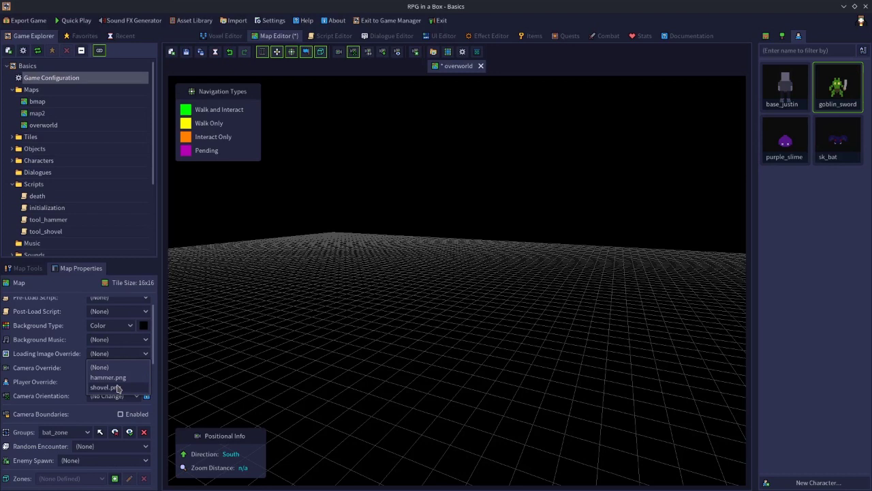
left_click(71, 78)
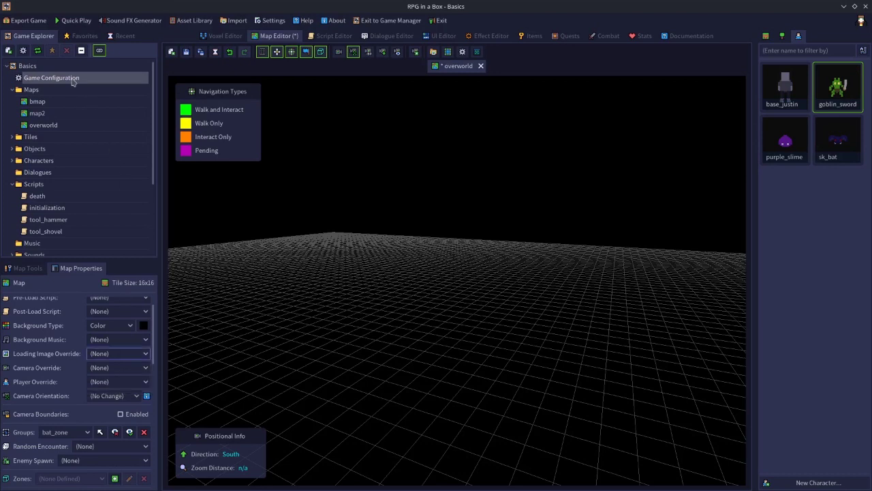
double_click(71, 79)
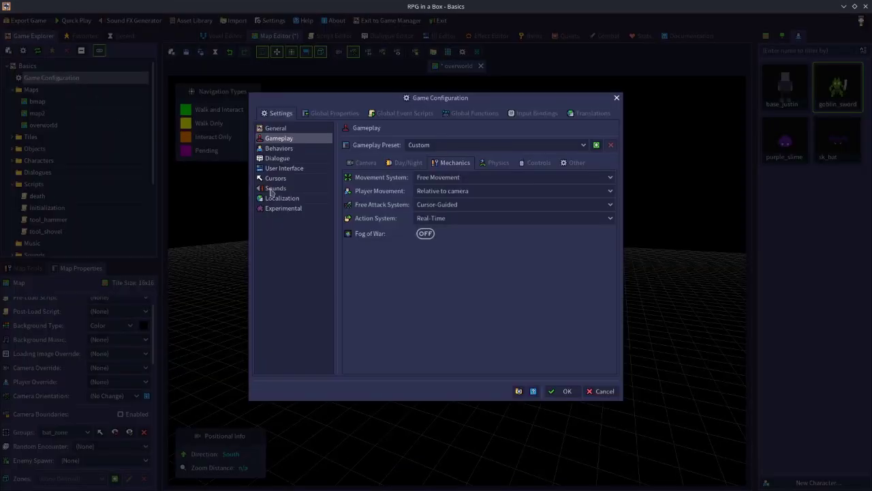
left_click(279, 128)
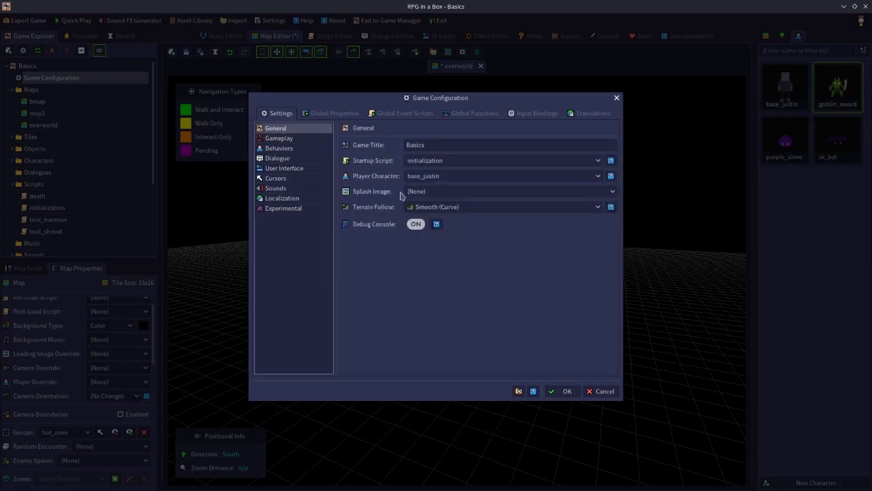
left_click(273, 169)
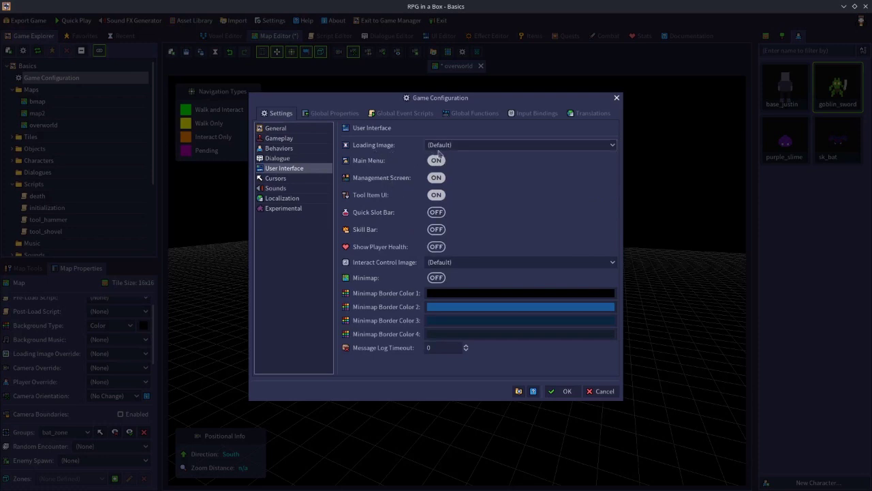
left_click(442, 145)
left_click(420, 142)
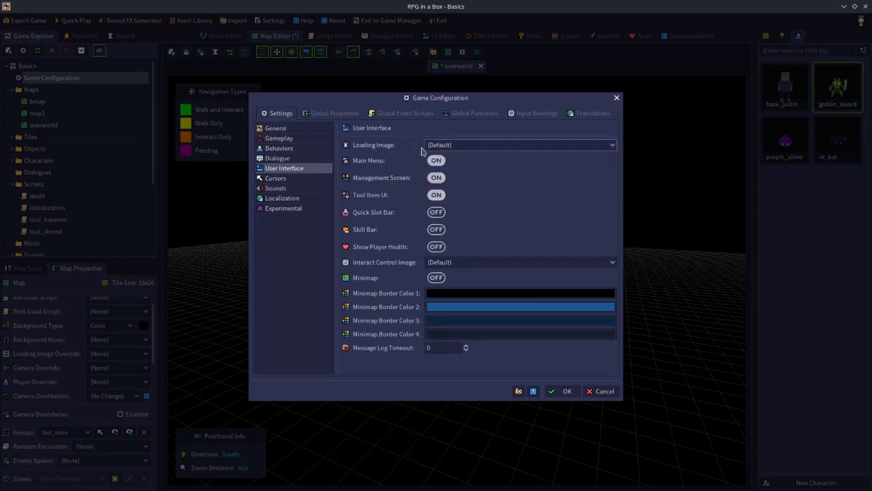
left_click(592, 391)
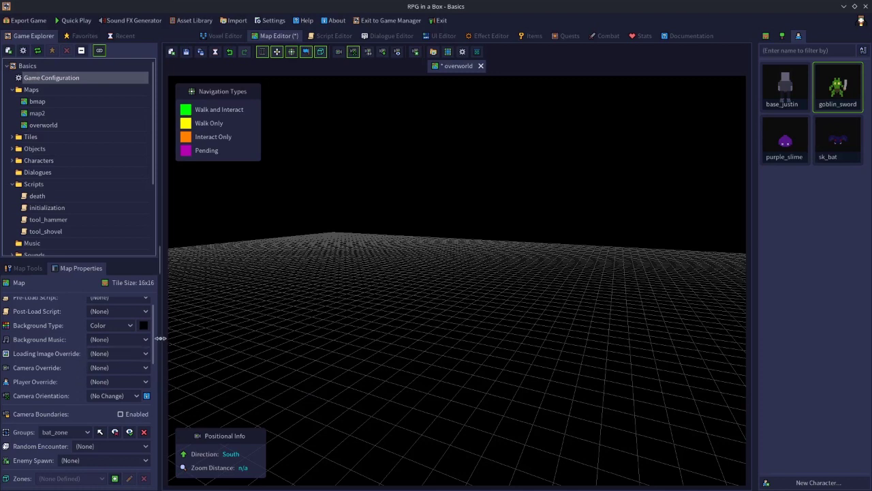
- Review the map's Movement System options again without changing the selection
scroll(146, 310, "up", 1)
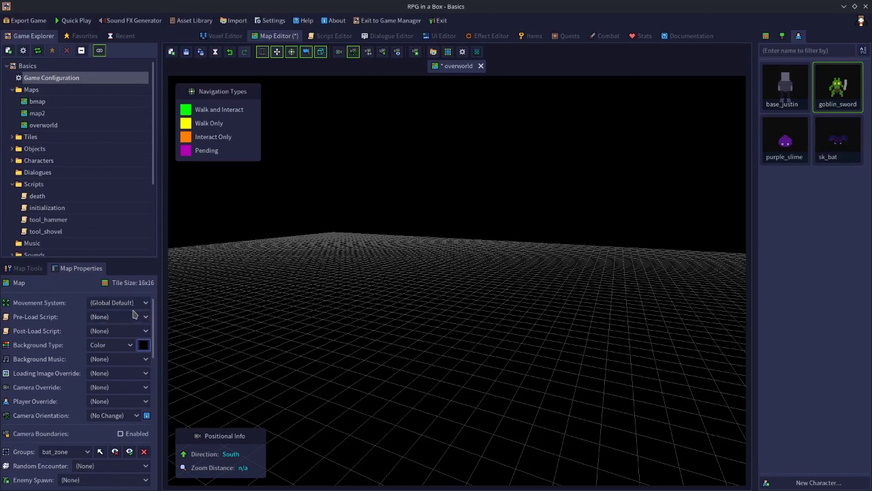
left_click(128, 303)
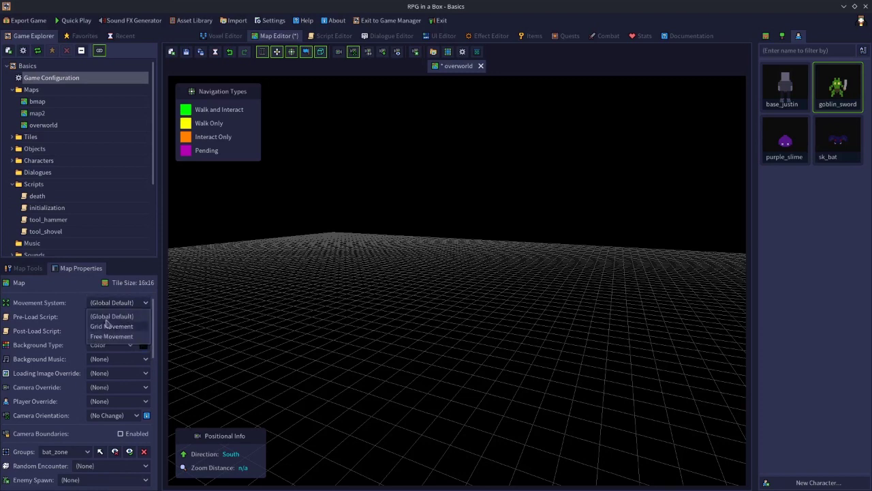
left_click(83, 309)
scroll(99, 340, "down", 2)
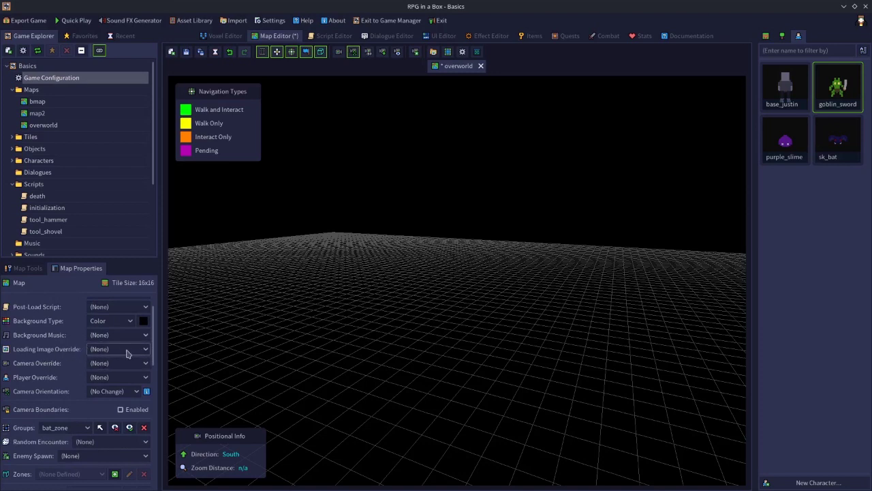
- Try the Standard, Isometric and First-Person camera overrides for the map and return the override to None
left_click(101, 365)
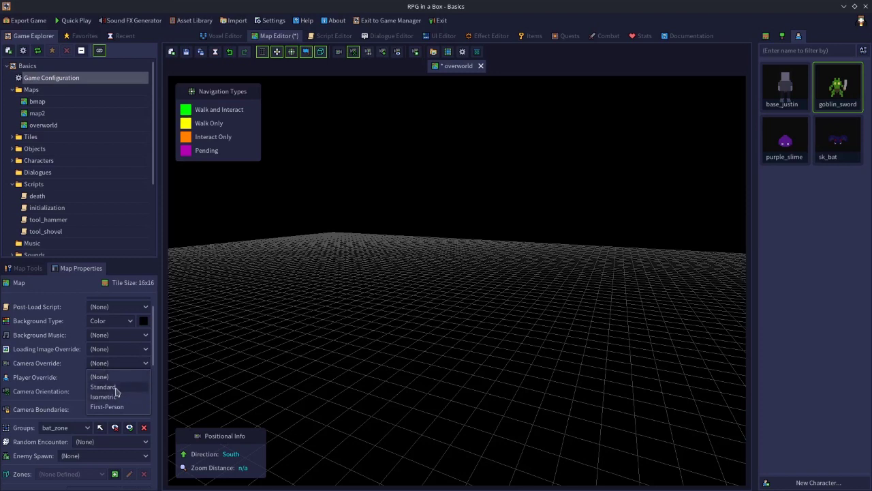
left_click(113, 387)
left_click(112, 363)
left_click(115, 398)
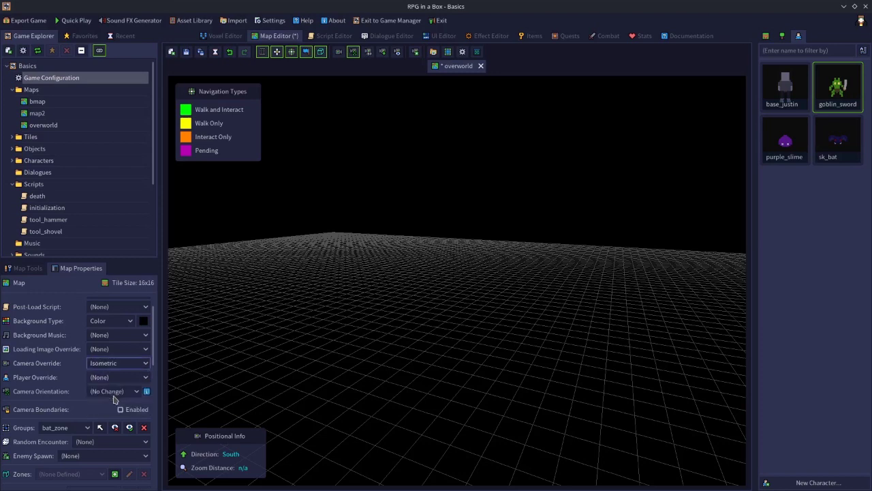
left_click(116, 364)
left_click(110, 408)
left_click(124, 363)
left_click(109, 379)
- Try base_justin as the map's player override and settle on goblin_sword
left_click(136, 380)
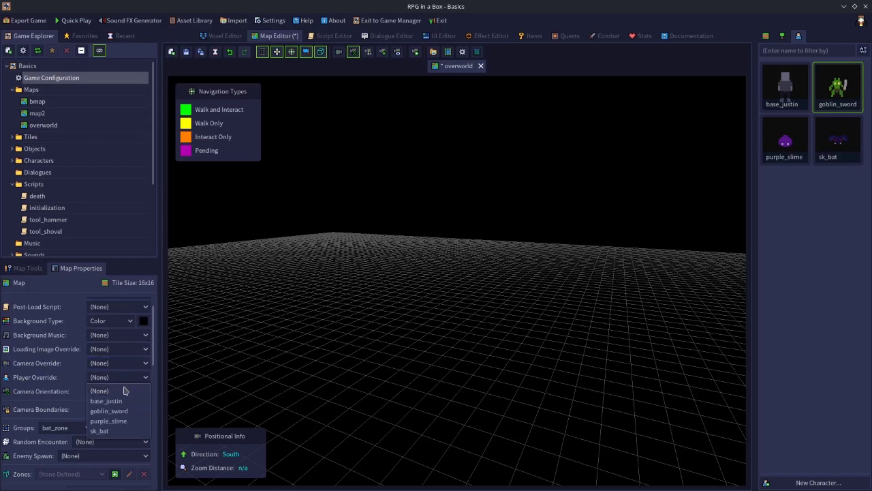
left_click(106, 401)
left_click(108, 377)
left_click(104, 414)
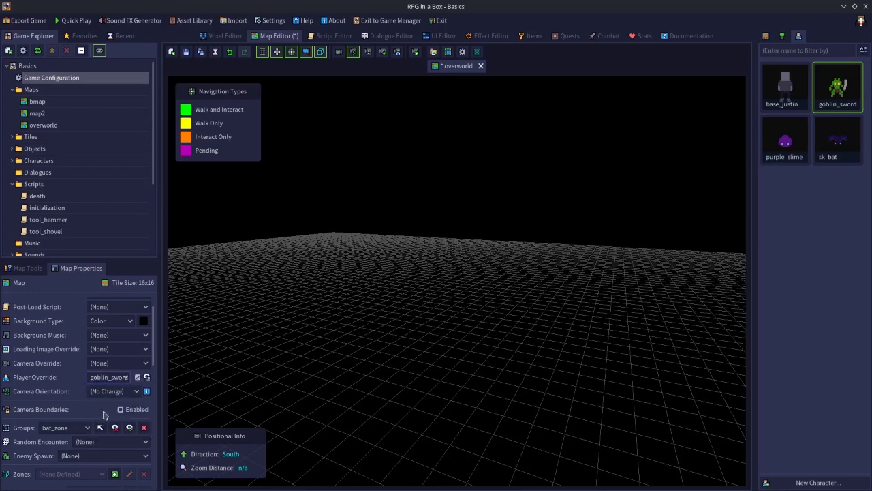
left_click(137, 378)
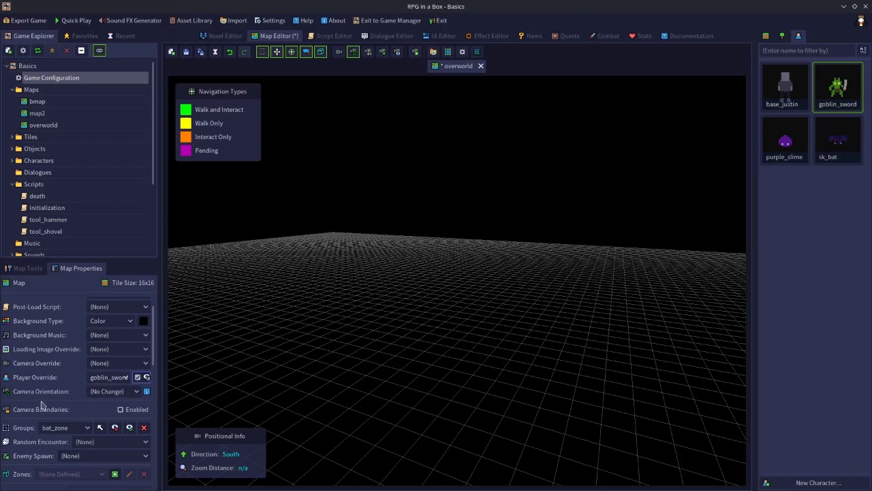
- Try the Facing South camera orientation for the map and return it to No Change
left_click(109, 393)
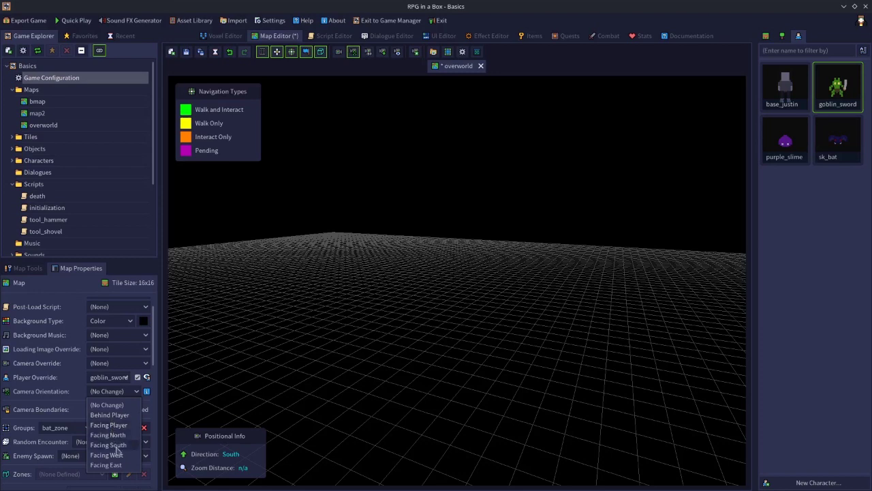
left_click(115, 445)
left_click(116, 393)
left_click(114, 405)
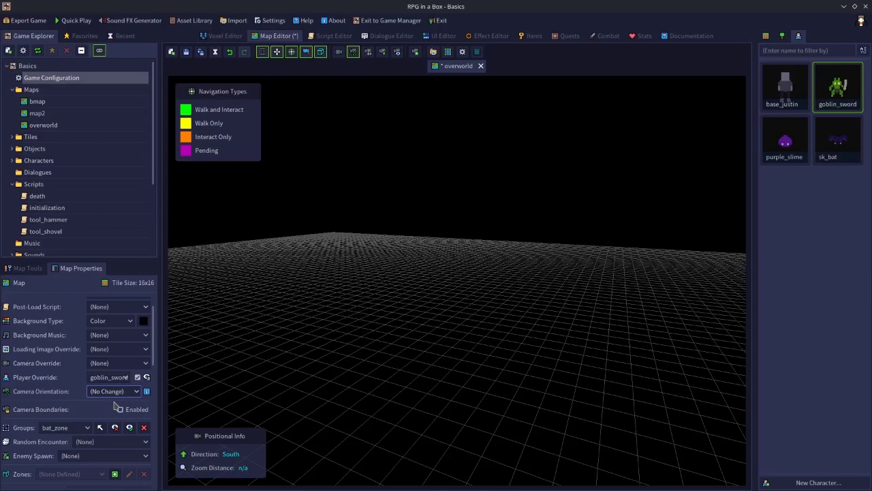
- Look over the map's grass tiles and walls from several angles and distances to consider where the camera boundaries would apply
middle_click_drag(193, 391, 695, 488)
scroll(738, 467, "down", 3)
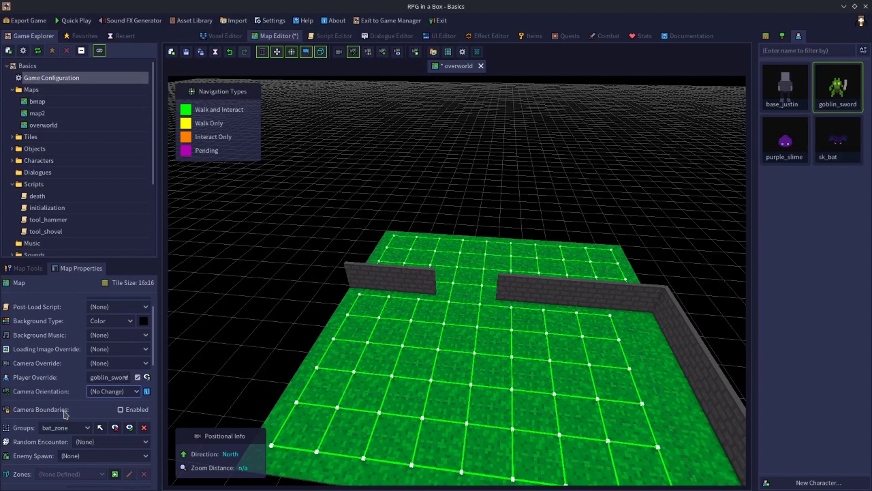
right_click_drag(443, 407, 495, 347)
right_click_drag(470, 378, 439, 450)
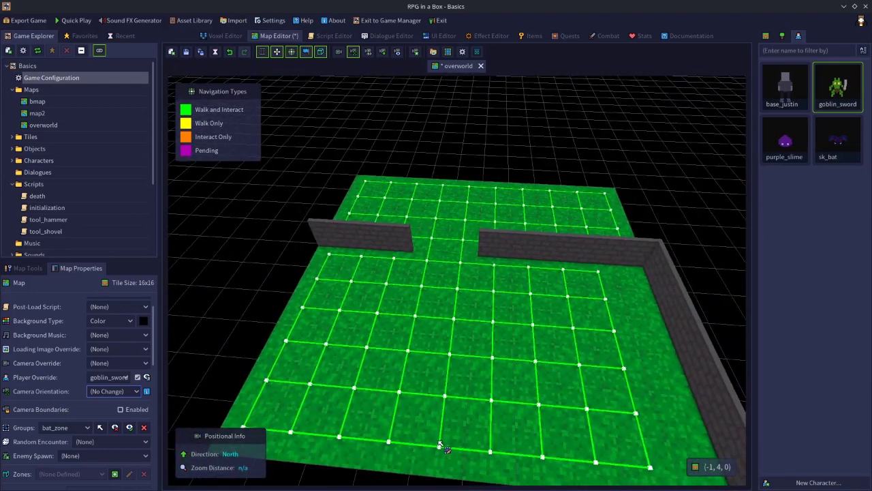
key("w")
key("d")
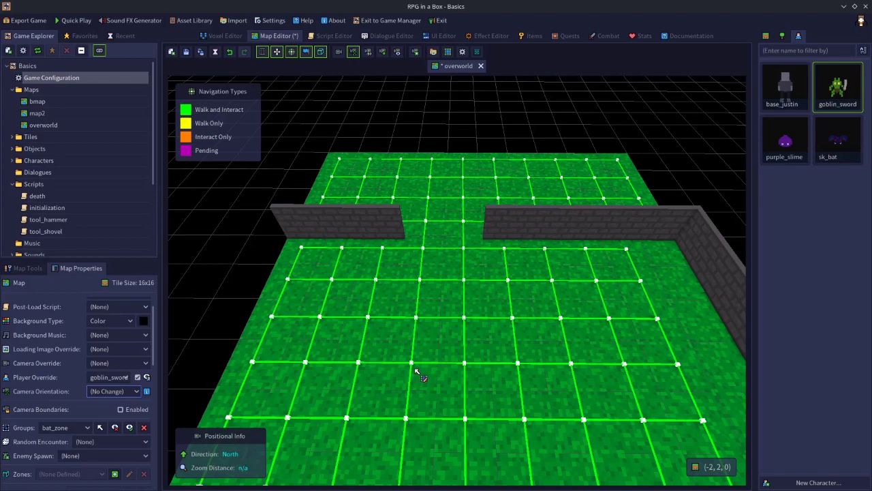
key("a")
key("d")
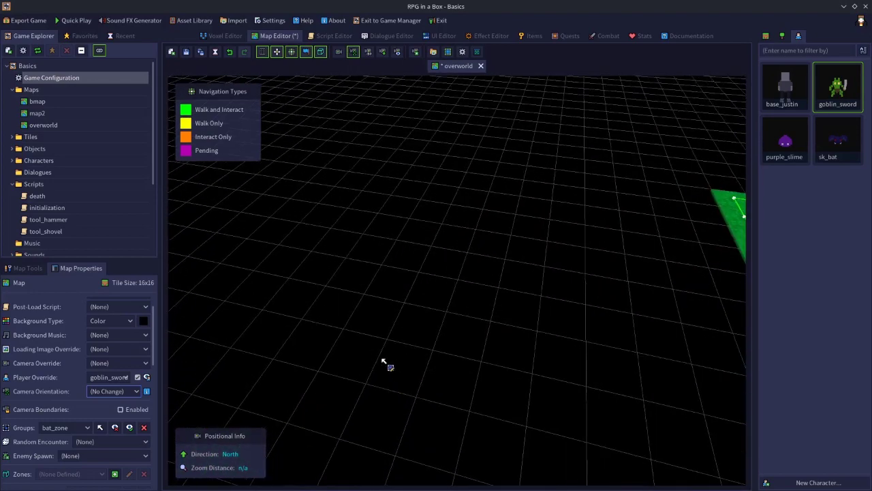
key("w")
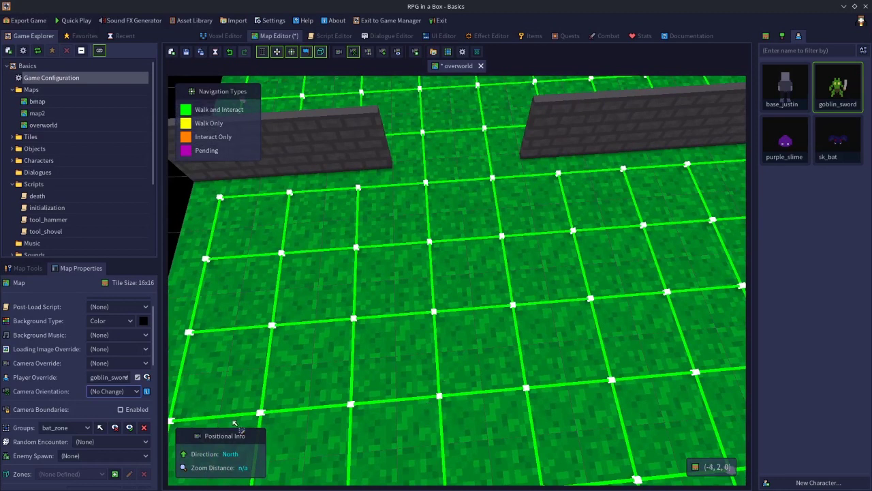
scroll(345, 374, "down", 5)
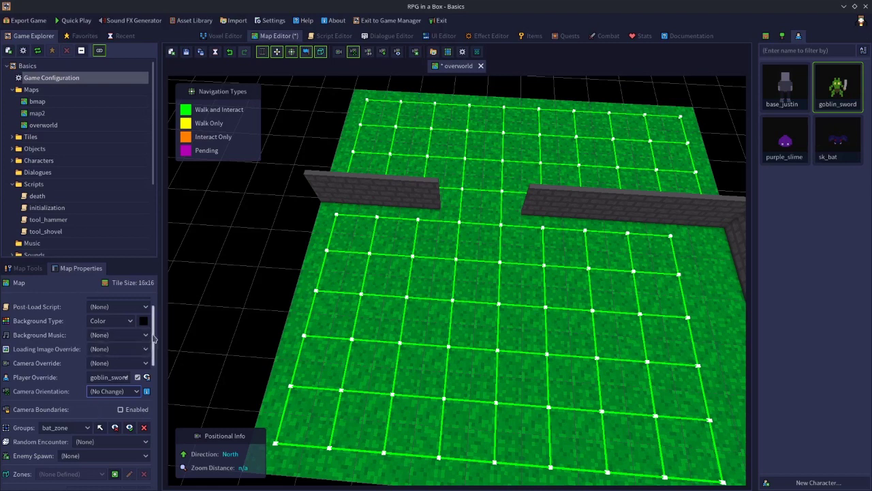
scroll(154, 341, "down", 2)
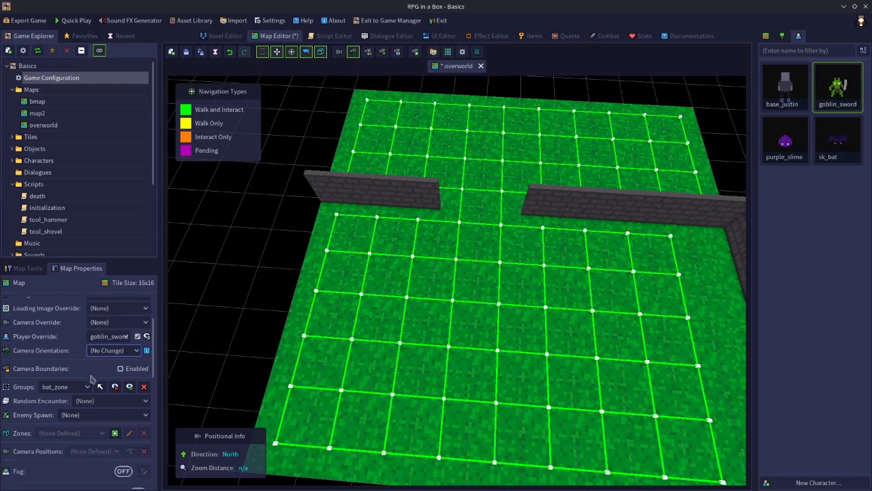
right_click_drag(279, 422, 318, 397)
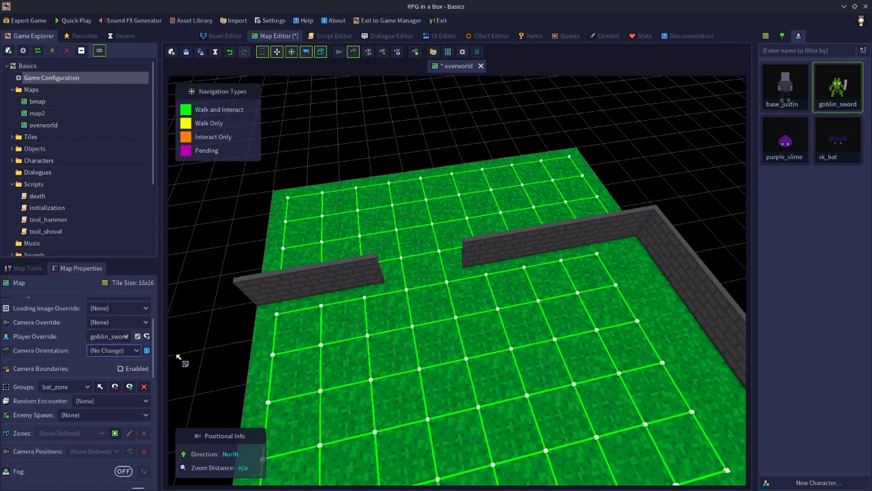
scroll(273, 397, "up", 3)
scroll(278, 397, "down", 3)
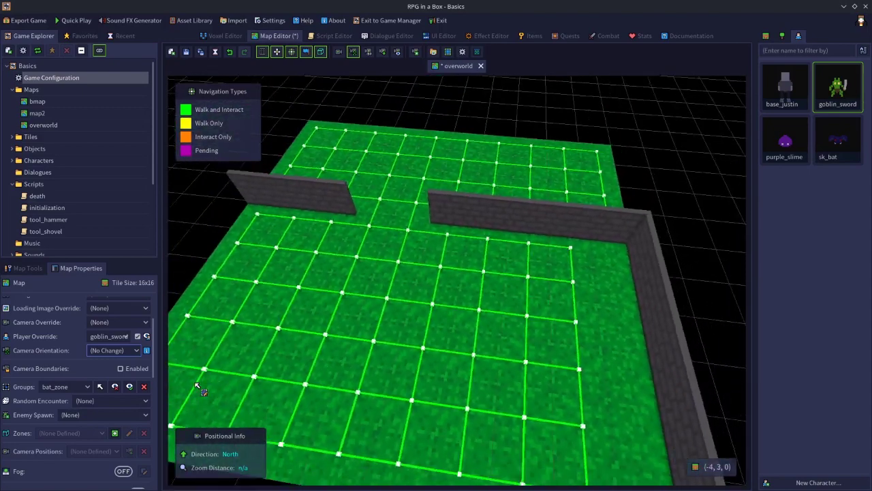
right_click_drag(198, 383, 313, 368)
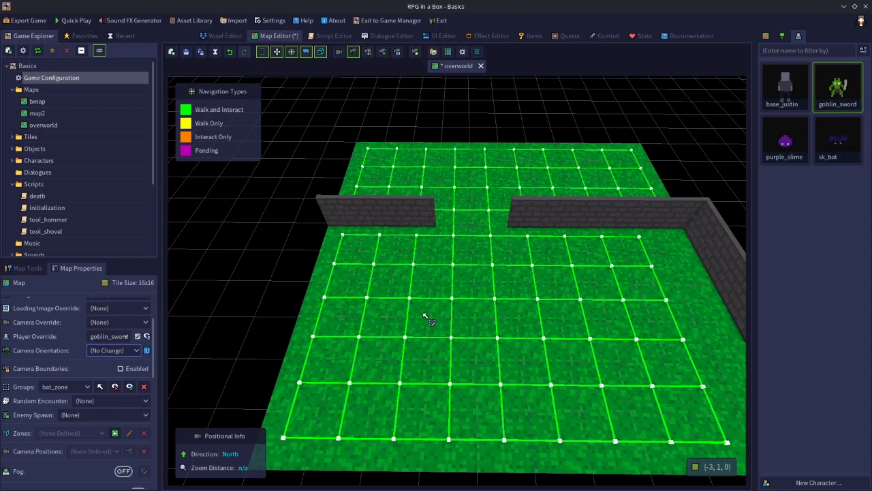
- Select a block of grass tiles at the map's west edge, add it to a group named tiles and show the map's group list
left_click_drag(351, 251, 331, 337)
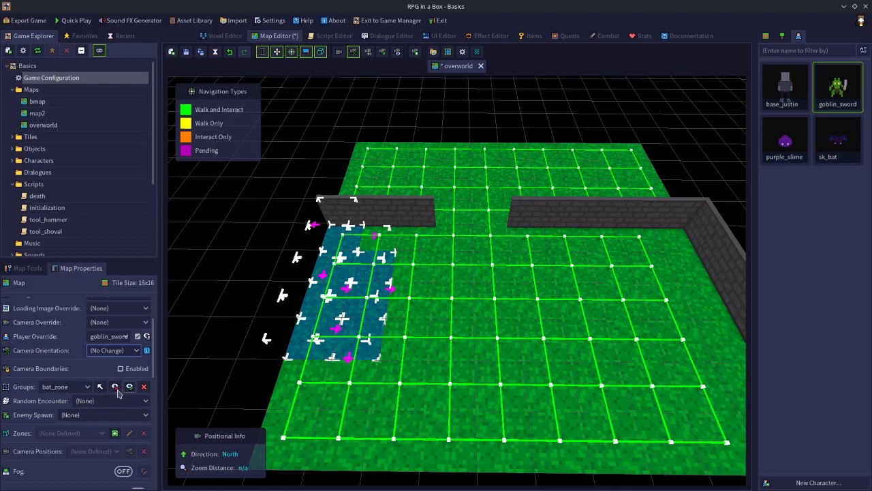
right_click(340, 318)
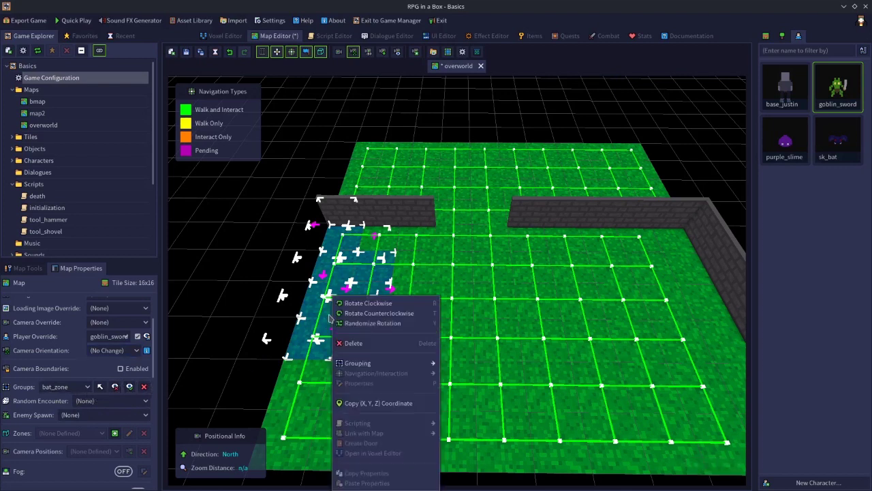
mouse_move(370, 365)
left_click(229, 261)
key("g")
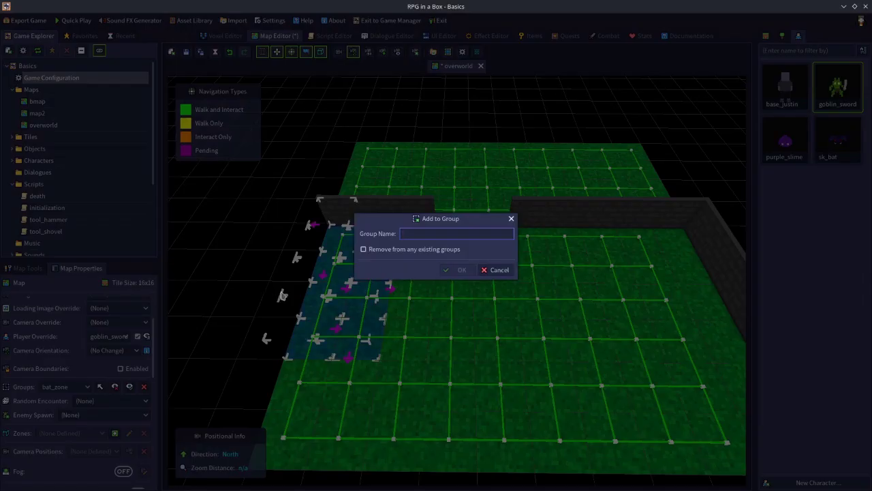
type("tiles")
left_click(459, 271)
left_click(249, 268)
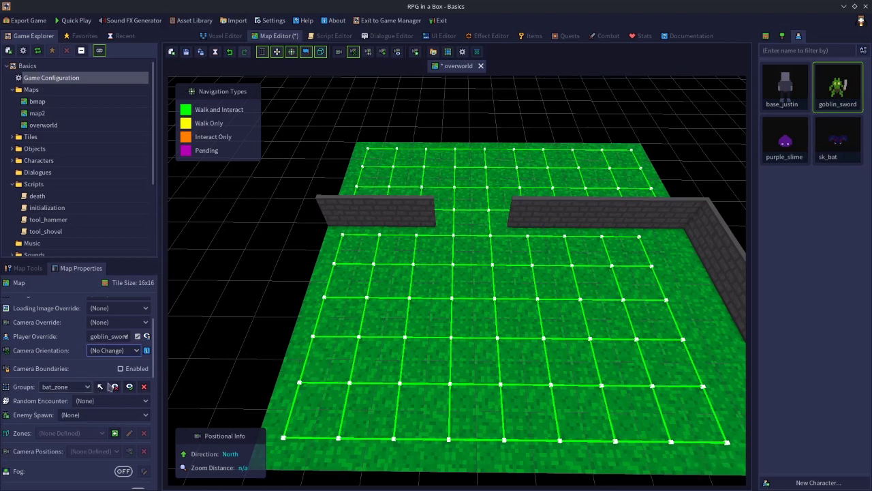
left_click(73, 388)
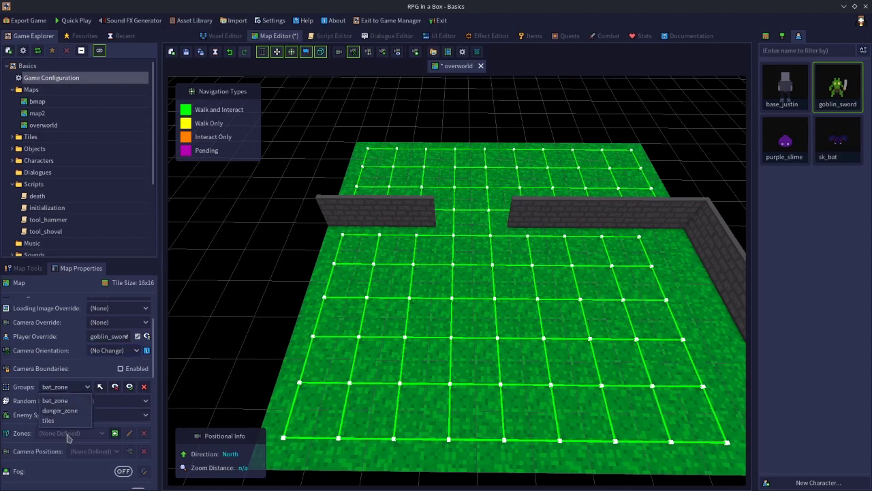
- Choose the tiles group, select its grass tiles in the map, deselect them, and hide and show the group again
left_click(67, 421)
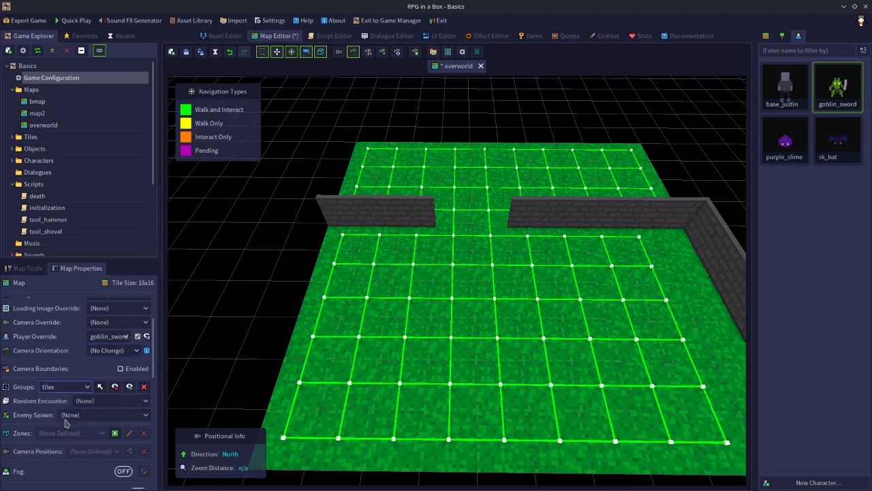
left_click(101, 386)
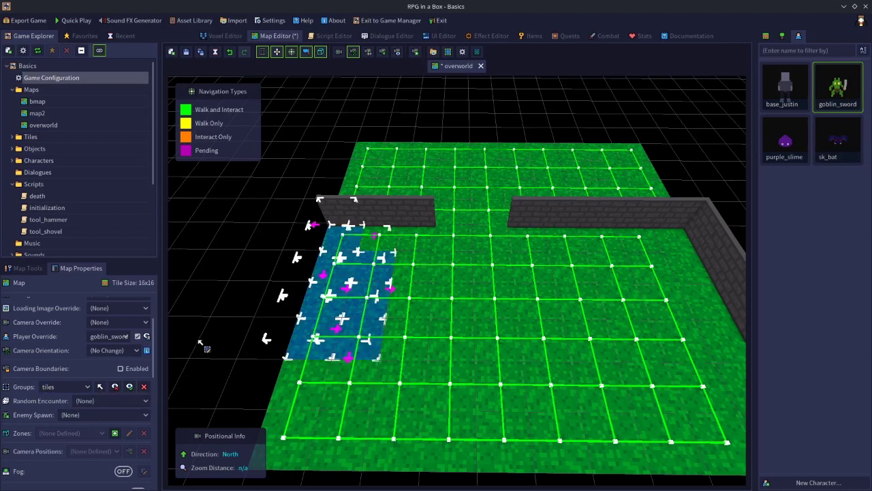
left_click(246, 314)
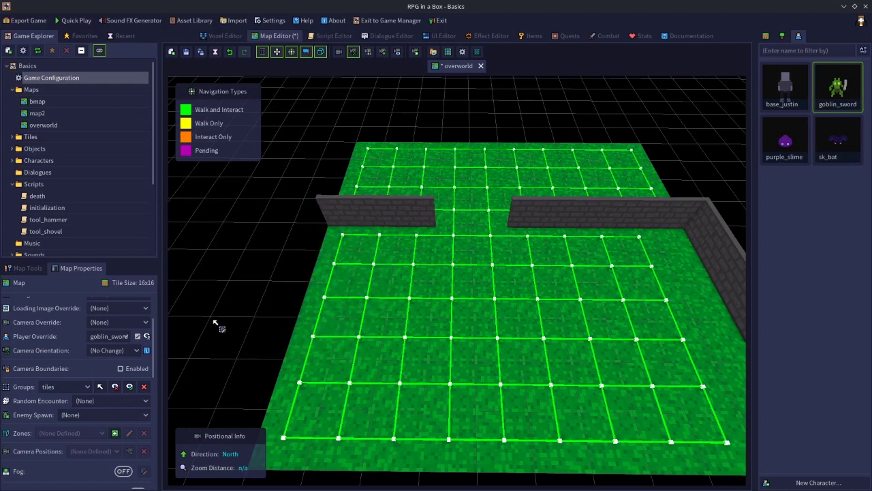
left_click(115, 390)
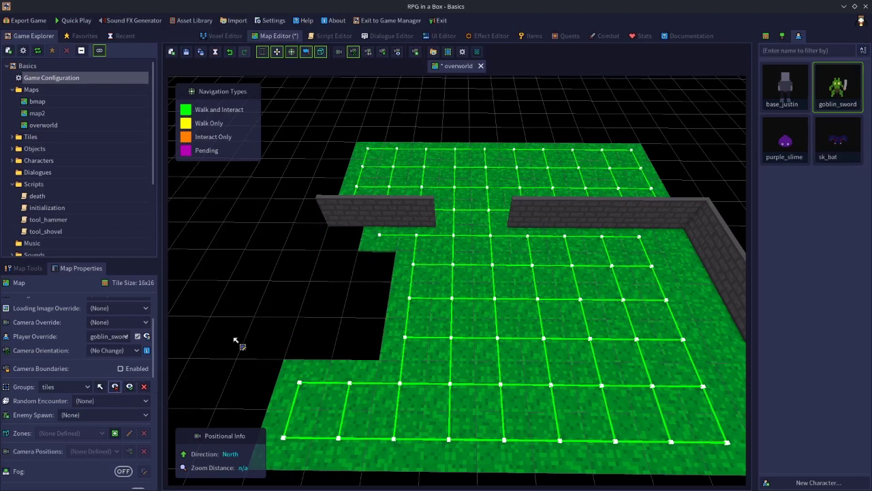
left_click(114, 387)
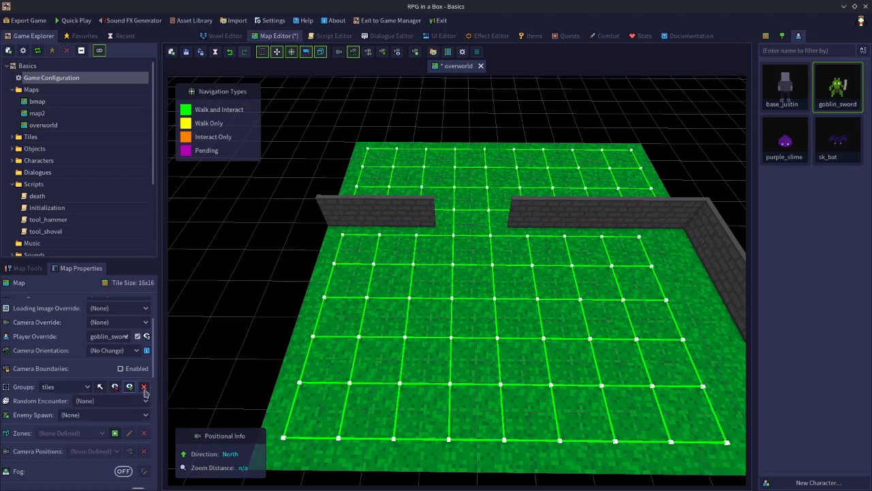
- Delete the tiles group from the map and choose bat_zone in the group list
left_click(144, 388)
left_click(413, 267)
left_click(58, 386)
left_click(80, 372)
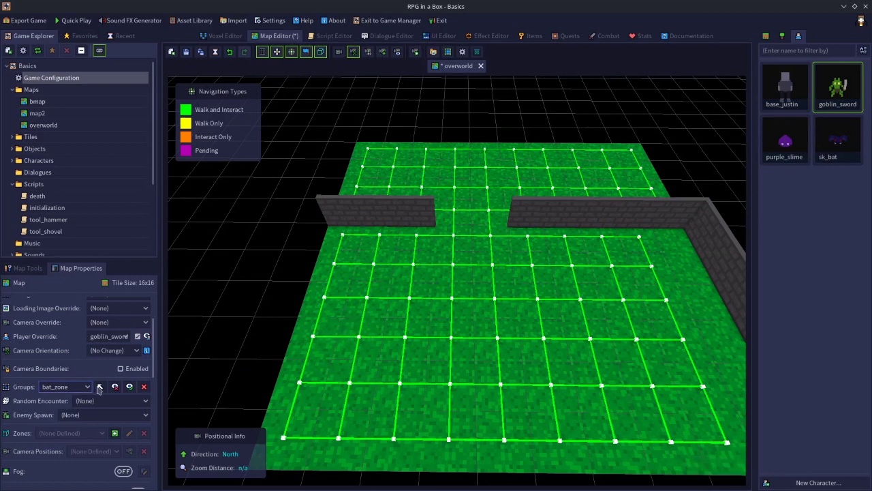
left_click(66, 387)
left_click(54, 401)
- Add a passable zone named zone1 to the overworld map
scroll(58, 368, "down", 3)
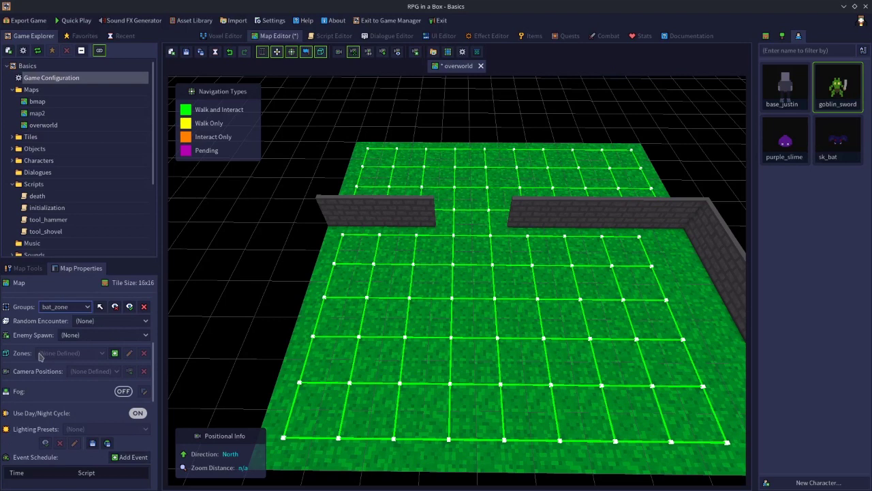
left_click(115, 353)
type("zone1")
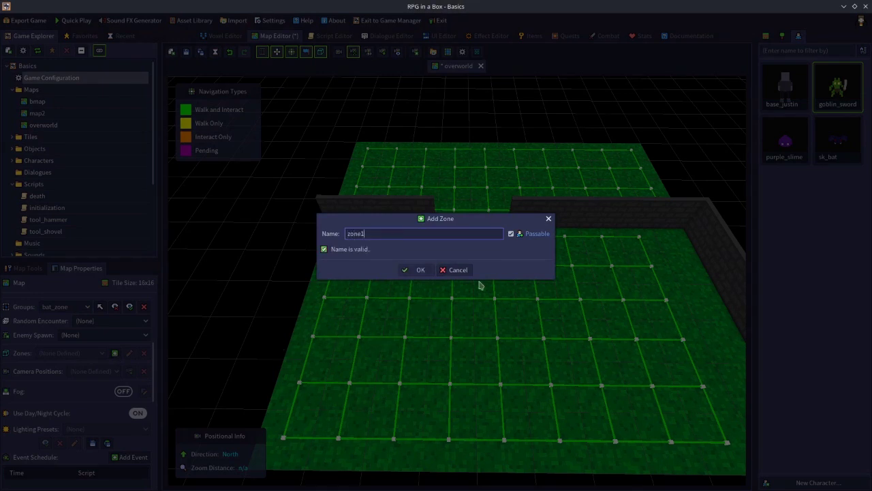
left_click(516, 236)
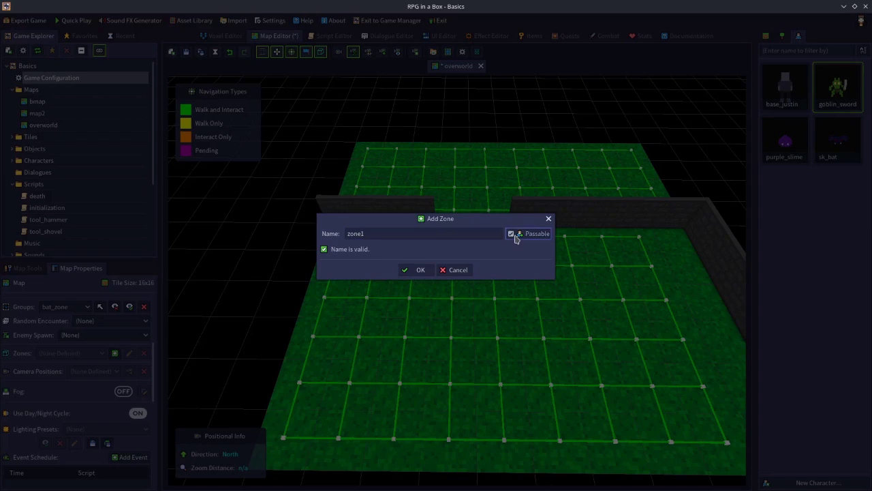
left_click(418, 271)
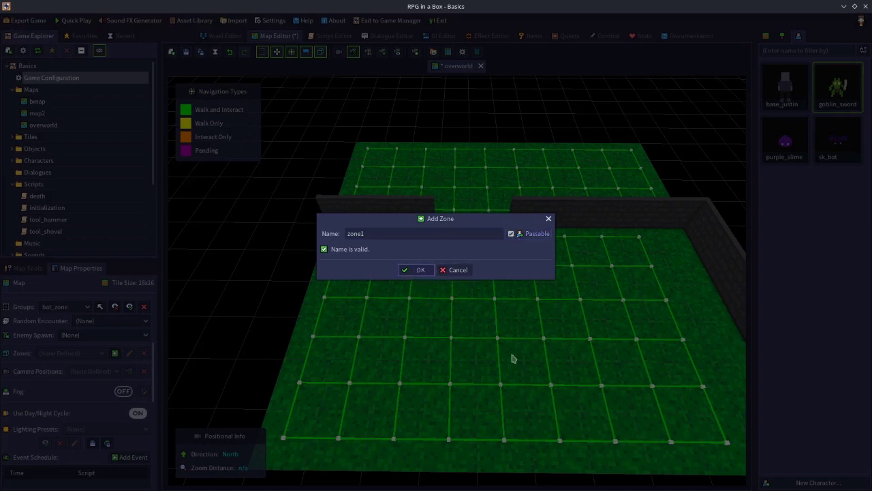
left_click(420, 272)
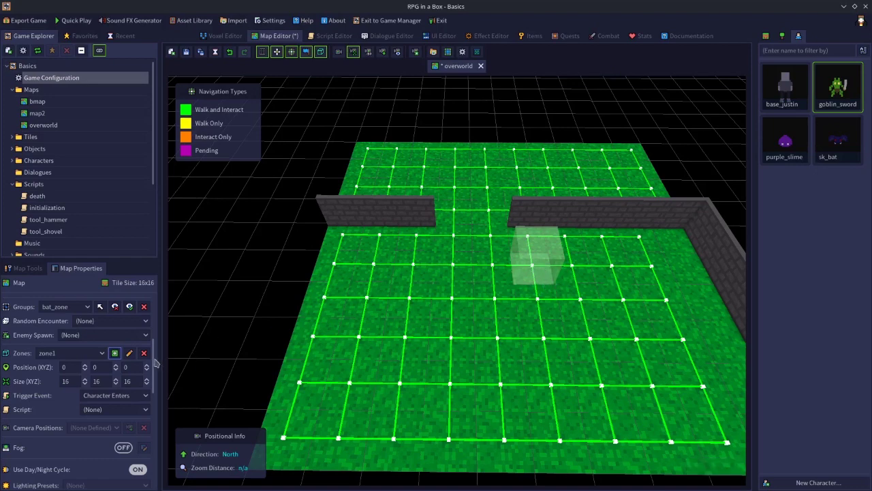
- Add a second, non-passable zone named zone2 to the map
left_click(114, 354)
left_click(512, 235)
left_click(372, 237)
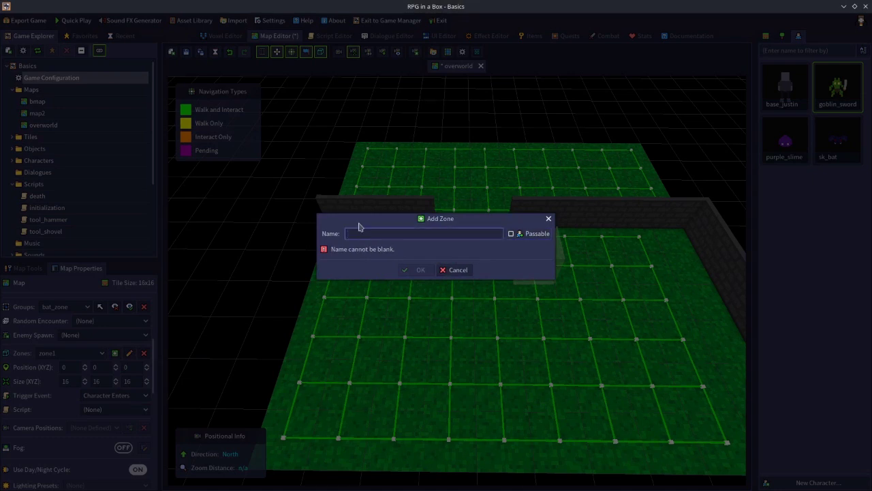
type("zone2")
left_click(409, 270)
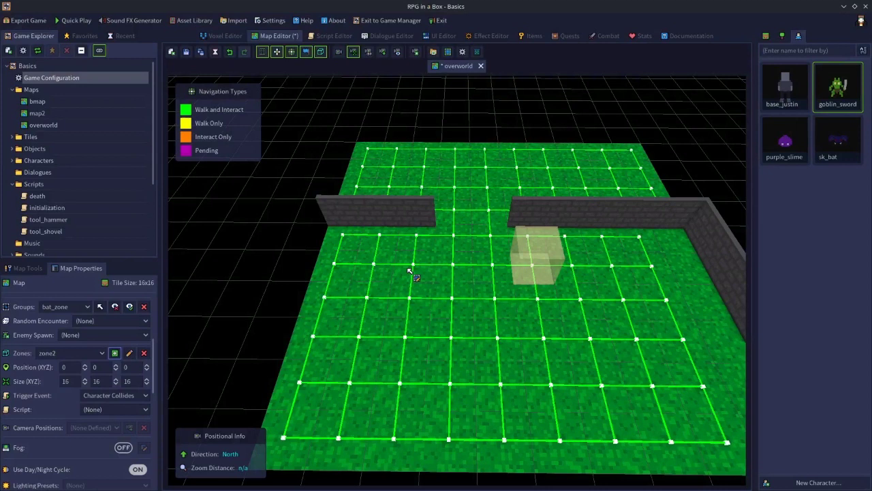
- Set zone2's X position to 3 and inspect the grass tile inside zone1
left_click(70, 368)
type("3")
key("Return")
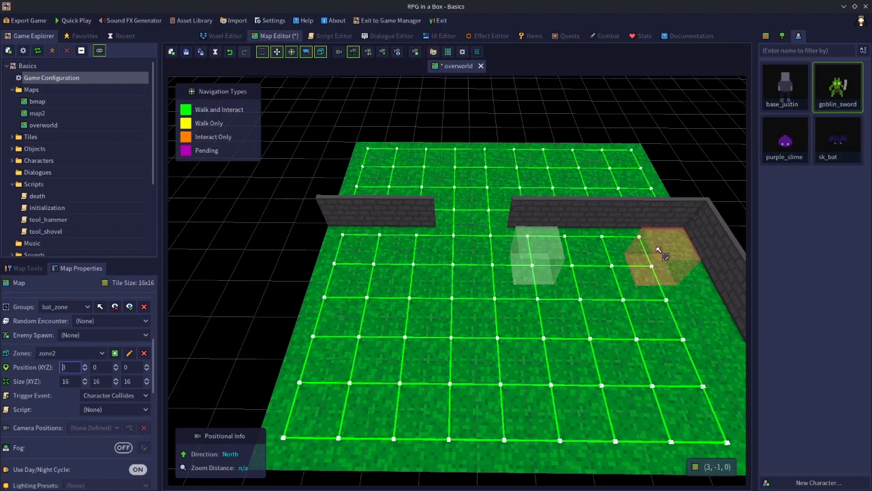
left_click(526, 256)
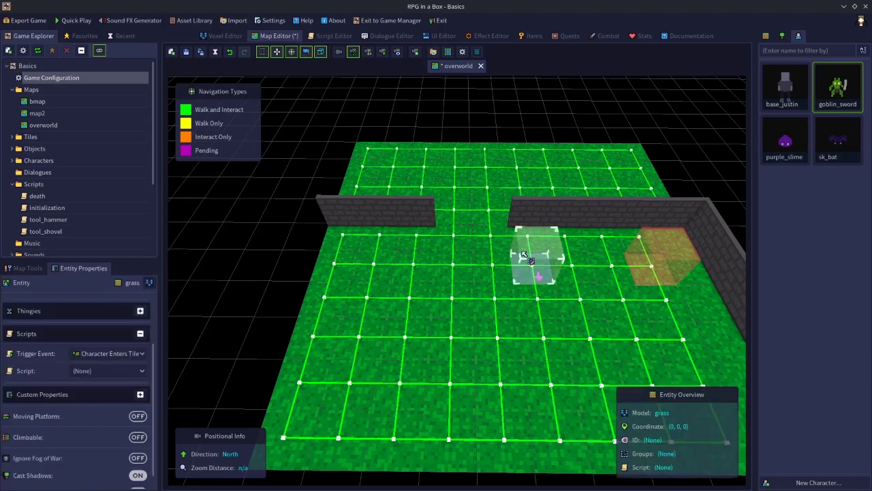
left_click(259, 264)
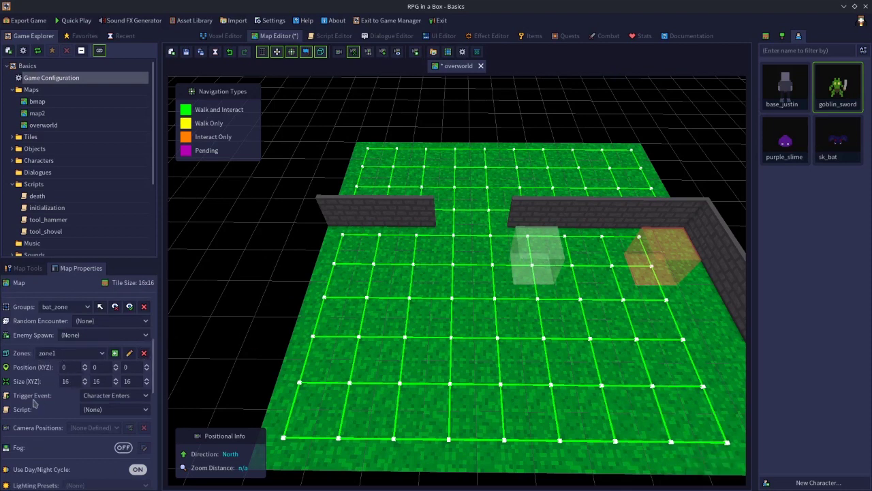
- Look through the trigger event options of zone1 and zone2 and the scripts that can be assigned to zone2
left_click(98, 396)
left_click(101, 420)
left_click(70, 353)
left_click(68, 379)
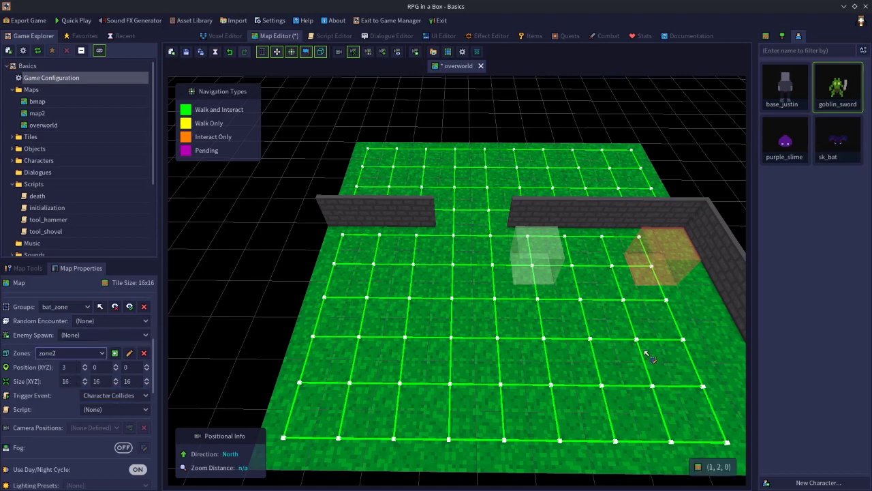
left_click(91, 398)
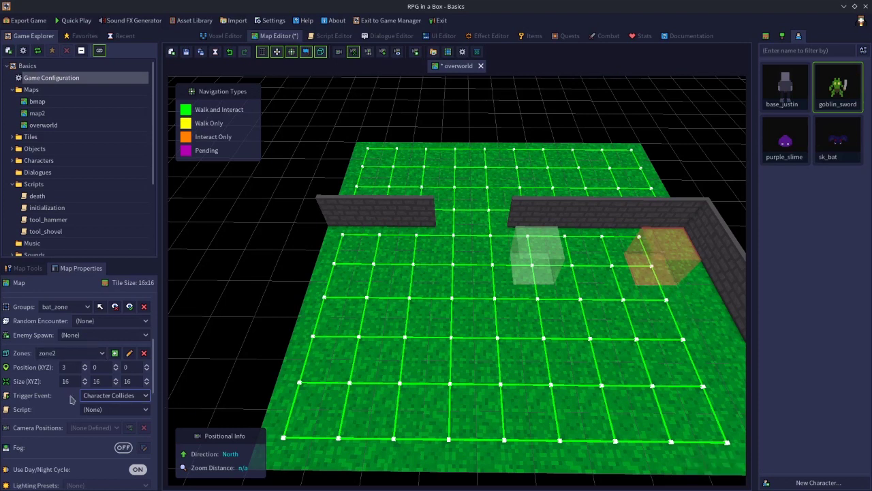
left_click(91, 409)
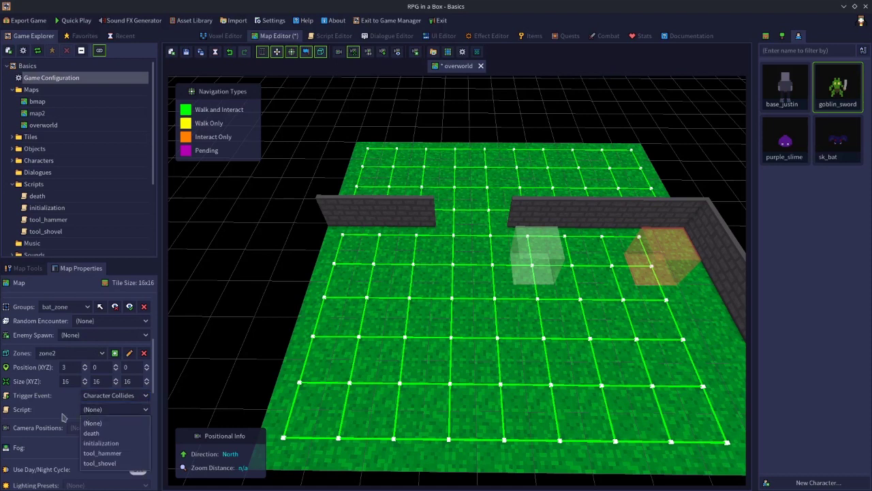
left_click(63, 415)
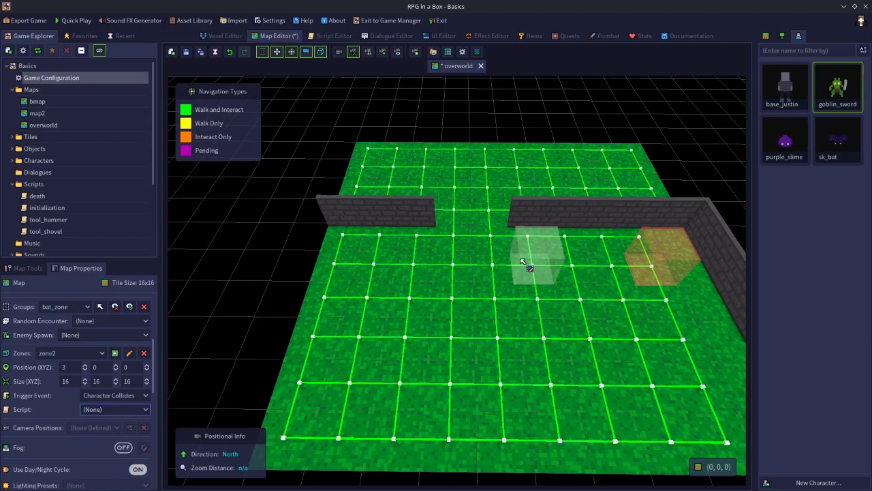
- Switch back to zone1 and choose Character Exits as its trigger event
left_click(80, 355)
left_click(62, 366)
left_click(135, 396)
left_click(105, 421)
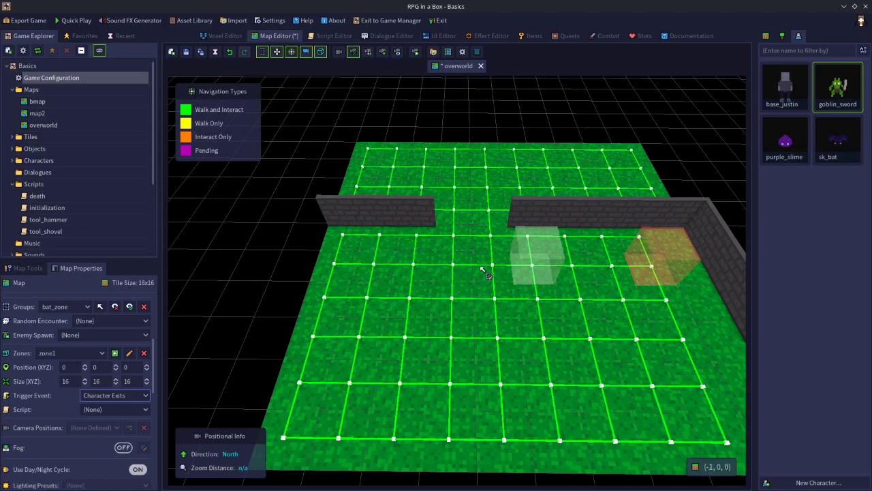
- Set zone1's size to 32 in X, Y and Z
left_click(115, 378)
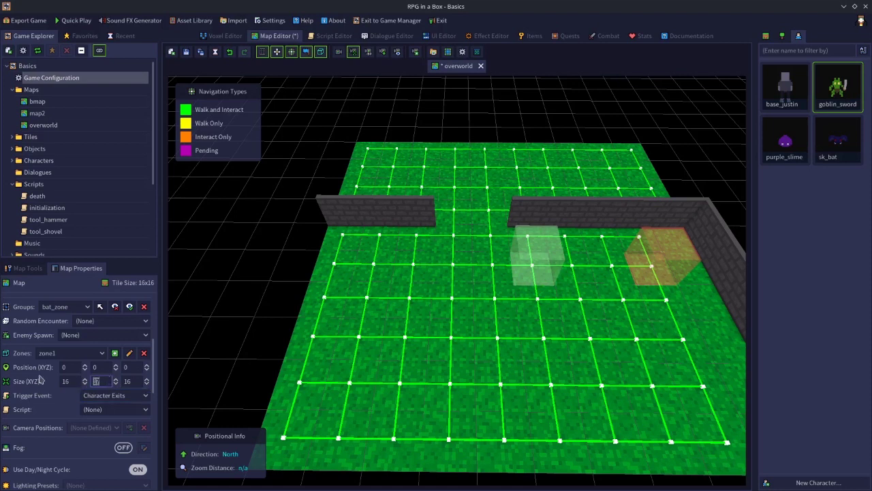
key("Return")
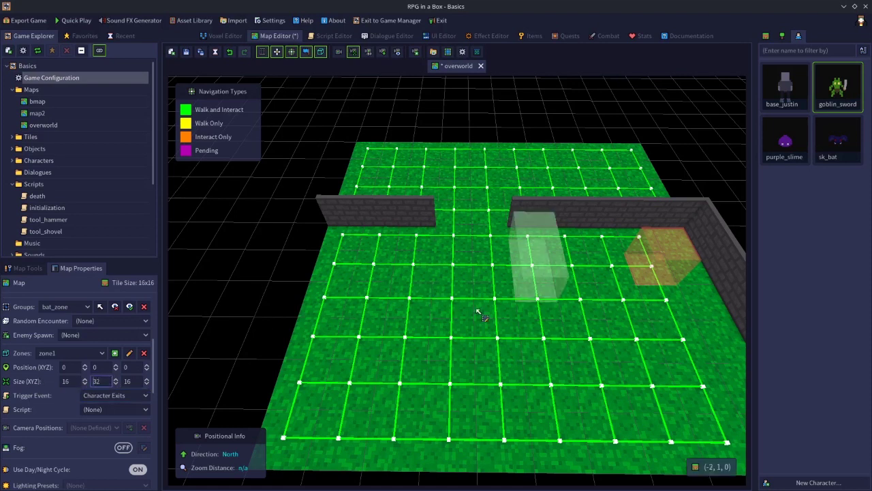
left_click(72, 381)
type("32")
key("Return")
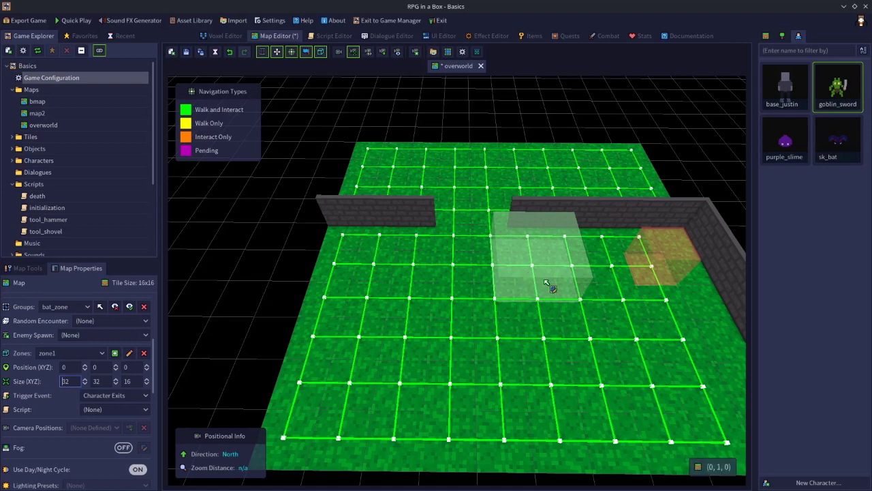
left_click(137, 381)
type("32")
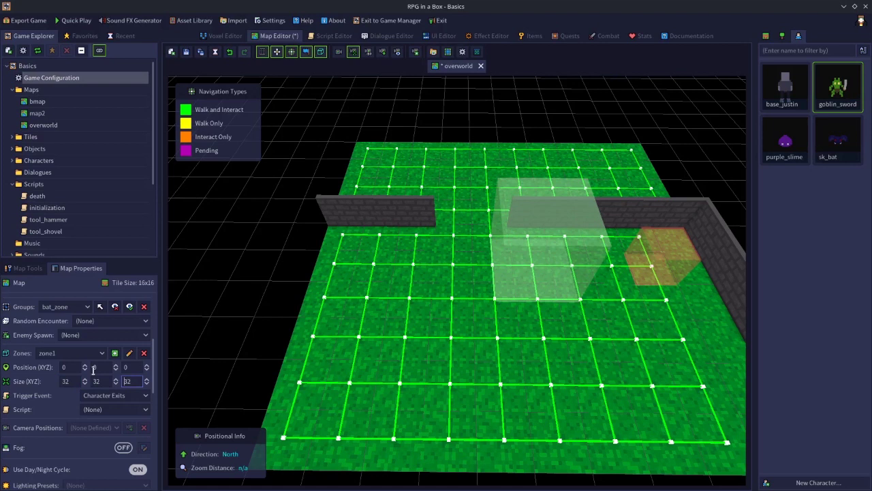
- Check the coordinate of the grass tile in the wall gap and set zone1's X and Y positions to -2
left_click(71, 369)
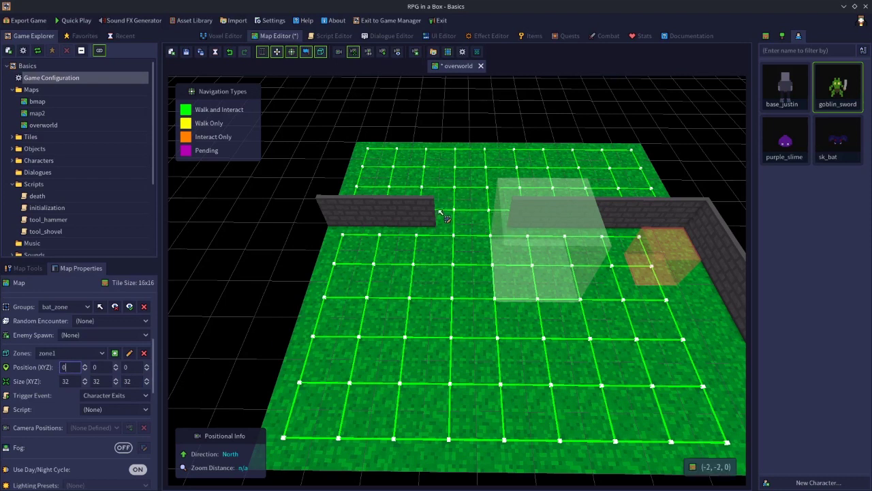
left_click(448, 256)
right_click_drag(284, 200, 413, 234)
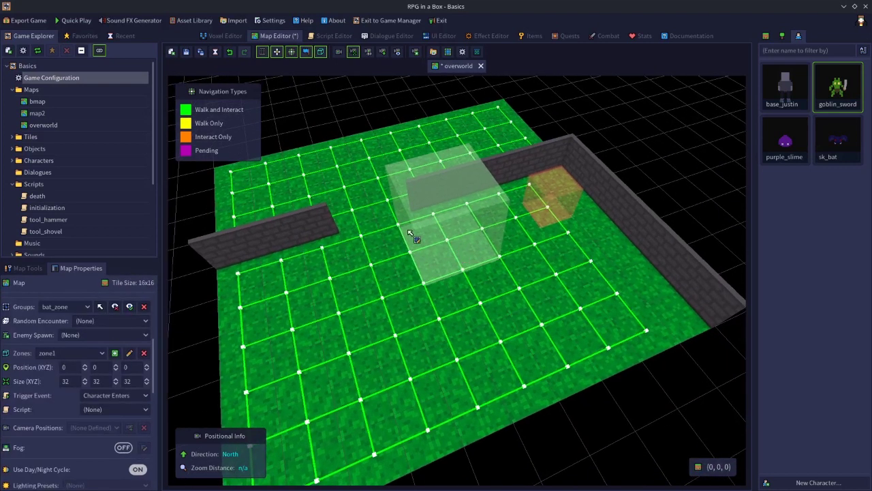
left_click(346, 230)
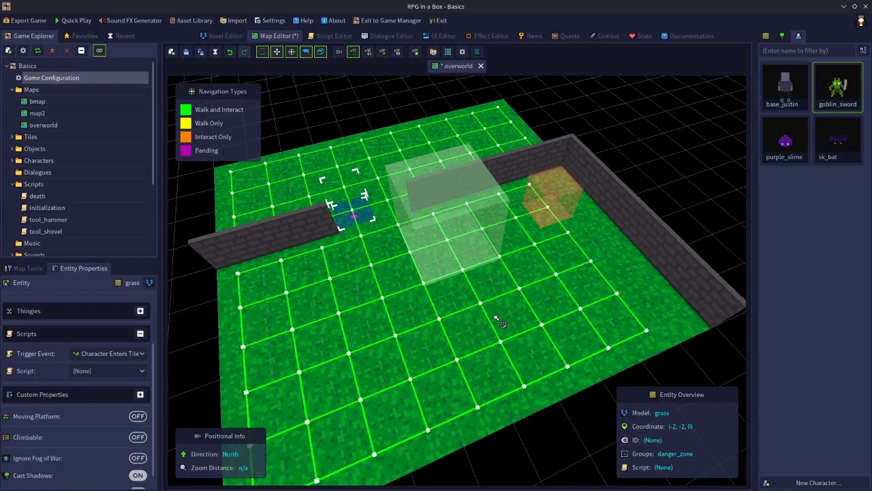
left_click(195, 341)
left_click(70, 368)
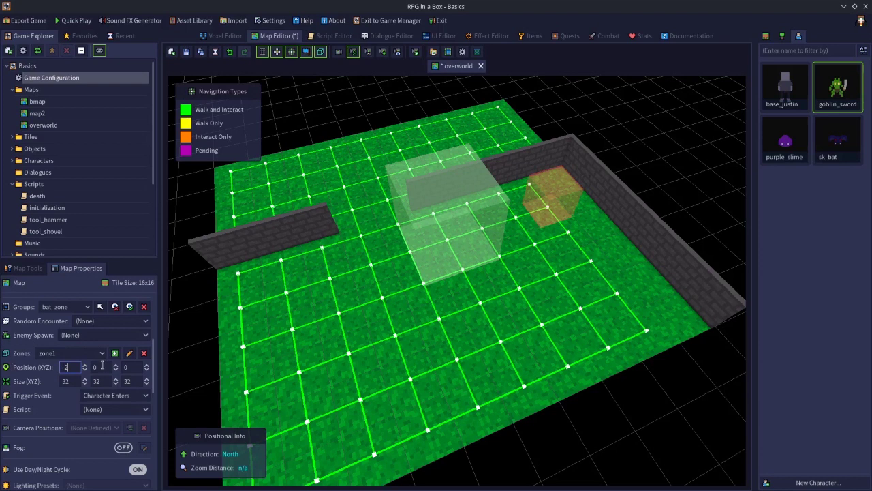
key("Tab")
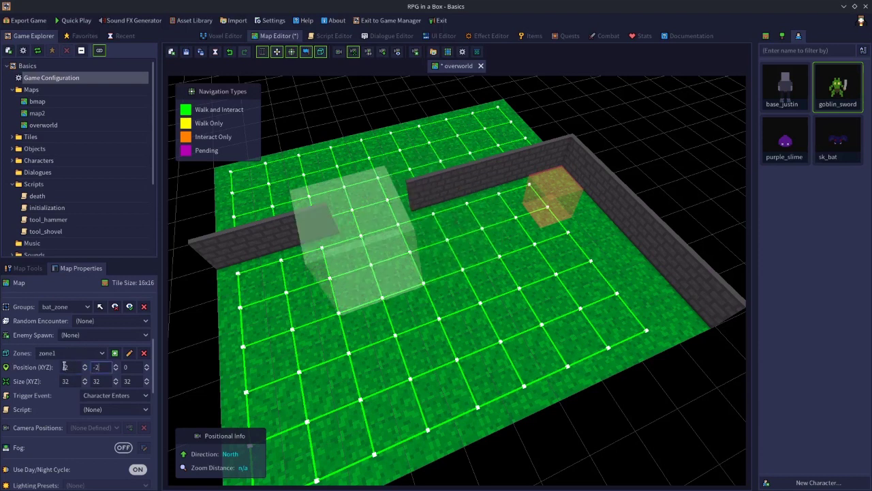
type("-2")
key("Return")
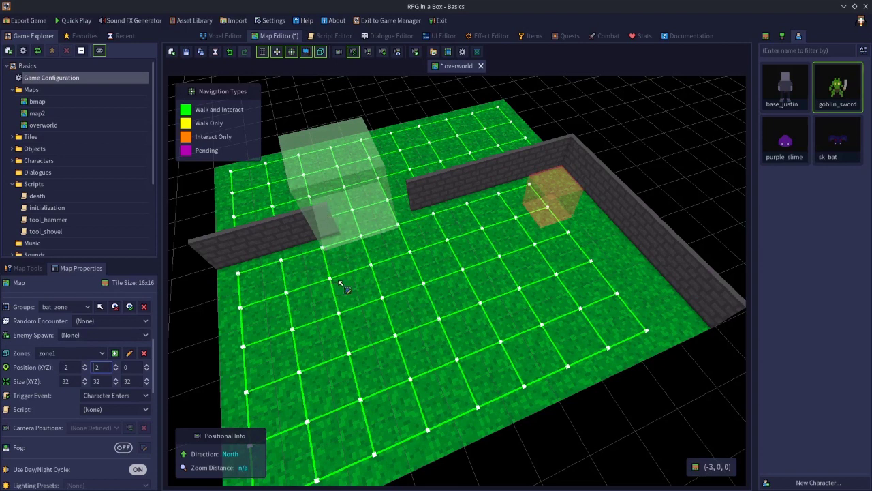
- Discard the stray text in zone1's Y position and save the overworld map
key("a")
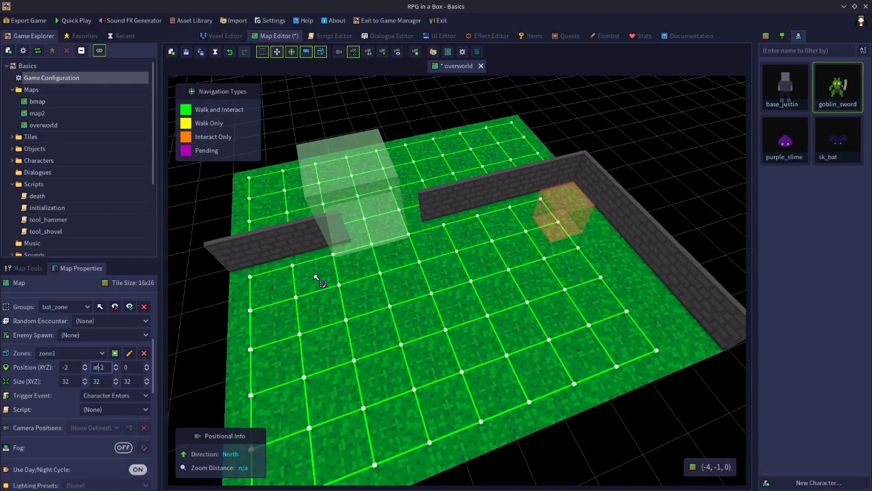
key("a")
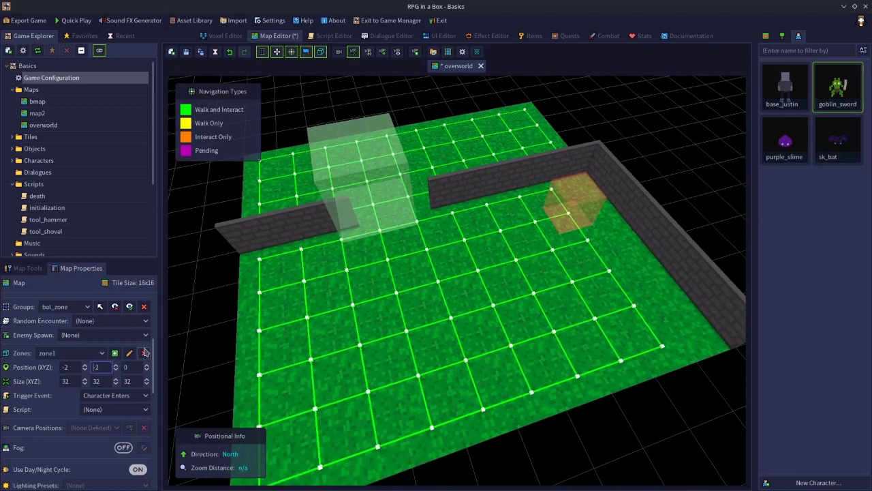
left_click(172, 52)
- Try zone1 X positions of -3 and -2.5 against the gap between the walls
scroll(307, 236, "up", 5)
middle_click_drag(329, 217, 610, 237)
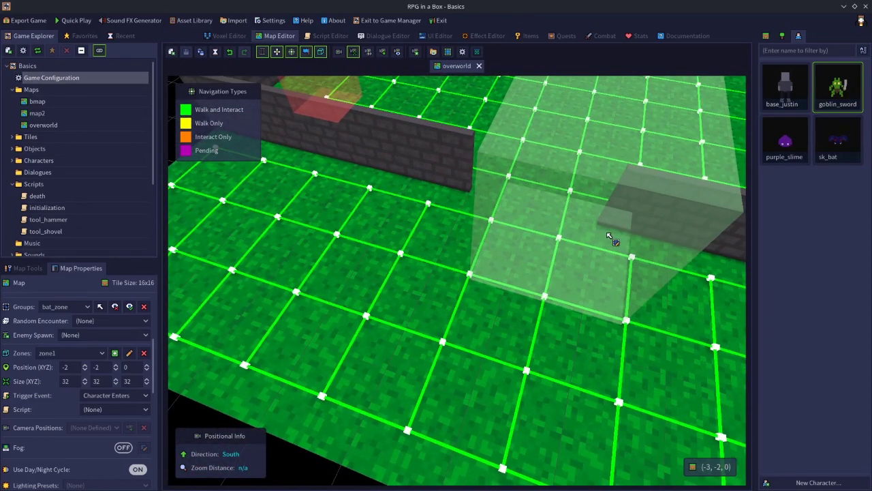
middle_click_drag(443, 320, 684, 296)
left_click(72, 367)
type("-3")
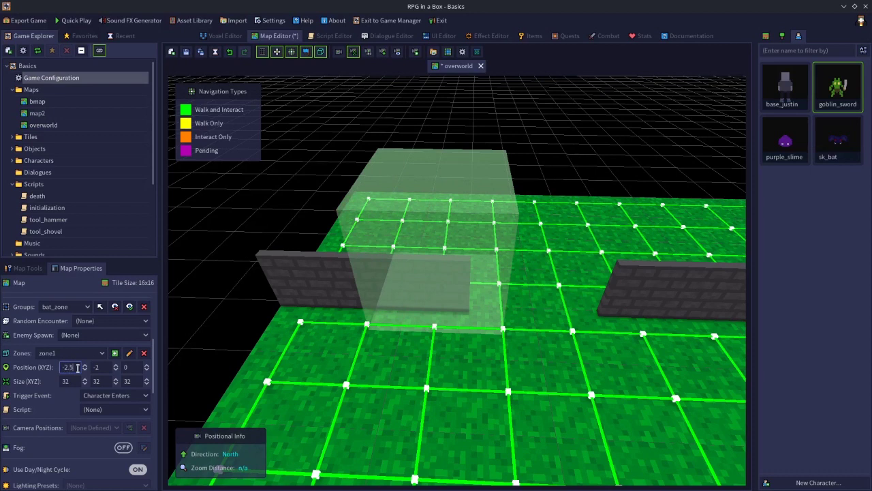
key("Return")
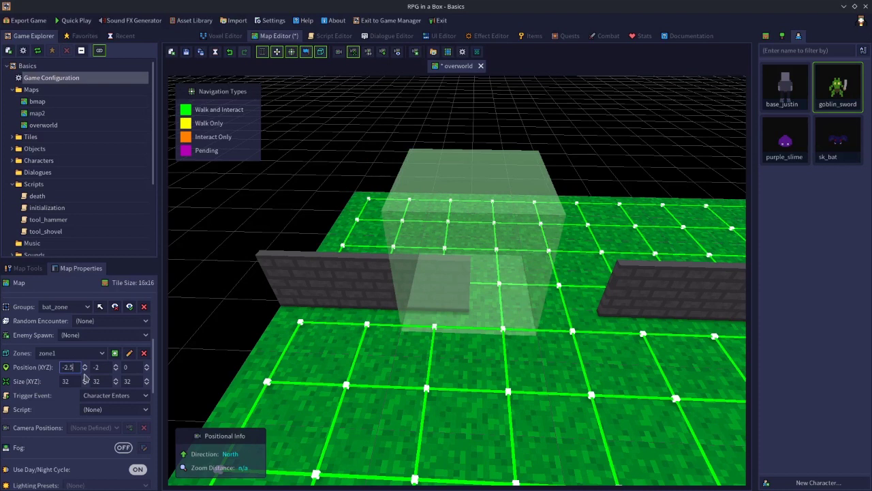
key("Return")
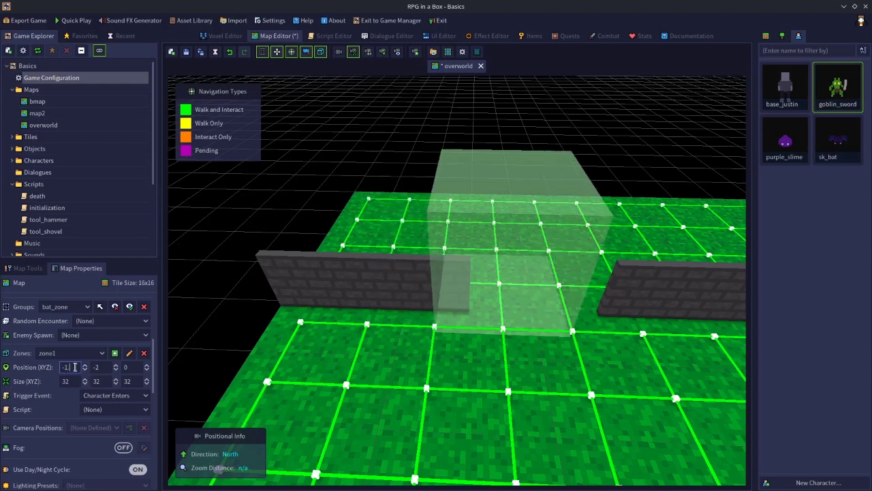
- Set zone1's X position to -1.5 and save the overworld map
type("-1.5")
key("Return")
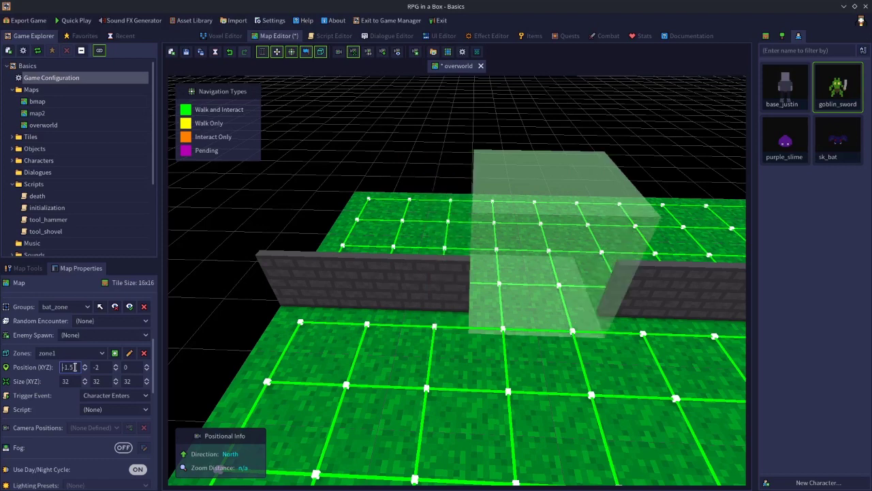
mouse_move(416, 297)
right_mouse_down()
mouse_move(467, 306)
mouse_move(406, 306)
right_mouse_up()
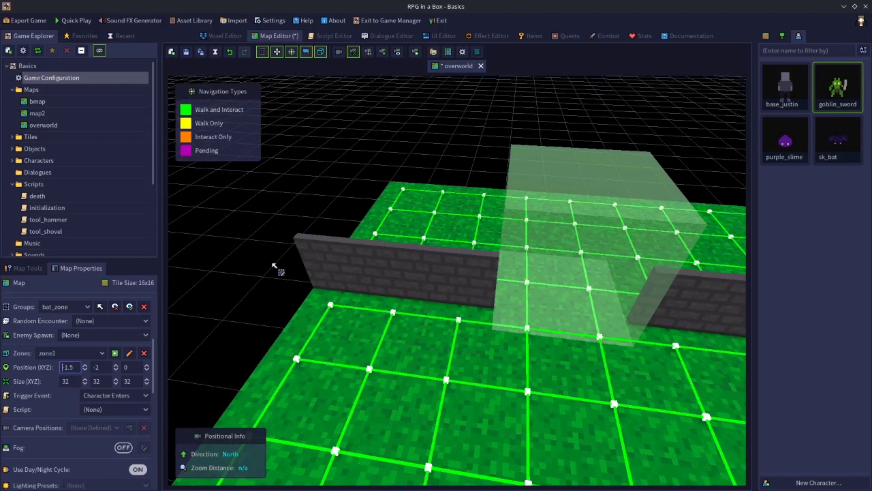
left_click(186, 52)
- Choose Character Exits as zone1's trigger event and check the script choices, leaving the script at (None)
middle_click_drag(339, 234, 483, 312)
middle_click_drag(559, 325, 439, 361)
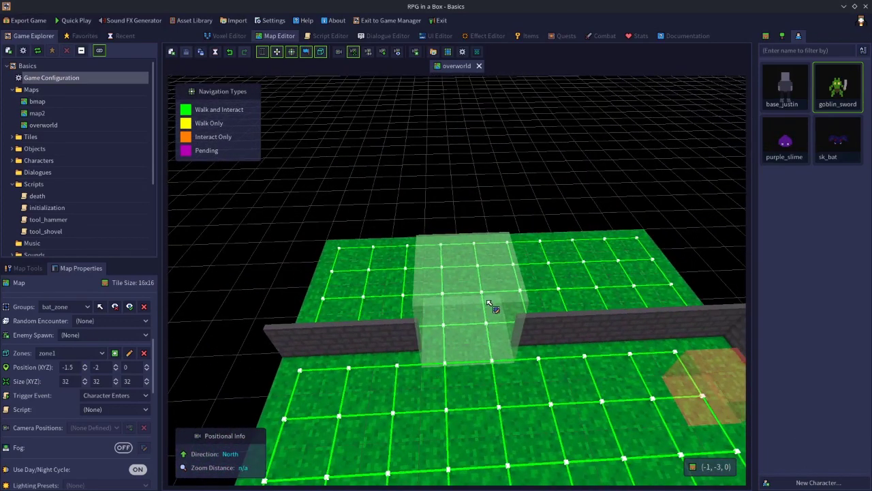
middle_click_drag(488, 303, 549, 325)
scroll(549, 324, "down", 3)
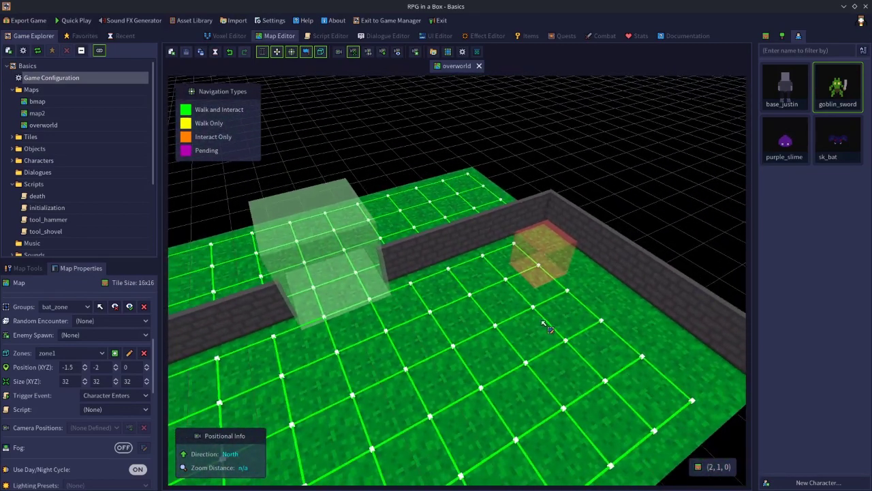
left_click(129, 399)
left_click(116, 416)
left_click(115, 412)
left_click(71, 406)
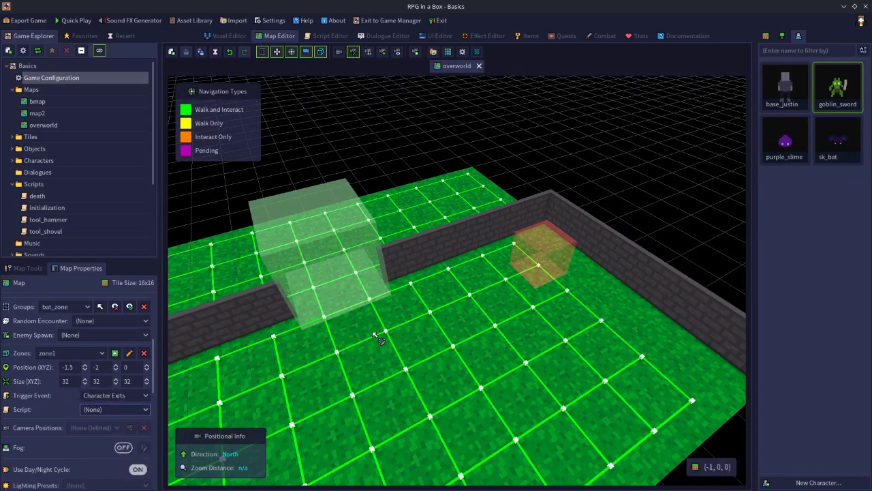
key("e")
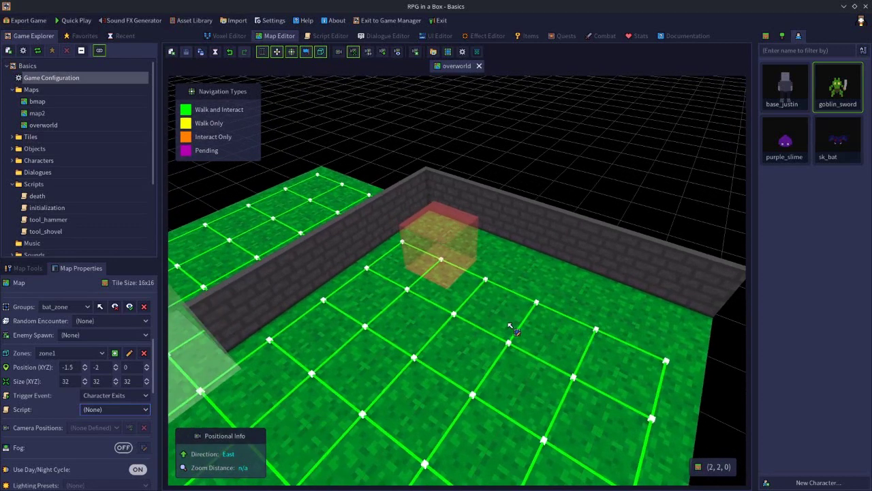
scroll(491, 306, "down", 3)
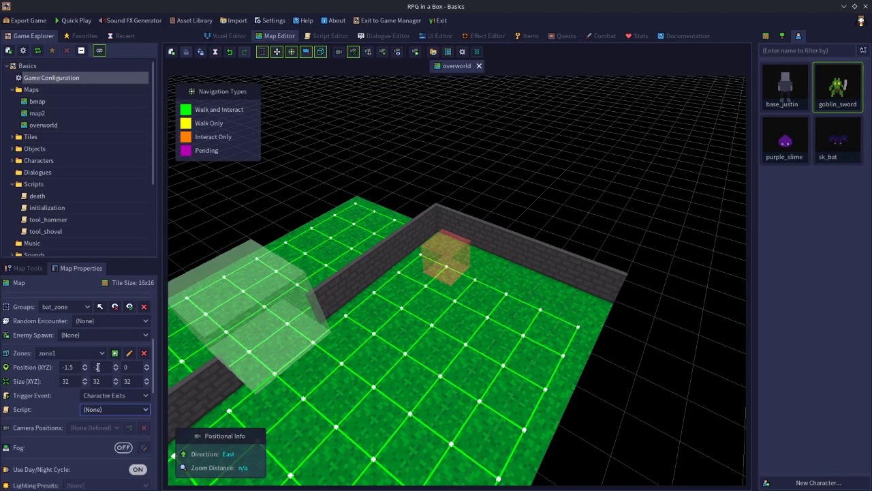
- Delete zone1 and rename the remaining zone2 as barrier
left_click(144, 353)
left_click(421, 263)
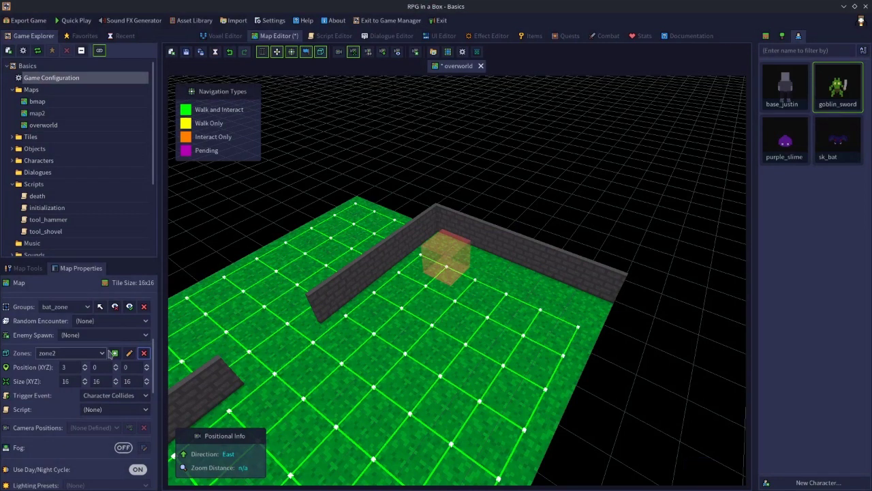
left_click(129, 353)
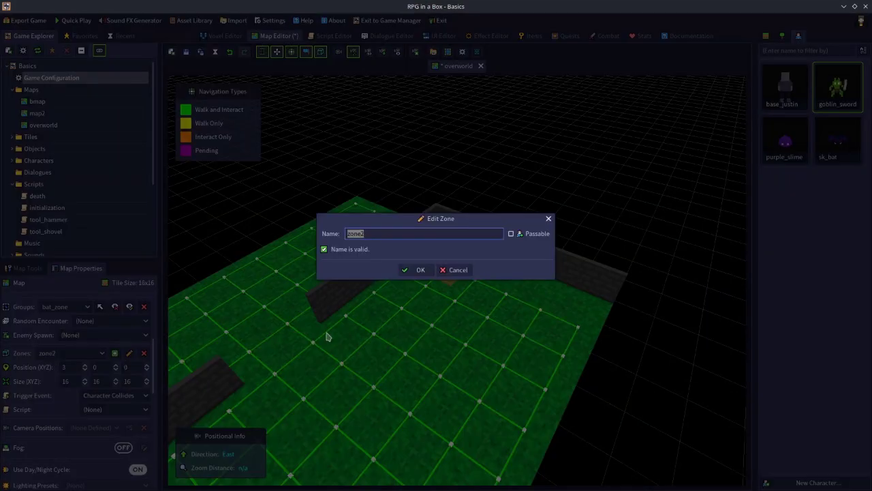
type("barrier")
key("Return")
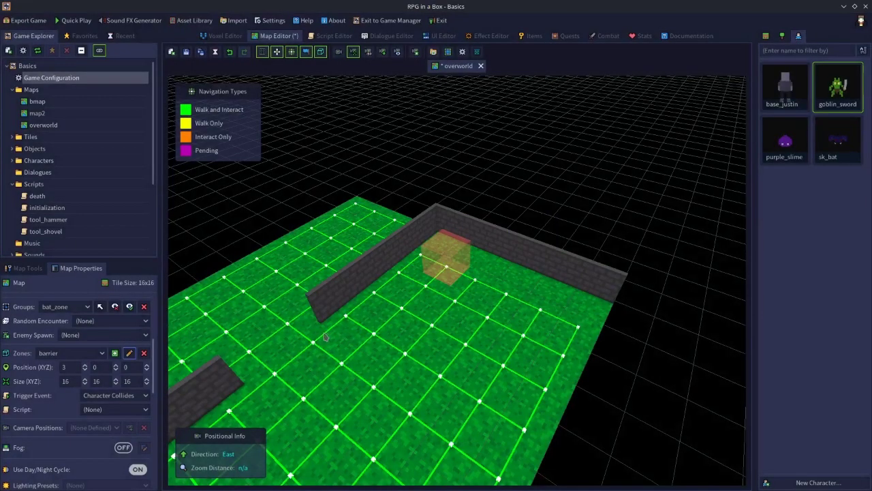
- Delete the barrier zone from the overworld map
left_click(144, 353)
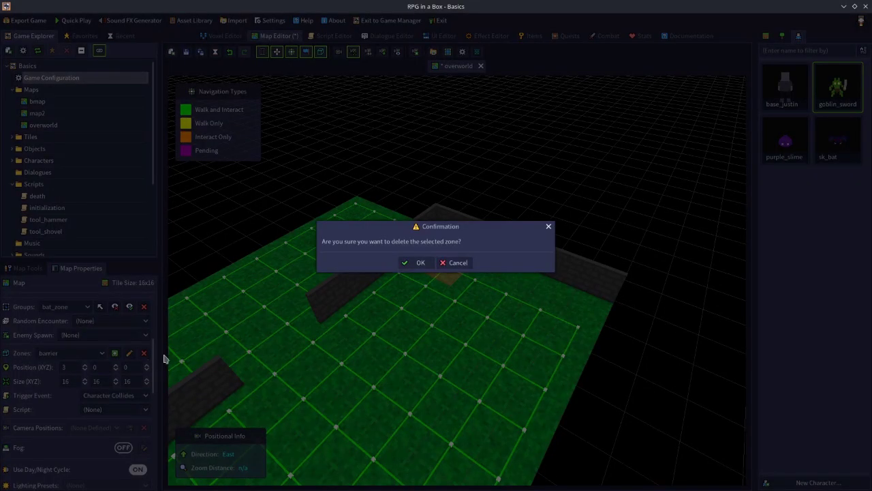
left_click(419, 264)
right_click_drag(477, 386, 375, 389)
scroll(375, 388, "up", 2)
scroll(375, 388, "down", 1)
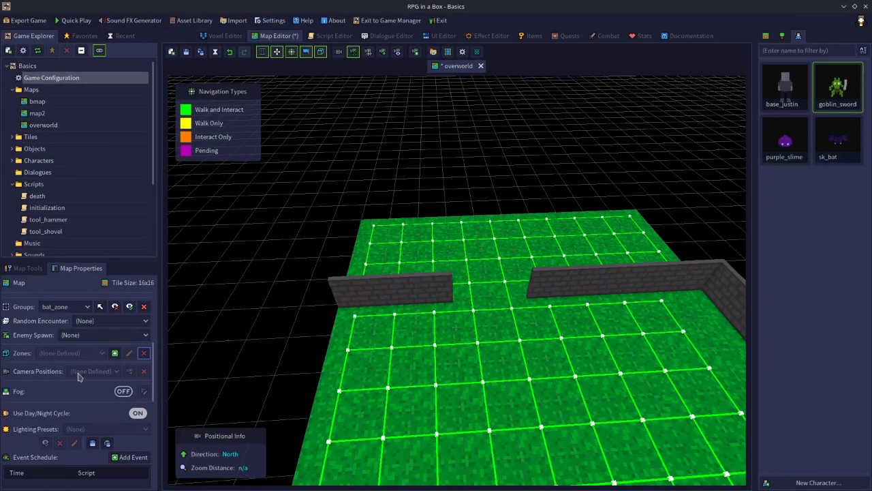
- Save a low, angled view across the walls and grass as camera position camera1
right_click_drag(430, 144, 440, 220)
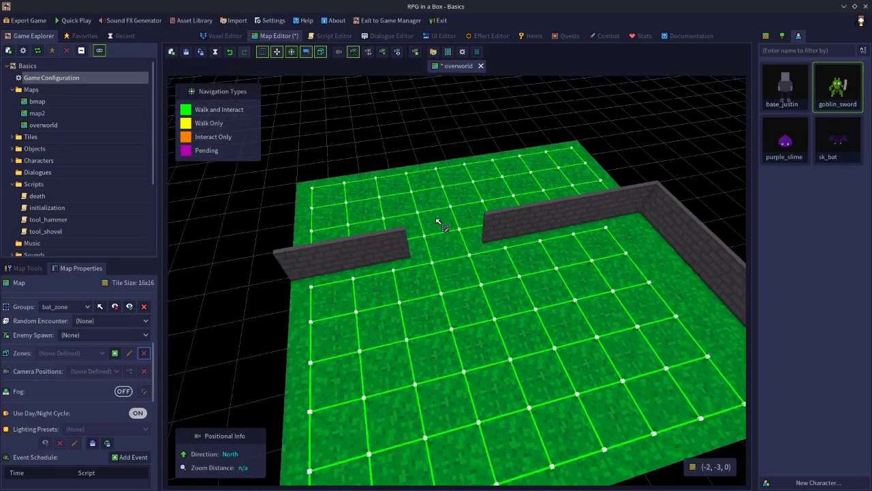
scroll(516, 206, "up", 2)
right_click_drag(516, 207, 355, 160)
scroll(355, 160, "down", 2)
scroll(432, 157, "up", 3)
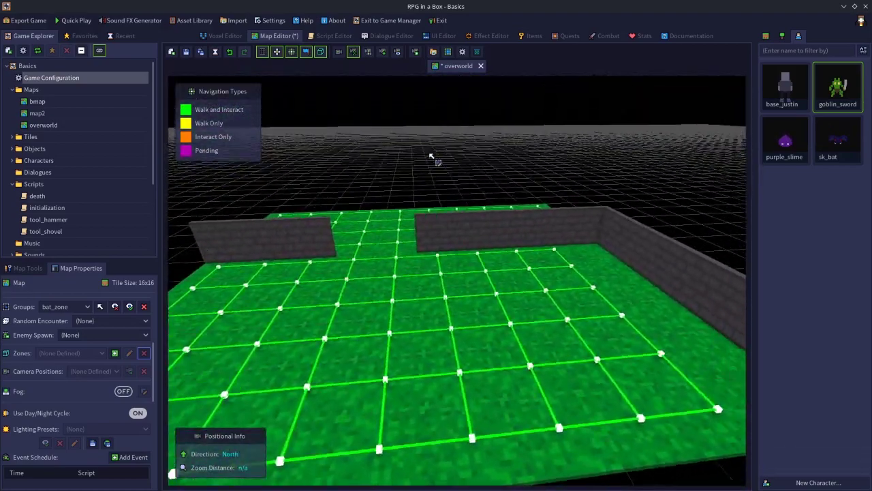
right_click_drag(459, 151, 500, 148)
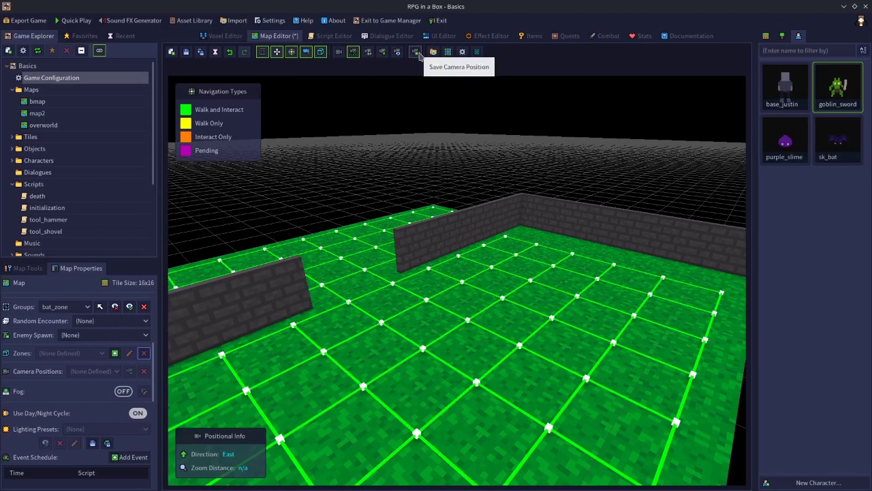
left_click(417, 53)
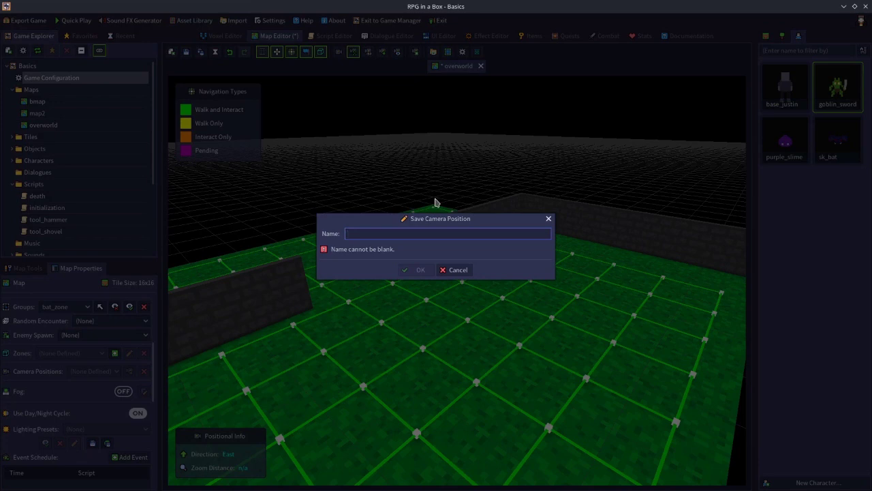
type("came")
key("Return")
- Save a distant overhead view of the whole map as camera position camera2
right_click_drag(444, 197, 540, 341)
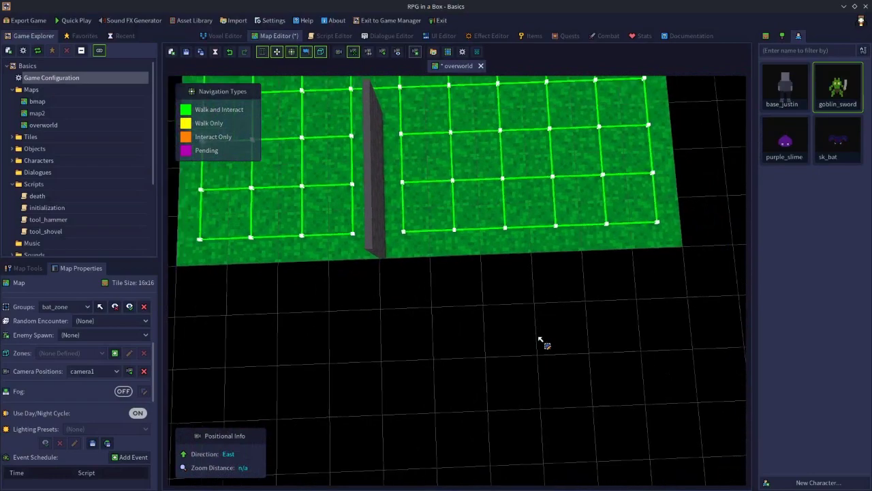
scroll(539, 343, "down", 6)
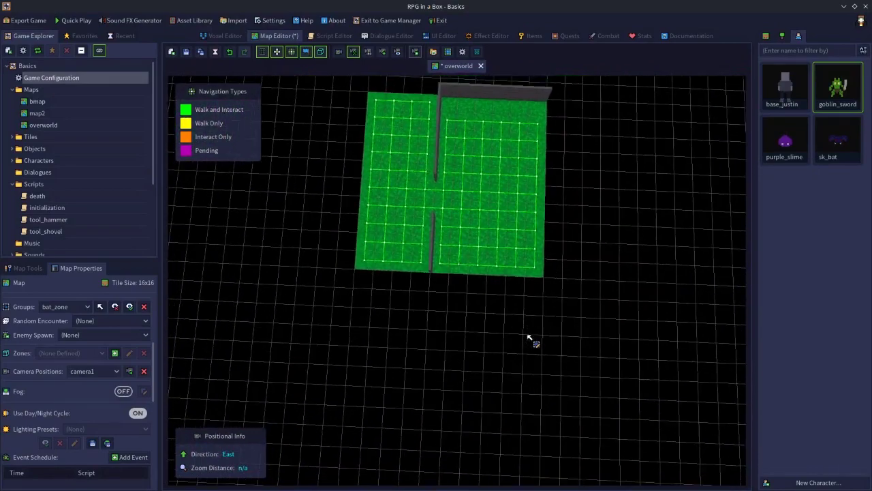
left_click(414, 55)
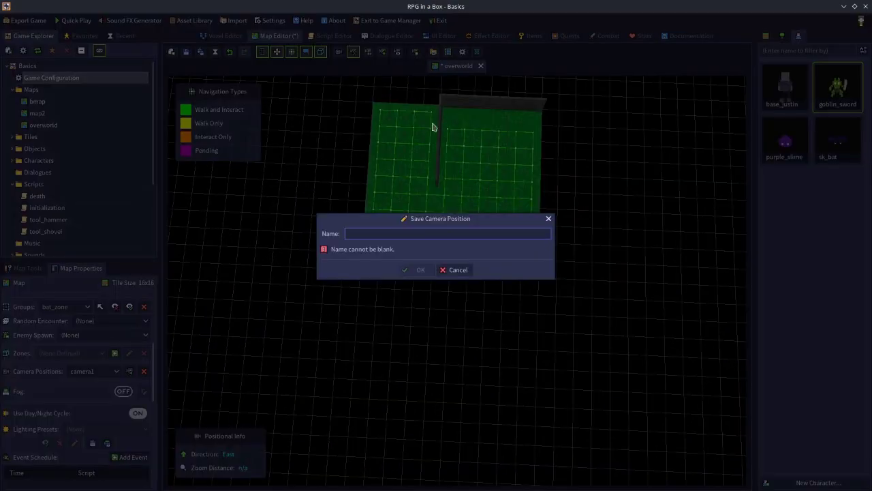
type("camera")
key("Return")
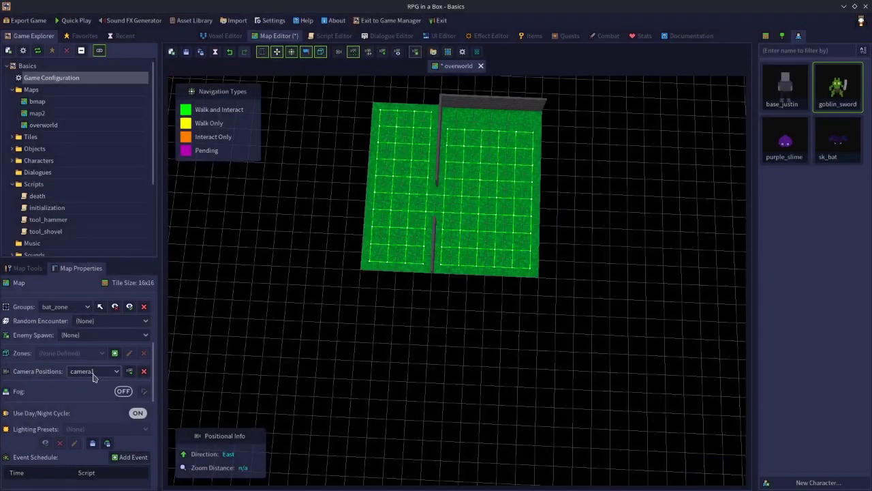
- Jump the map view to the saved positions camera1, camera2 and camera1 again to compare them
left_click(130, 372)
left_click(85, 373)
left_click(82, 395)
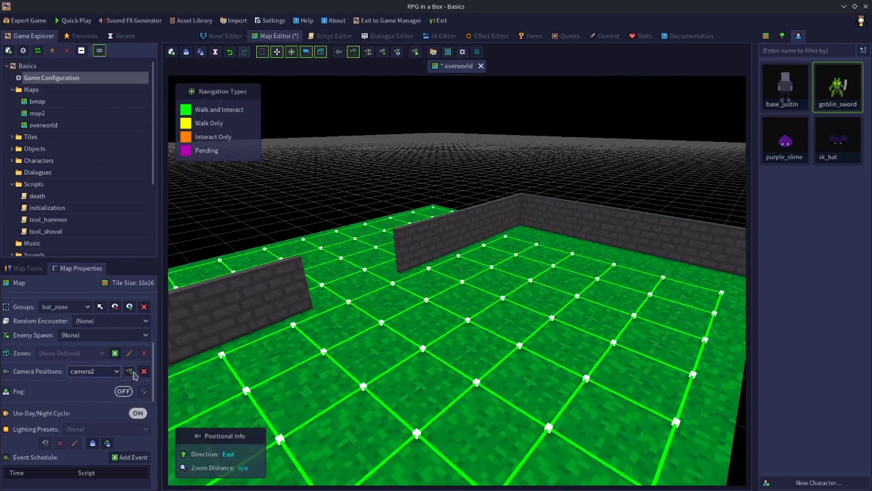
left_click(130, 372)
left_click(89, 371)
left_click(85, 384)
left_click(130, 371)
- In the UI Editor, set the main menu's background map to overworld
left_click(447, 37)
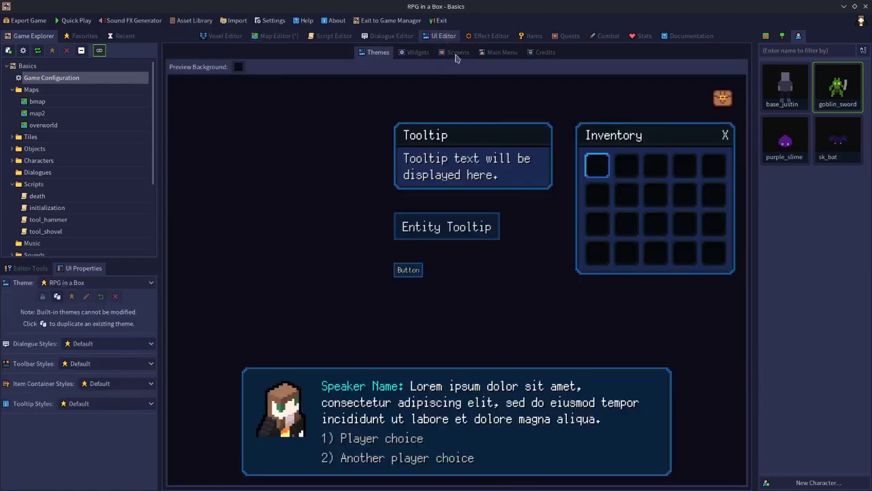
left_click(502, 53)
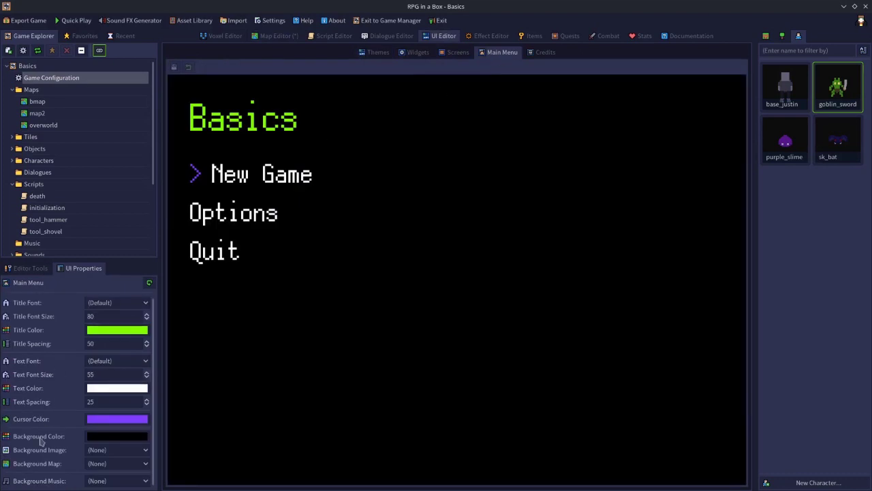
left_click(111, 465)
left_click(103, 482)
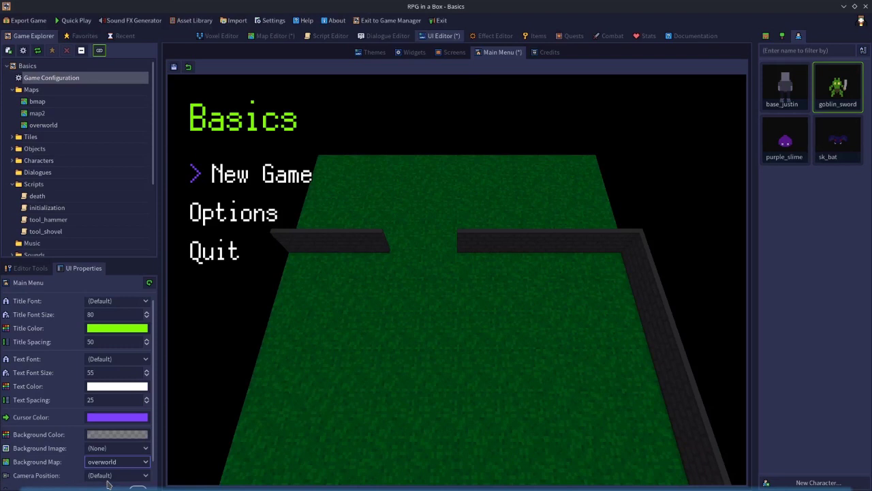
- Check the main menu's camera position choices, keep (Default), and save the overworld map in the Map Editor
left_click(102, 452)
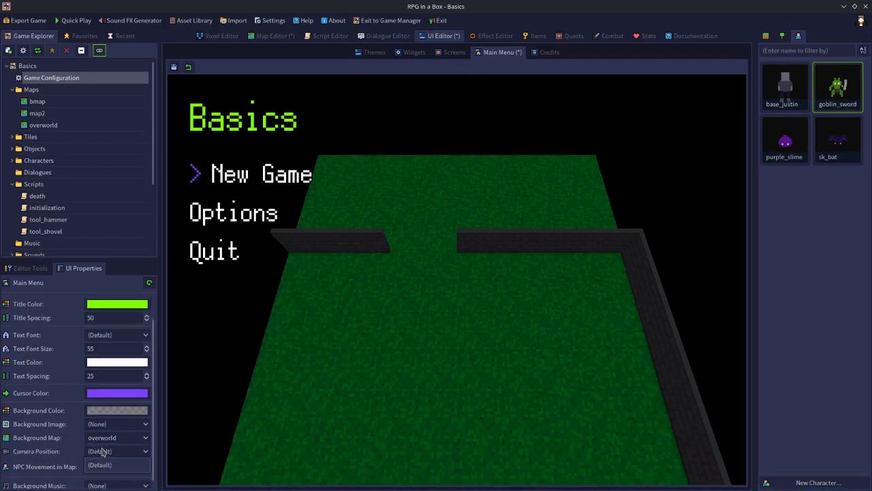
left_click(102, 464)
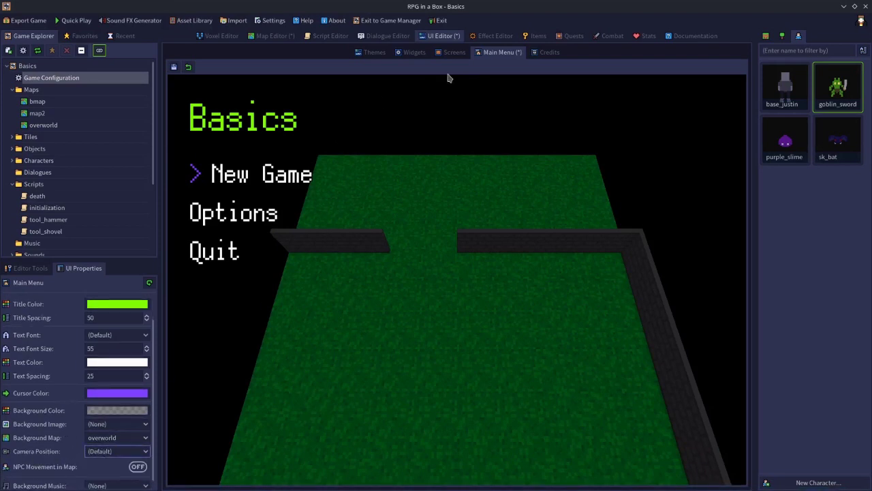
left_click(290, 36)
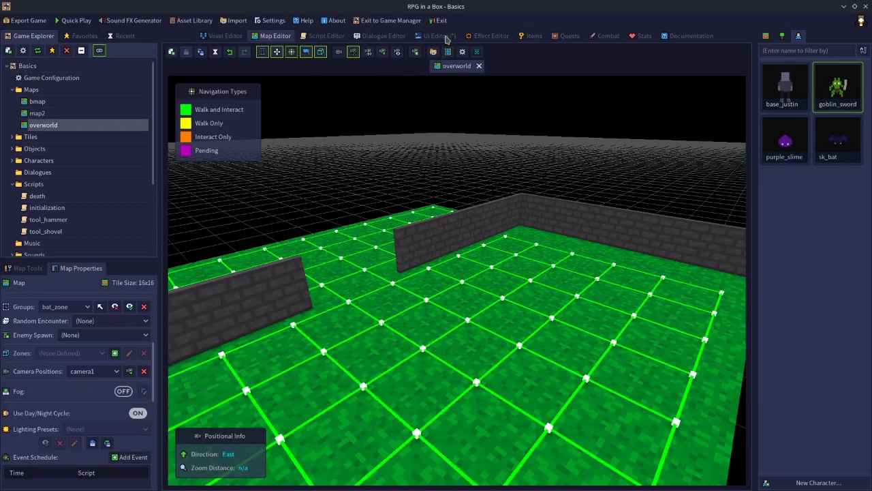
- In the UI Editor, preview camera1 as the main menu's camera position and set it to camera2
left_click(440, 36)
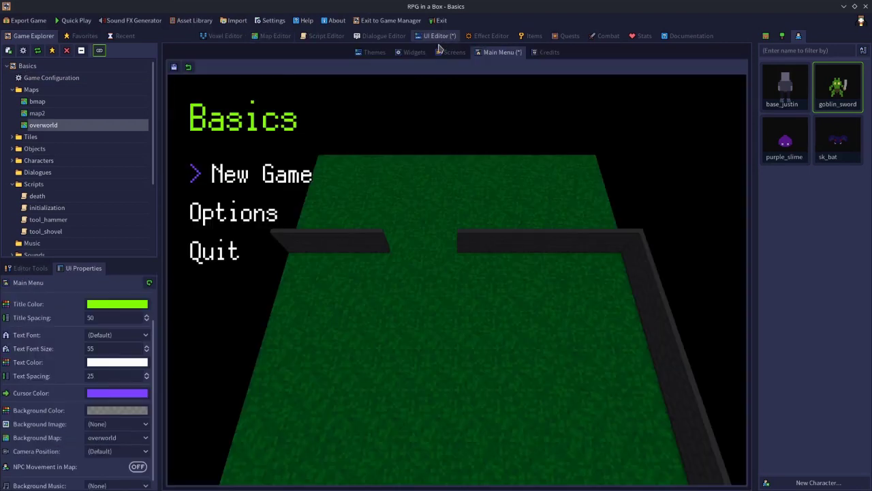
left_click(103, 452)
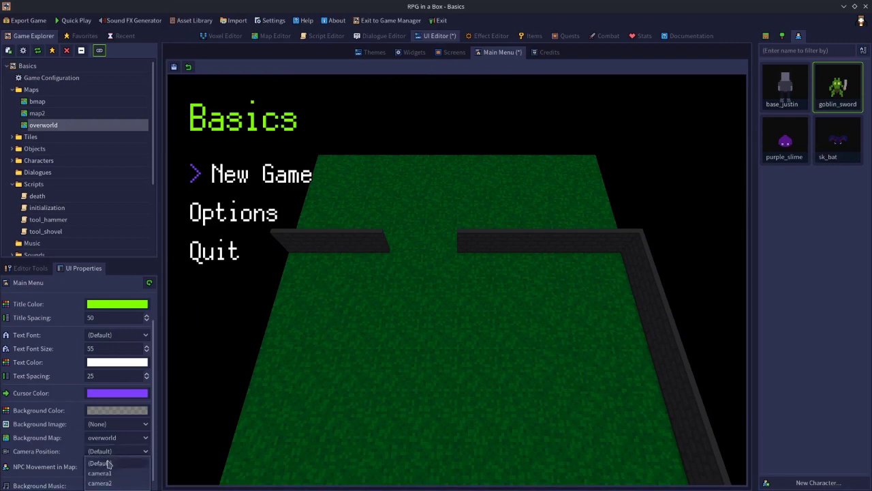
left_click(109, 473)
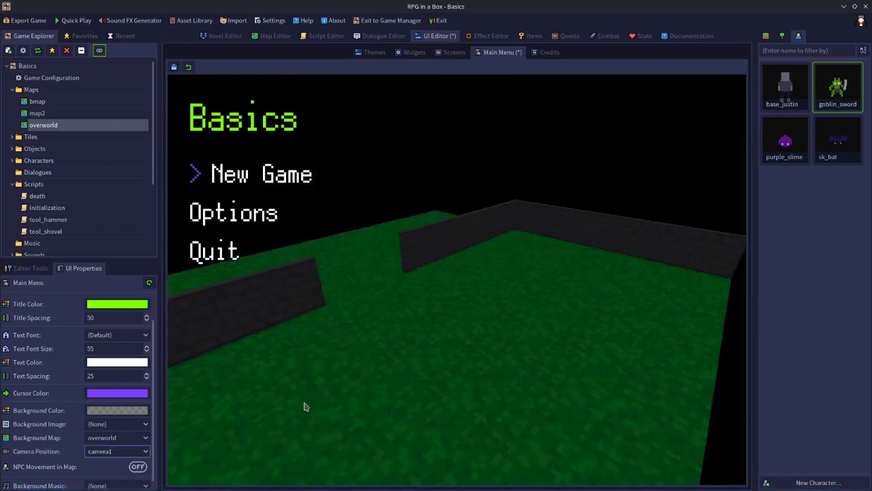
left_click(125, 451)
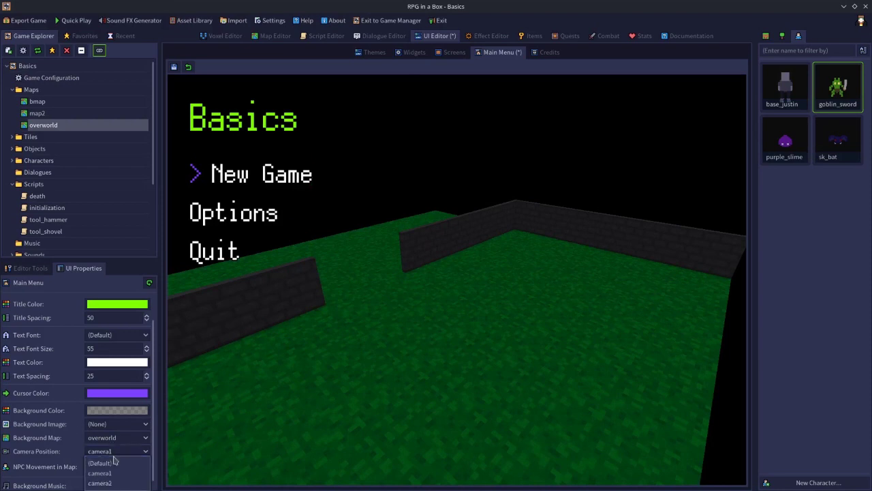
left_click(110, 482)
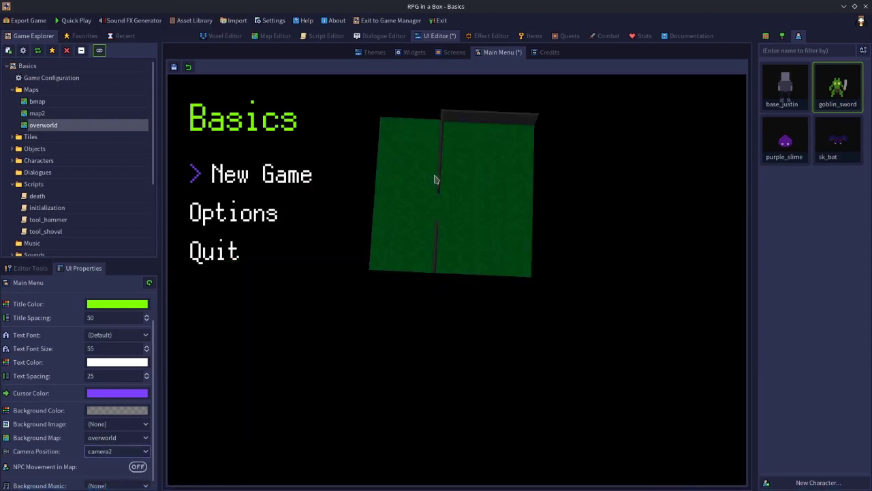
- Switch NPC movement in the main menu's background map on and off again, and save the main menu
left_click(139, 467)
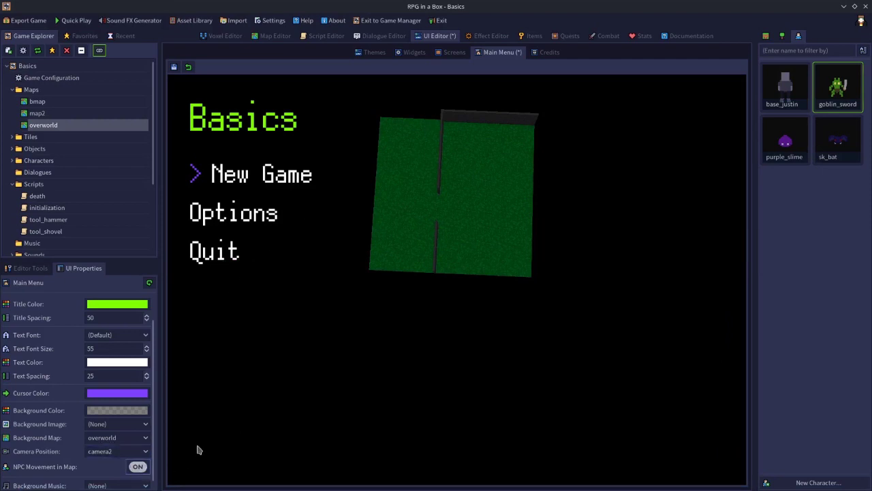
left_click(140, 466)
left_click(174, 66)
- In the Map Editor, jump the overworld view to camera position camera2 and back to camera1
left_click(281, 36)
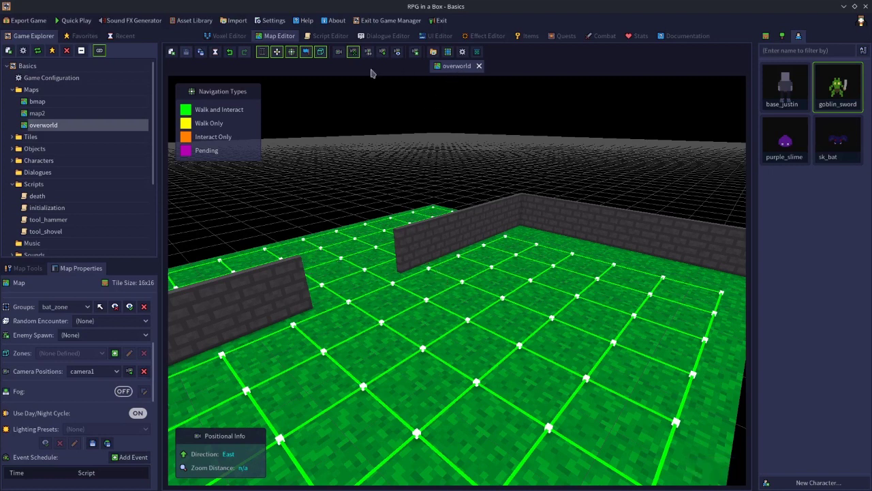
left_click(102, 373)
left_click(82, 394)
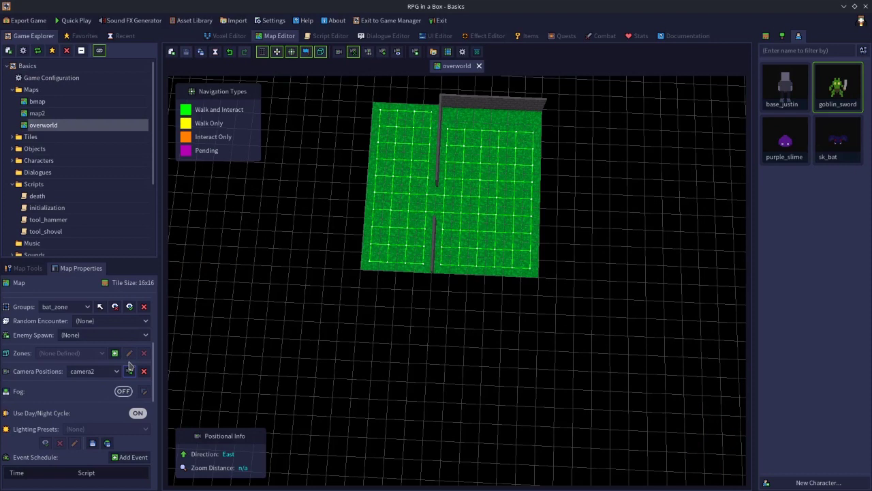
left_click(99, 373)
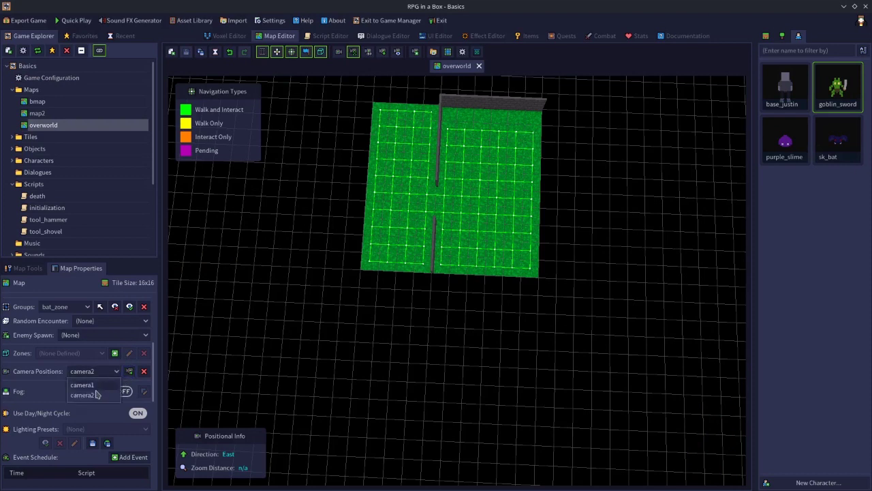
left_click(90, 386)
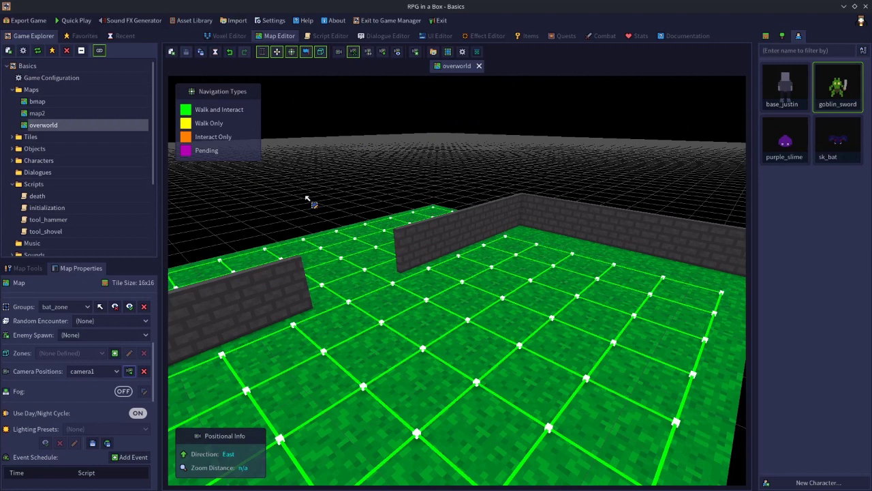
- Enable fog on the overworld map and delete the saved camera positions camera1 and camera2
left_click(123, 391)
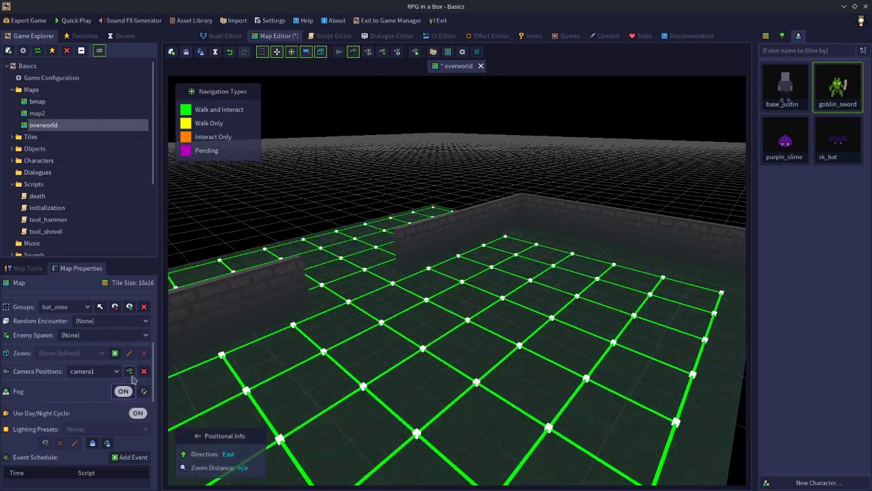
left_click(144, 372)
left_click(144, 372)
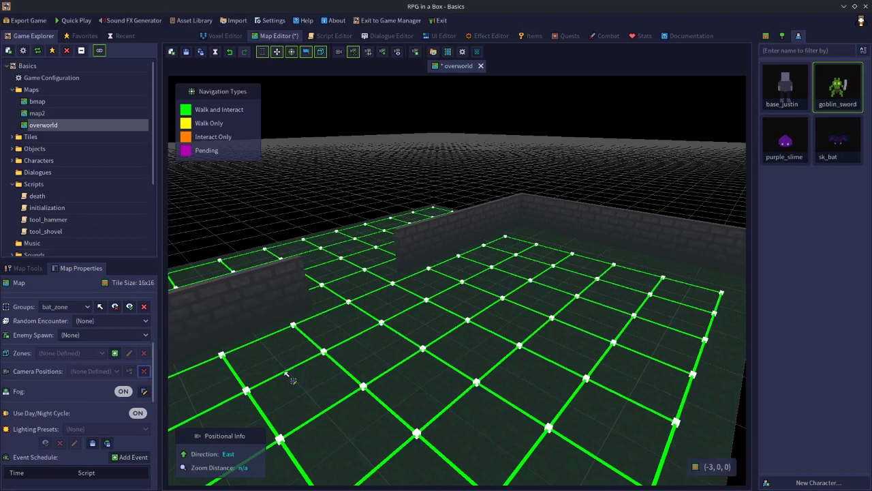
- In the map's fog settings, set the fog color to bright green 31dd64
left_click(144, 391)
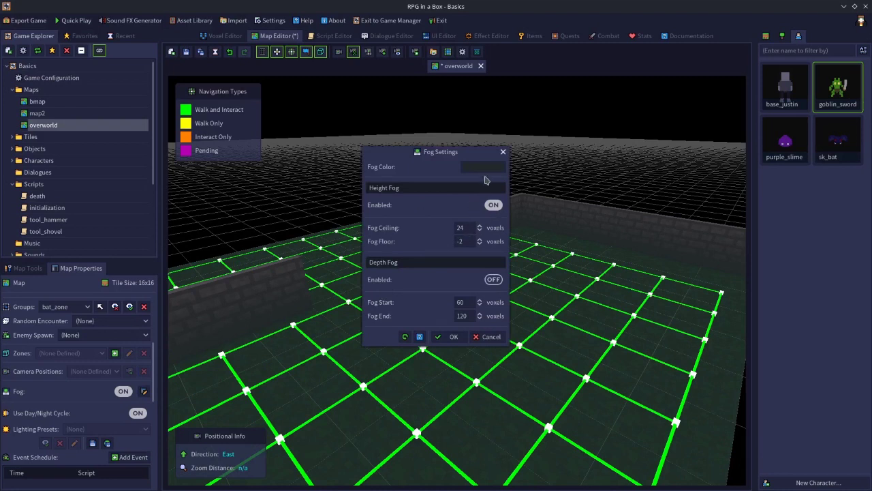
left_click(483, 168)
left_click_drag(416, 114, 424, 51)
mouse_move(457, 83)
left_mouse_down()
mouse_move(457, 72)
mouse_move(456, 80)
left_mouse_up()
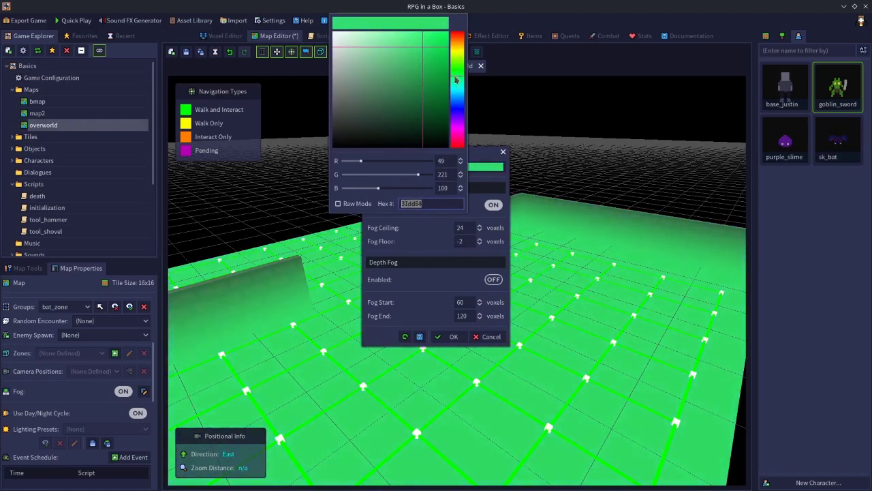
left_click(476, 161)
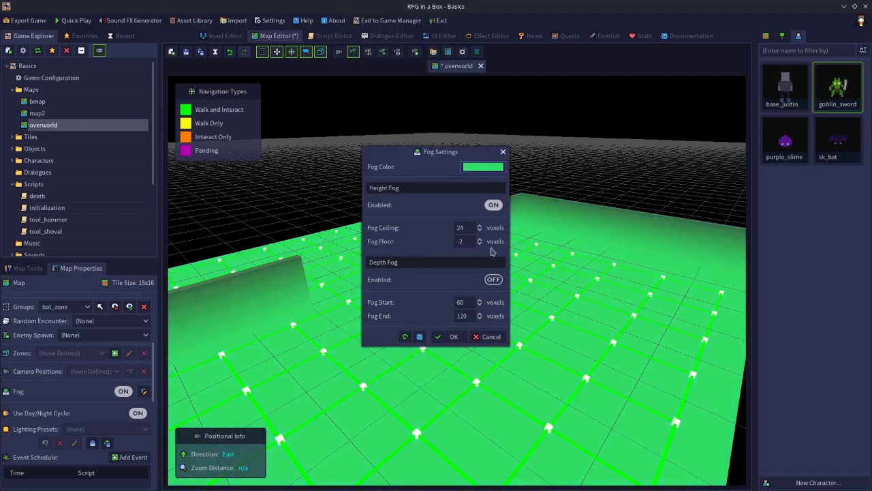
- Disable height fog, enable depth fog, change the fog color to black 000000, and apply the fog settings
left_click(495, 206)
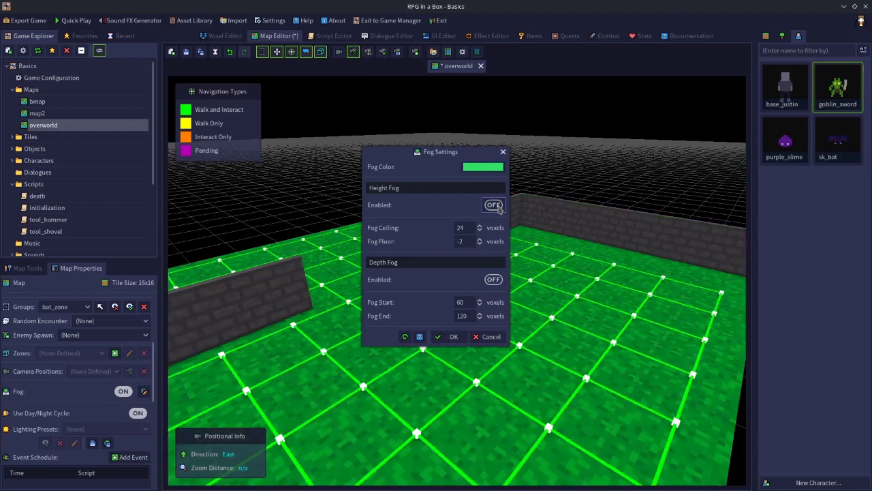
left_click(494, 280)
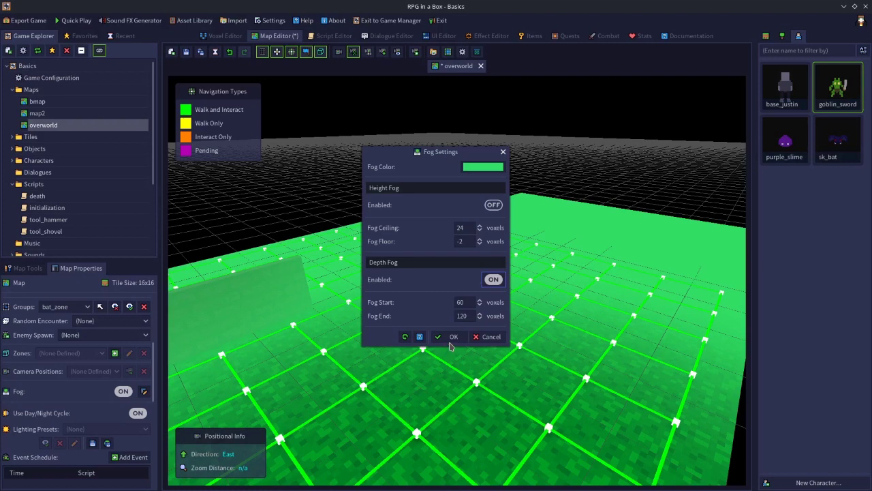
left_click(486, 169)
left_click_drag(382, 141, 317, 163)
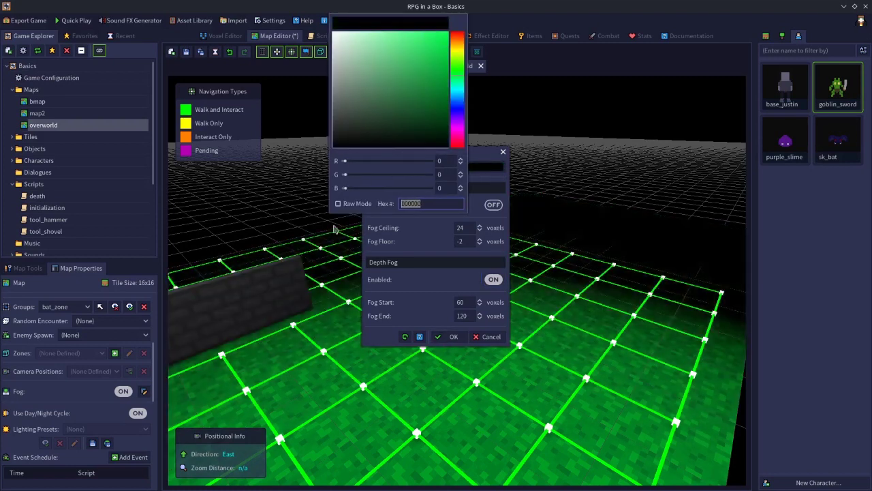
left_click(453, 336)
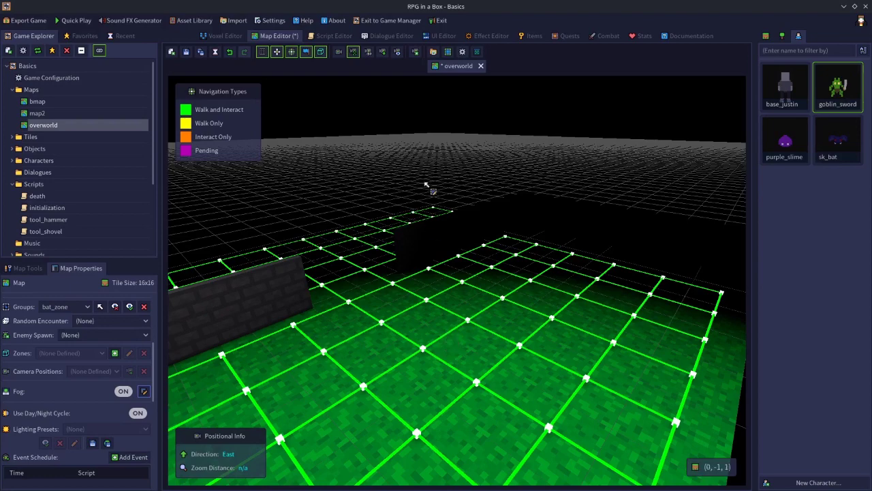
- Examine the black depth fog on the walls and floor from near and far and from different angles
right_click_drag(412, 238, 444, 281)
scroll(444, 282, "up", 2)
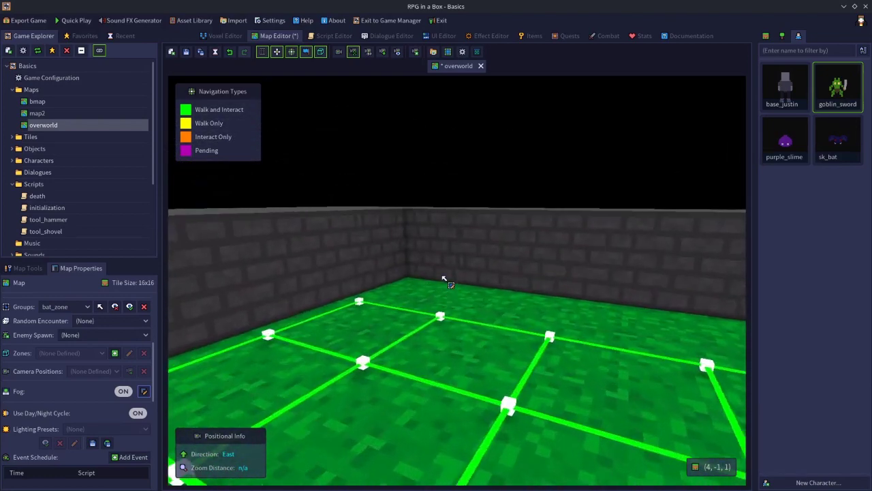
scroll(444, 282, "down", 5)
scroll(444, 280, "up", 2)
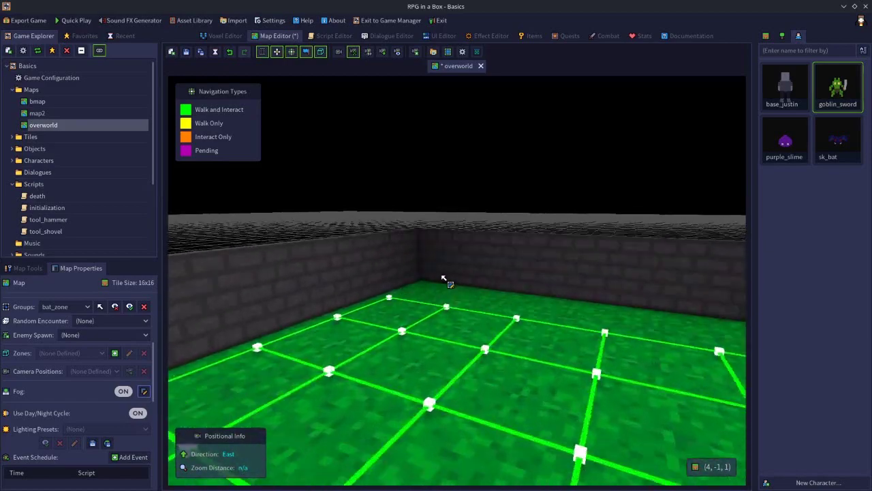
scroll(445, 279, "down", 4)
right_click_drag(381, 281, 452, 271)
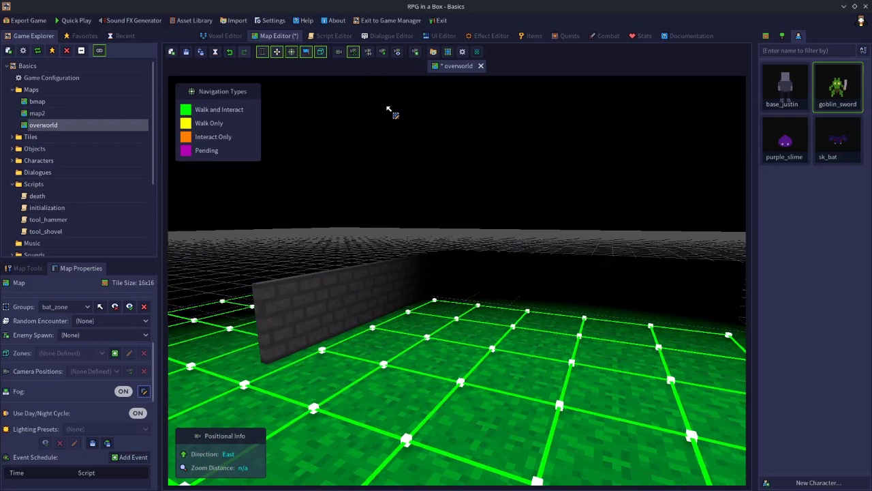
right_click_drag(471, 251, 399, 190)
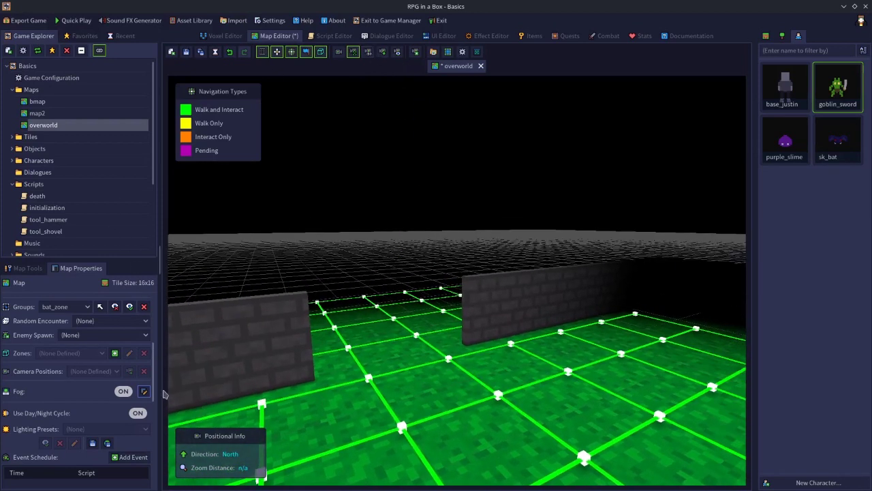
- Switch the fog from depth fog back to height fog and set its color to bright green 05f04a
left_click(143, 391)
left_click(494, 282)
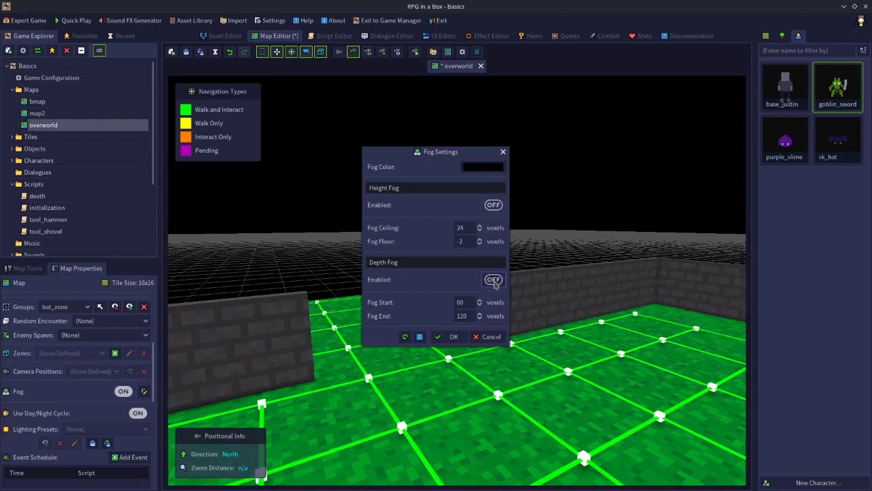
left_click(492, 205)
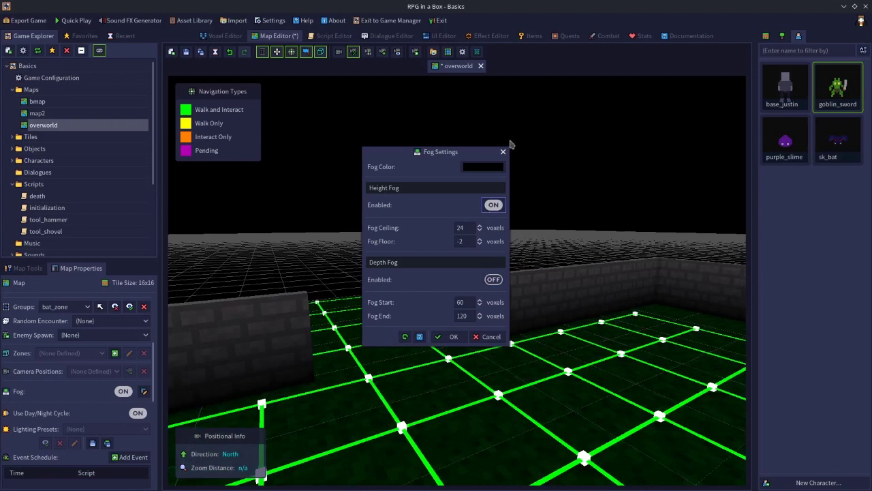
left_click(482, 168)
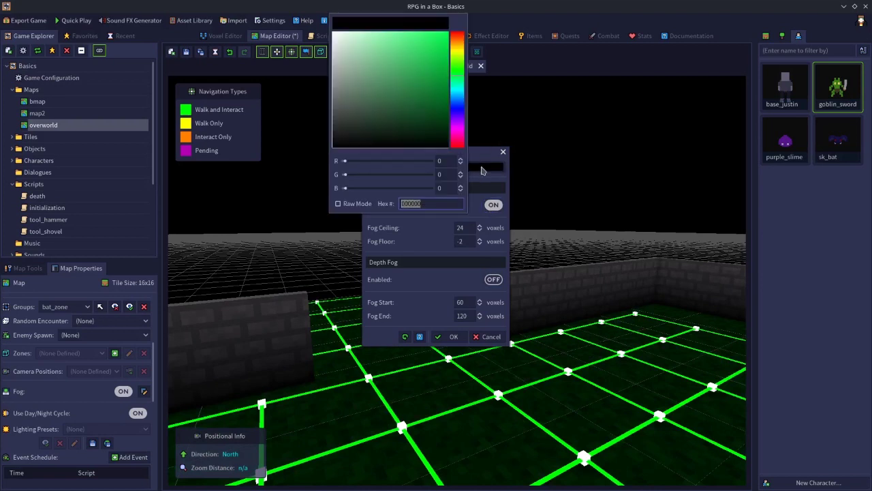
left_click(447, 69)
left_click(481, 146)
- Set the height fog's ceiling to 3 voxels and its floor to -1 voxels, and apply the settings
left_click(466, 229)
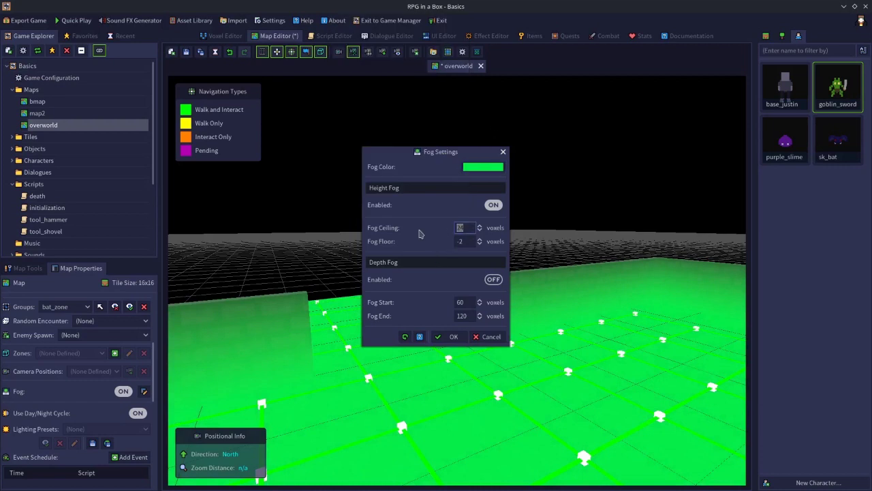
type("3")
key("Return")
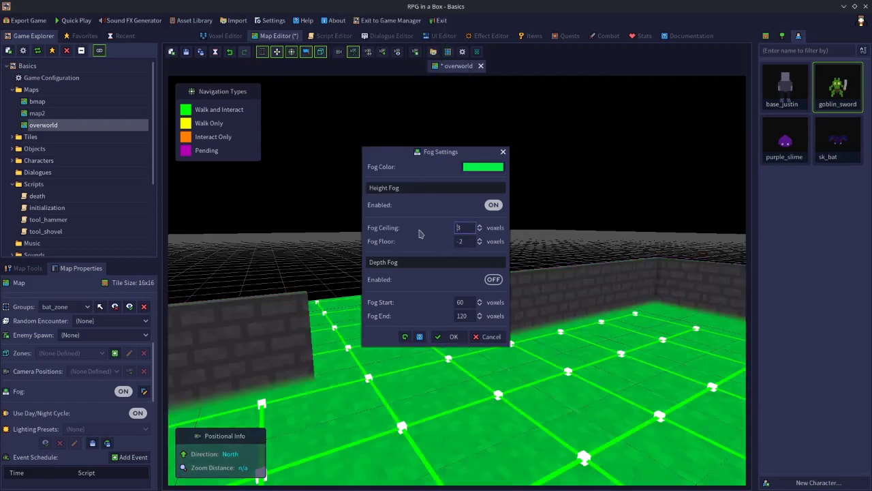
left_click(466, 242)
type("-1")
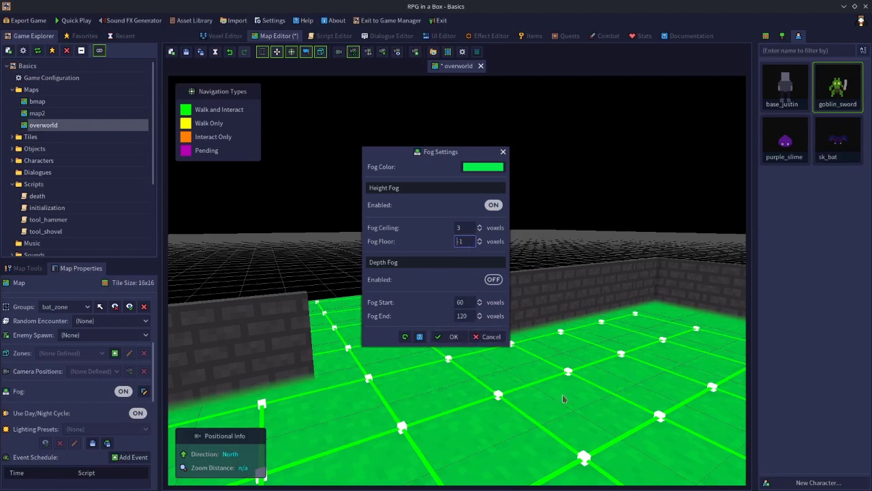
left_click(456, 339)
- Change the fog color to magenta, apply it, and turn the overworld map's fog off
middle_click_drag(465, 373, 502, 370)
left_click(144, 392)
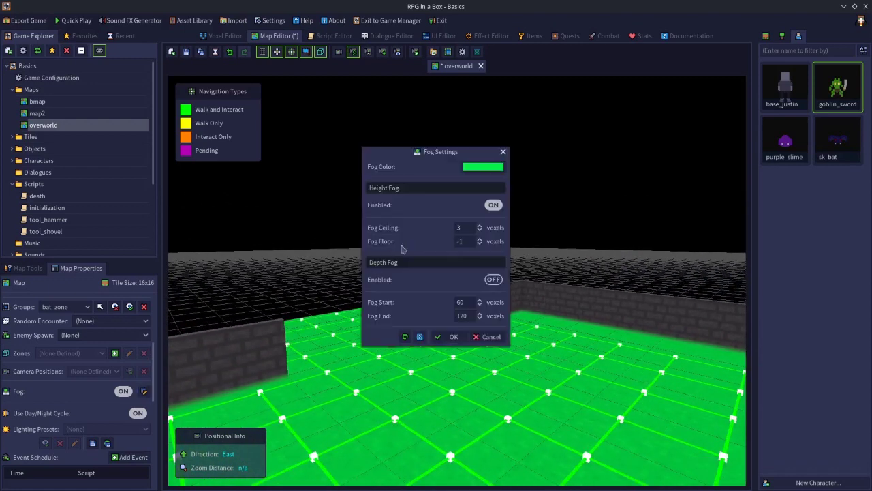
left_click(481, 170)
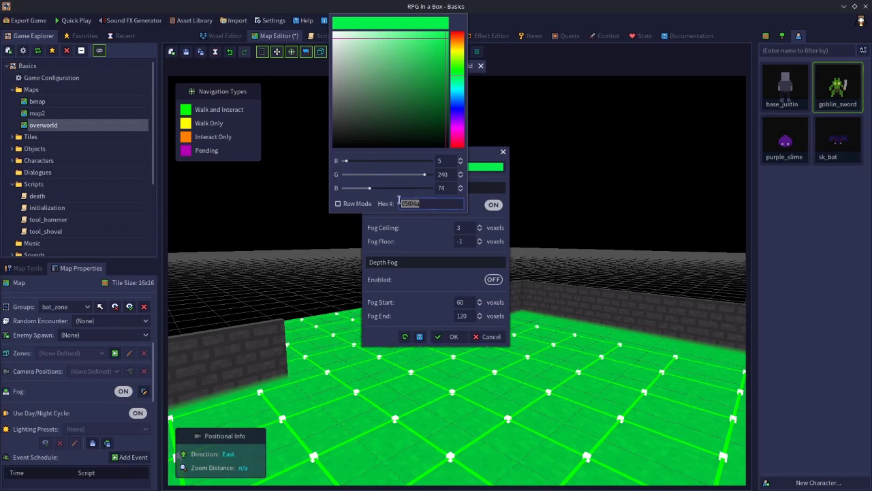
left_click(459, 132)
left_click(555, 201)
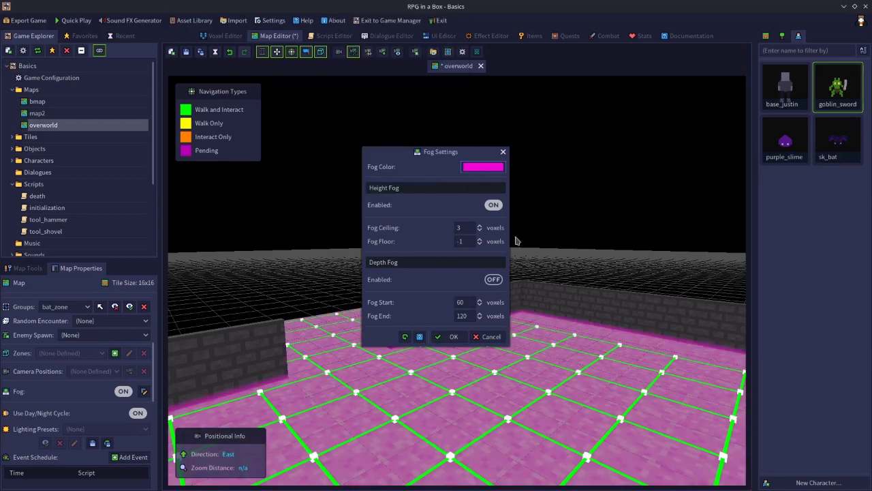
left_click(453, 337)
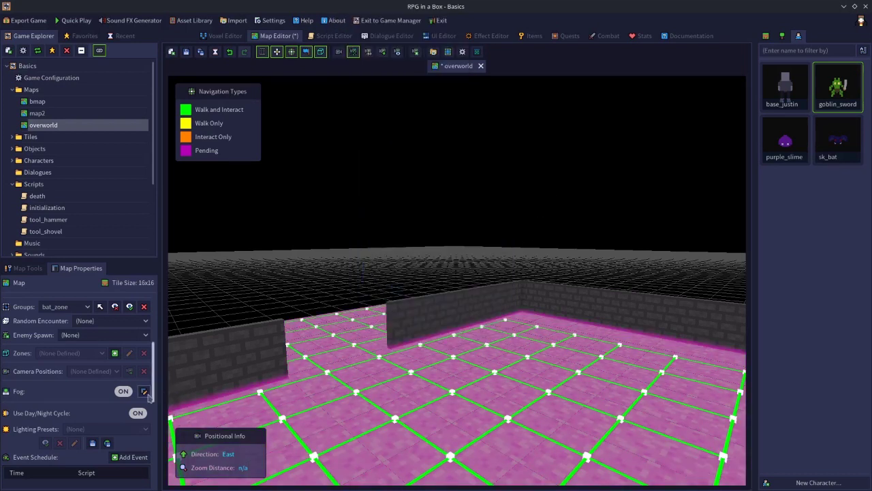
left_click(120, 393)
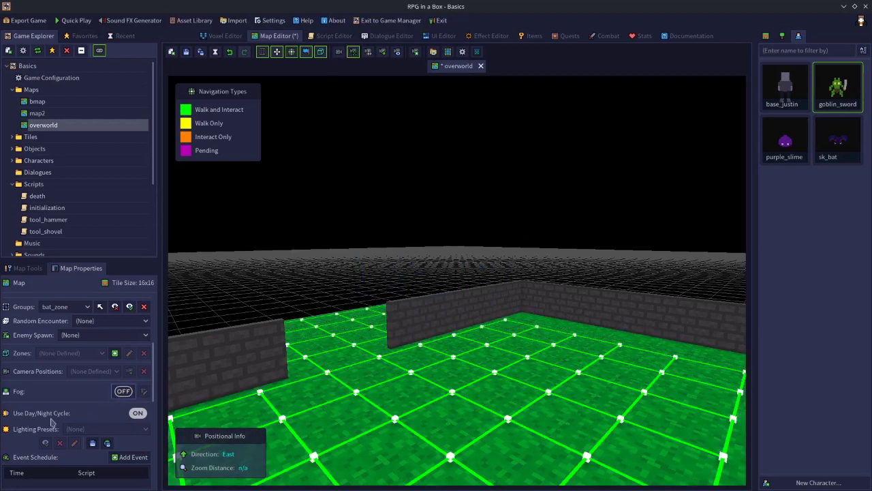
scroll(155, 388, "down", 2)
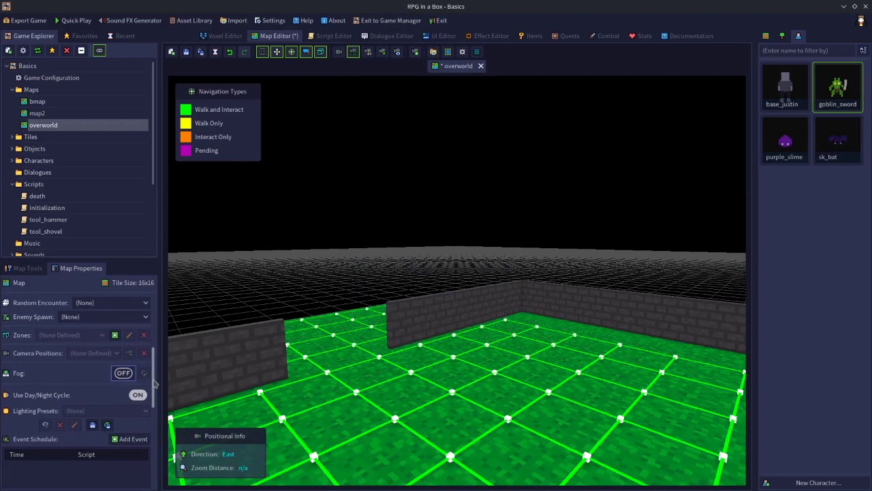
- Check the cycle duration and the day and night lighting presets in the game configuration's gameplay settings, and close it without saving
left_click_drag(155, 388, 155, 402)
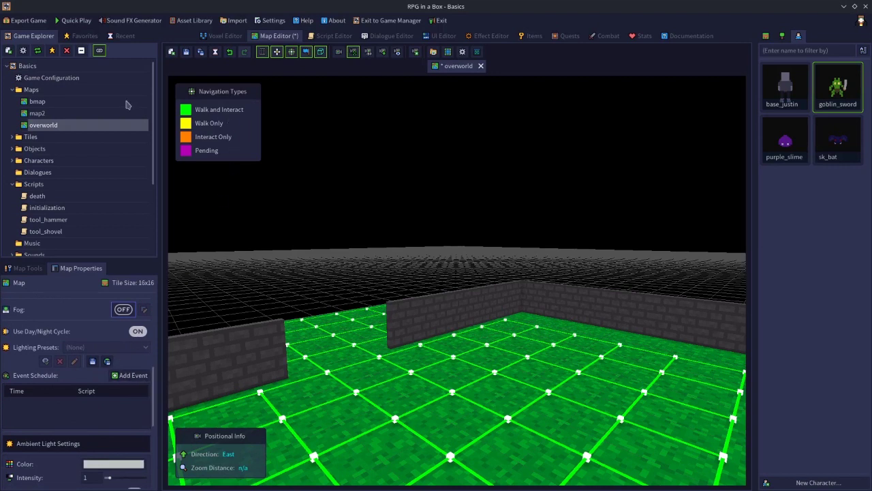
double_click(71, 80)
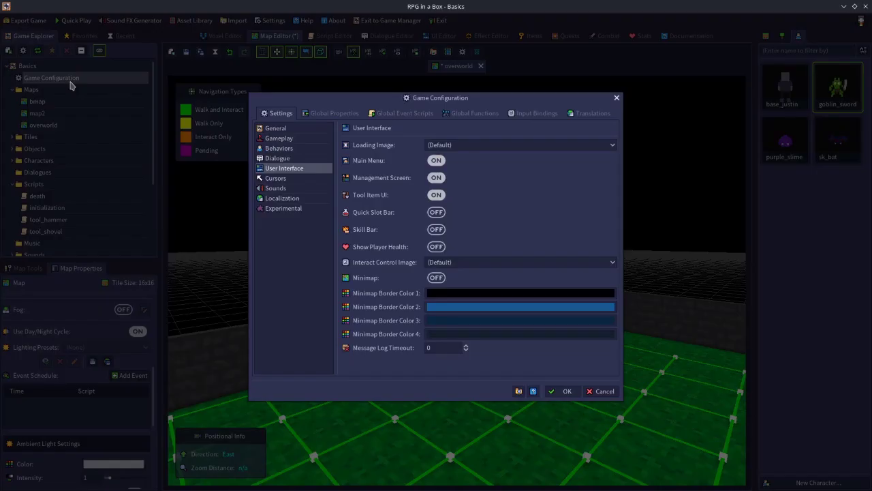
left_click(289, 139)
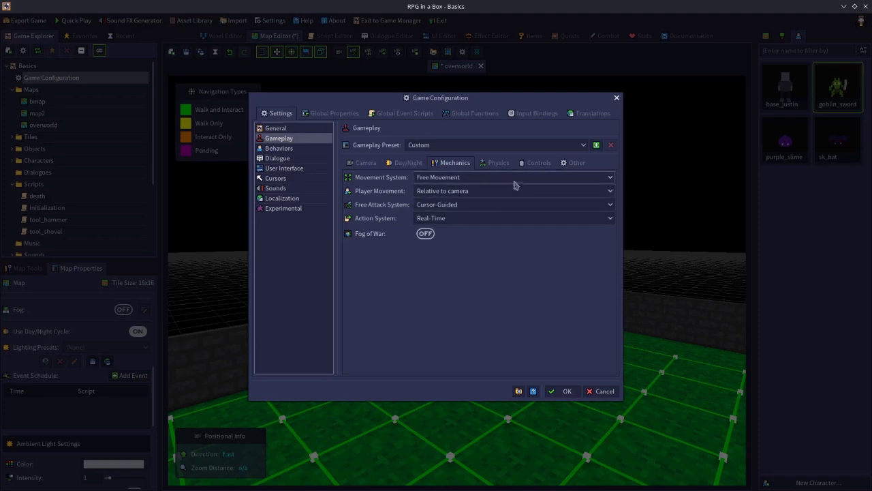
left_click(401, 164)
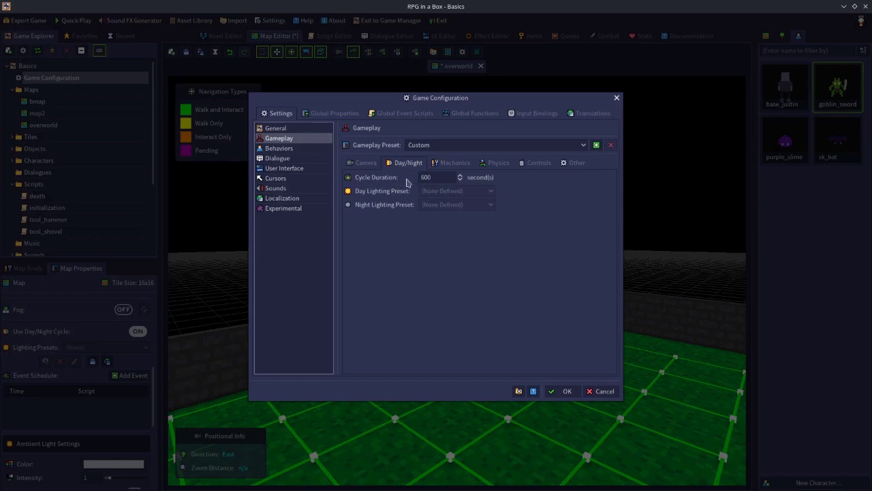
double_click(436, 178)
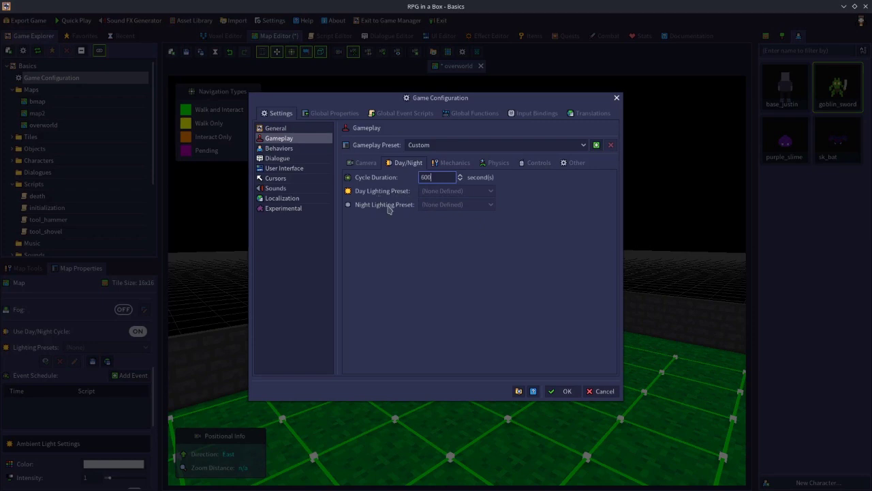
left_click(601, 391)
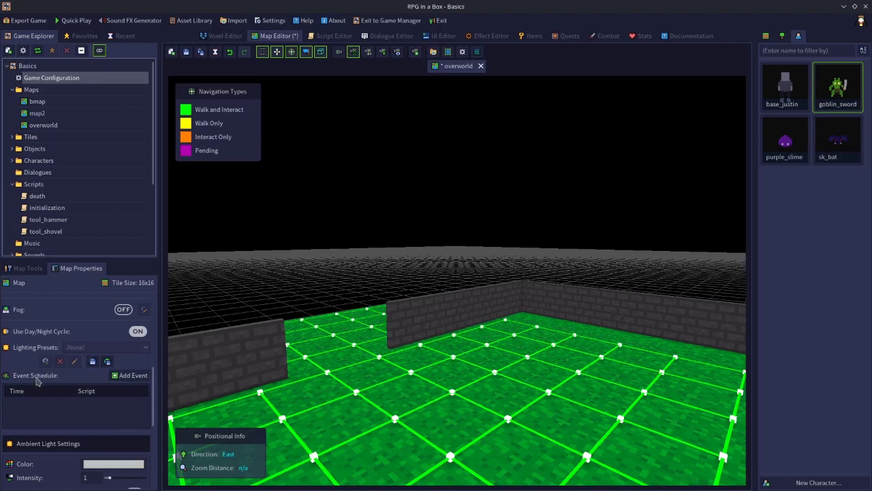
- Add an event to the overworld map's event schedule, check the day/night cycle duration, and set the event's time to 300
left_click(124, 379)
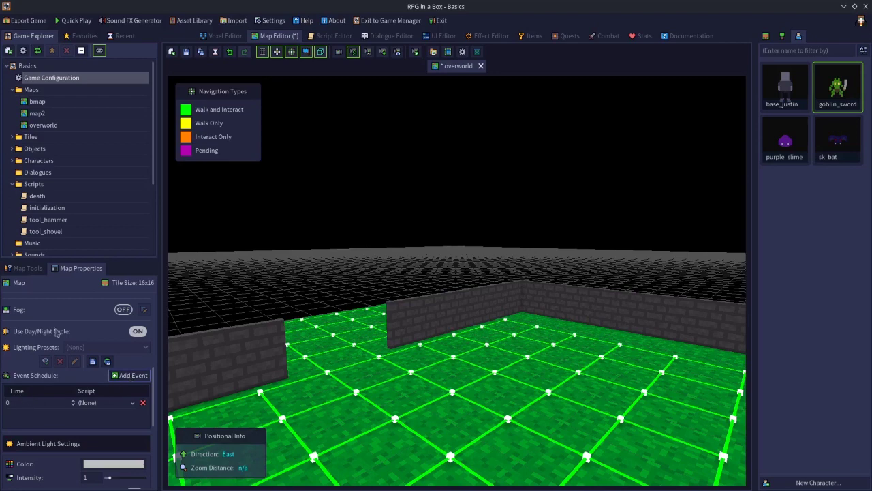
double_click(62, 80)
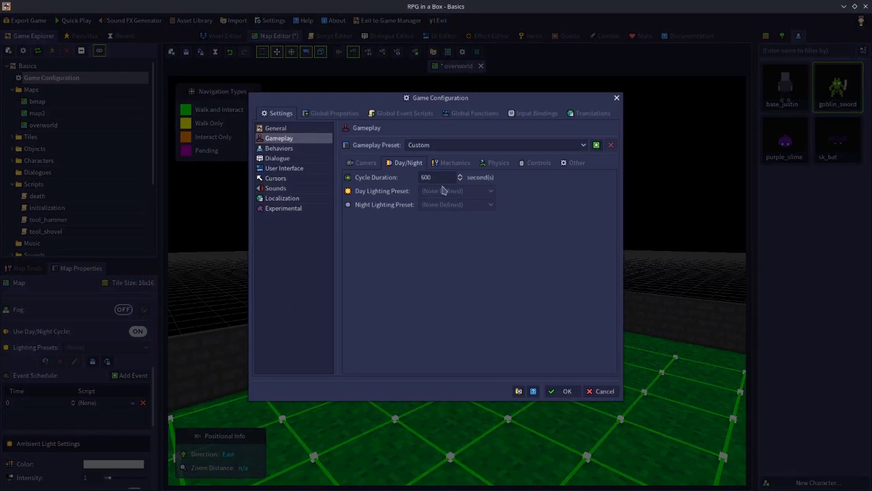
left_click(601, 391)
left_click(30, 403)
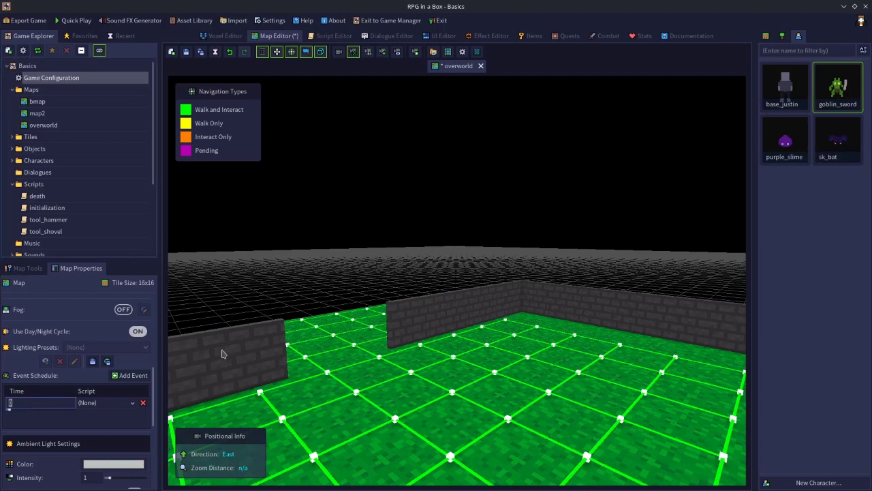
key("Return")
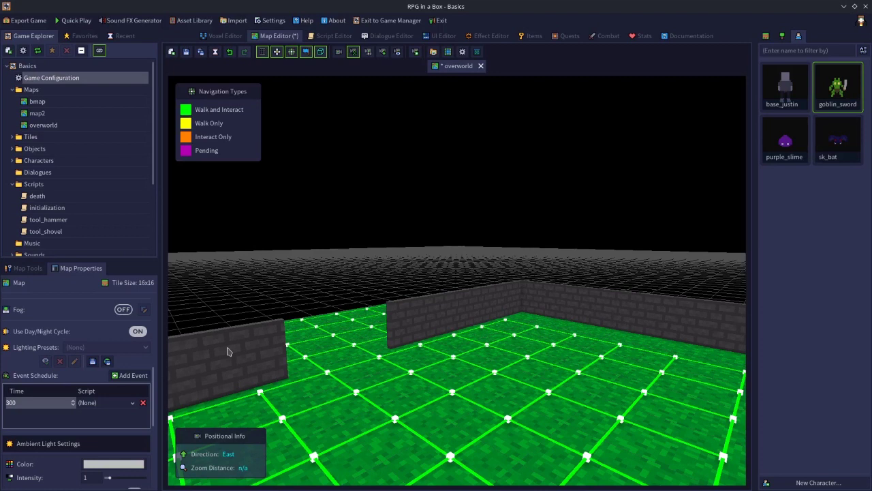
- View the scripts available for the scheduled event without choosing one, recheck the day/night settings, and delete the event
left_click(111, 405)
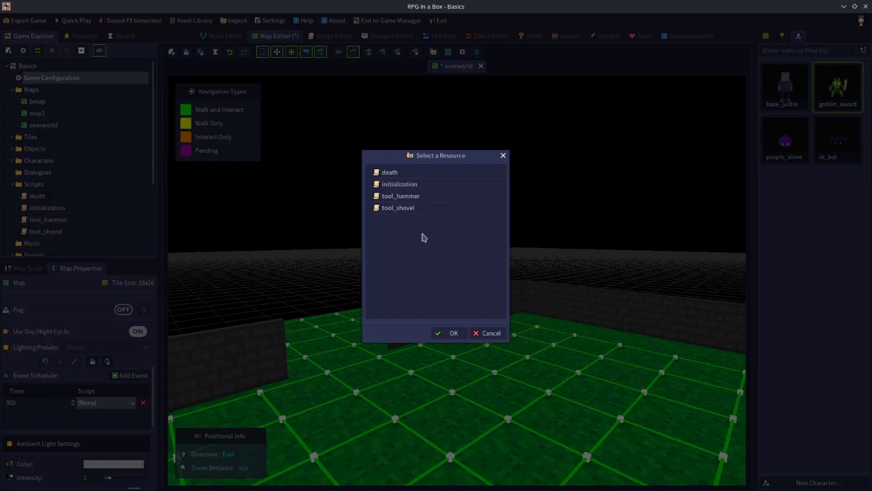
left_click(490, 337)
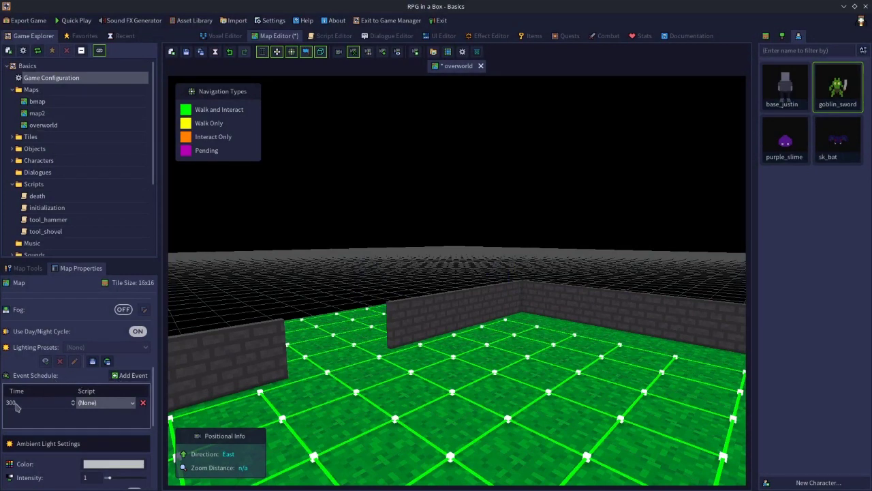
double_click(60, 77)
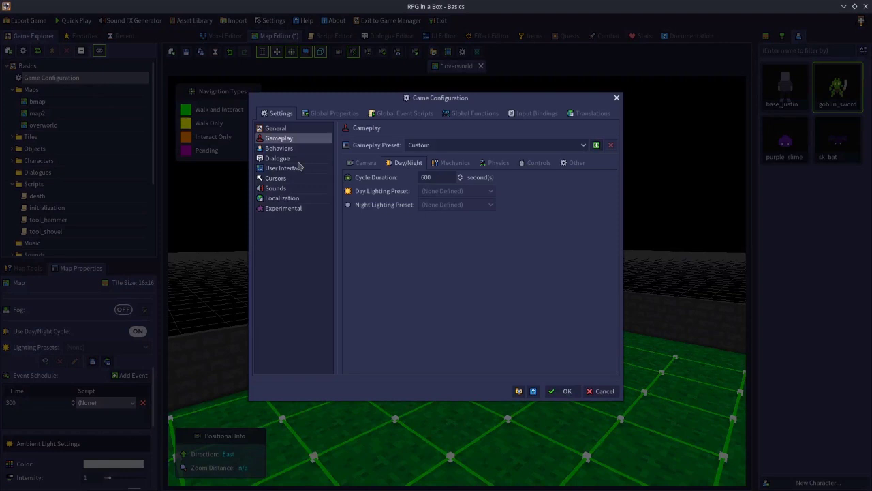
left_click(601, 391)
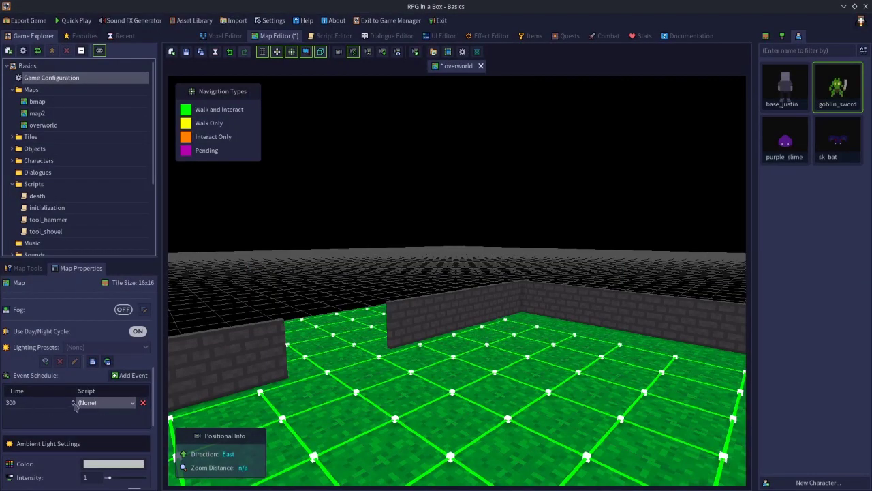
left_click(143, 402)
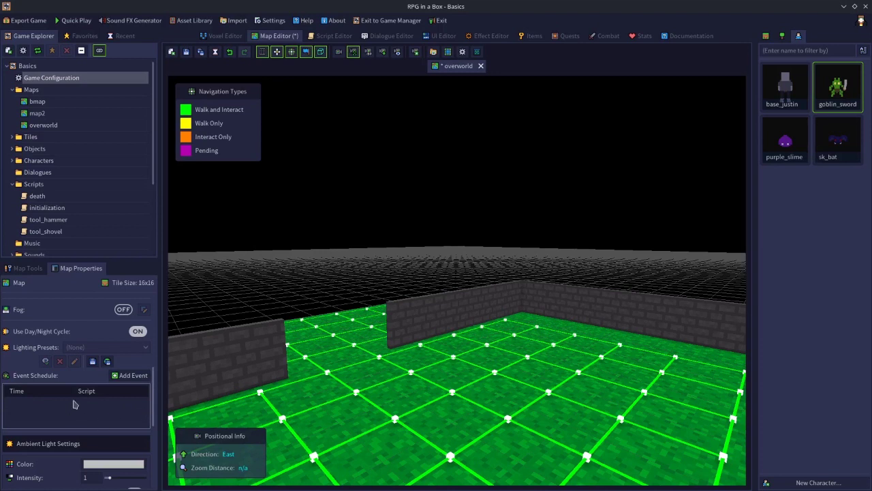
- Set the map's ambient light color to red and its intensity to about 2.29
scroll(154, 423, "down", 3)
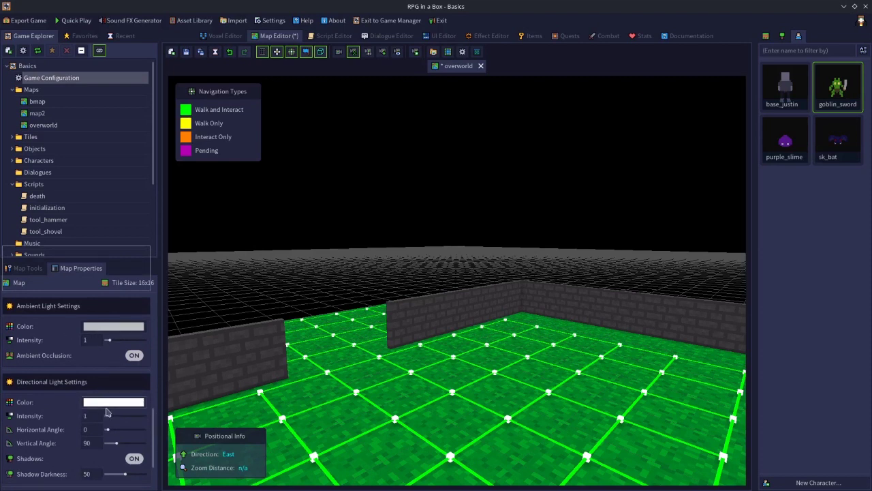
left_click(119, 328)
left_click_drag(111, 189, 114, 152)
left_click(292, 202)
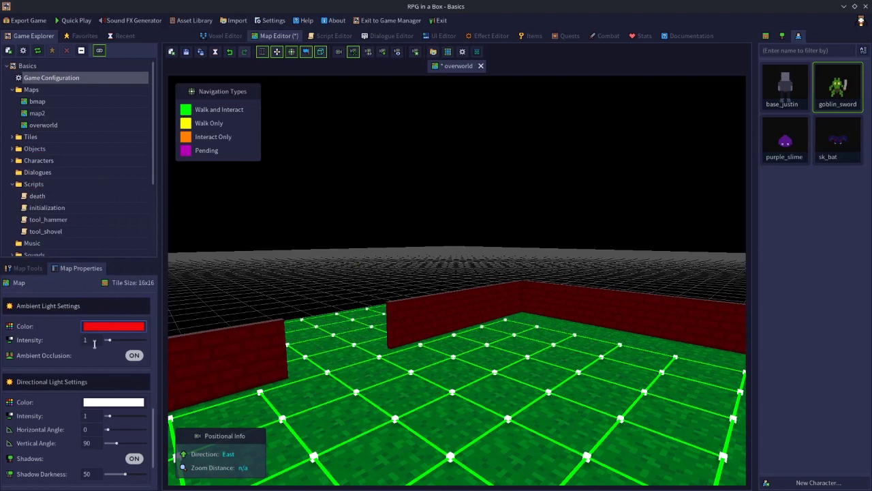
left_click_drag(108, 340, 113, 349)
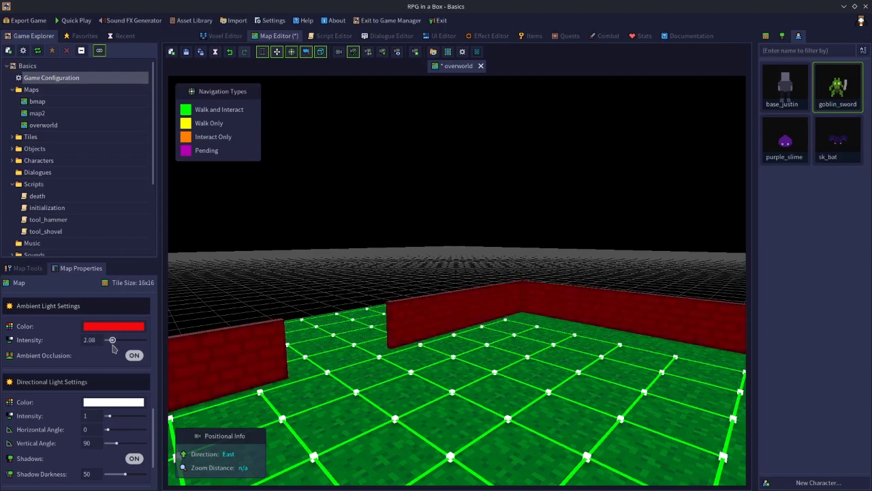
- Set the directional light color to red with an intensity of 14.34, and raise the ambient light intensity to 7.27
left_click(105, 405)
left_click_drag(120, 279, 121, 236)
left_click(253, 244)
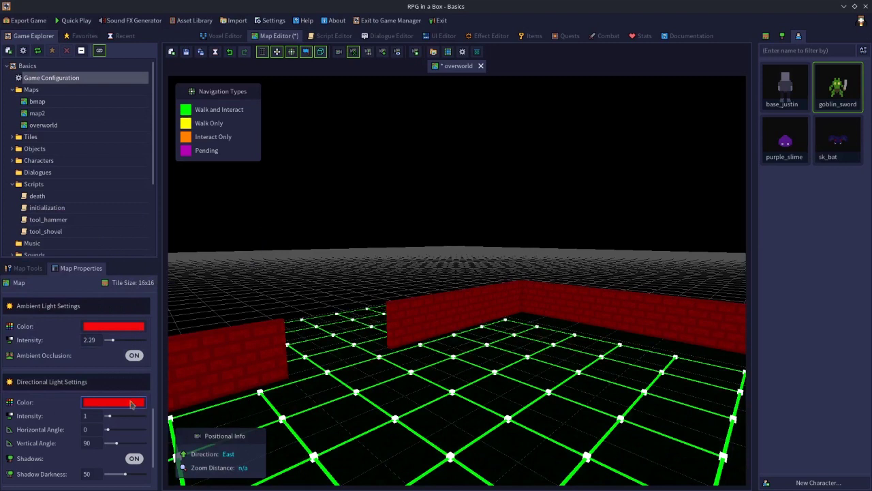
left_click_drag(108, 416, 139, 416)
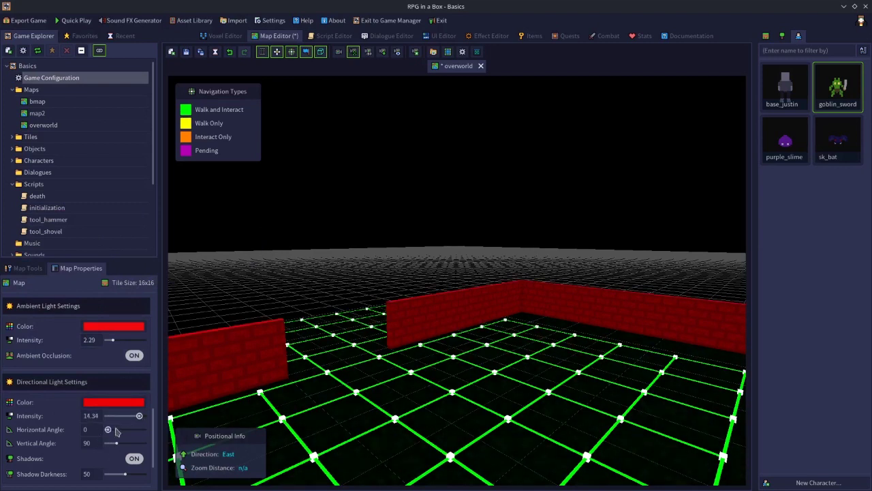
left_click_drag(111, 339, 123, 347)
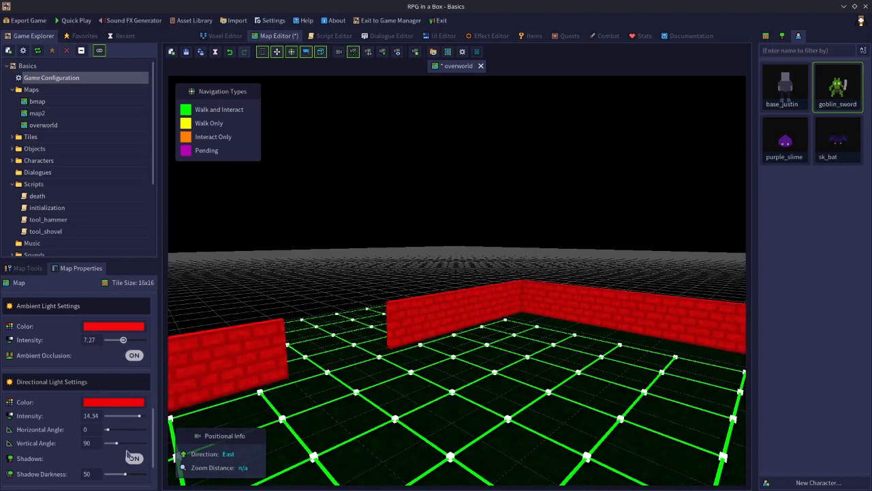
- Set the directional light's horizontal angle to 164, vertical angle to 107 and shadow darkness to 89, keeping shadows on
mouse_move(107, 434)
left_mouse_down()
mouse_move(124, 433)
mouse_move(118, 446)
left_mouse_up()
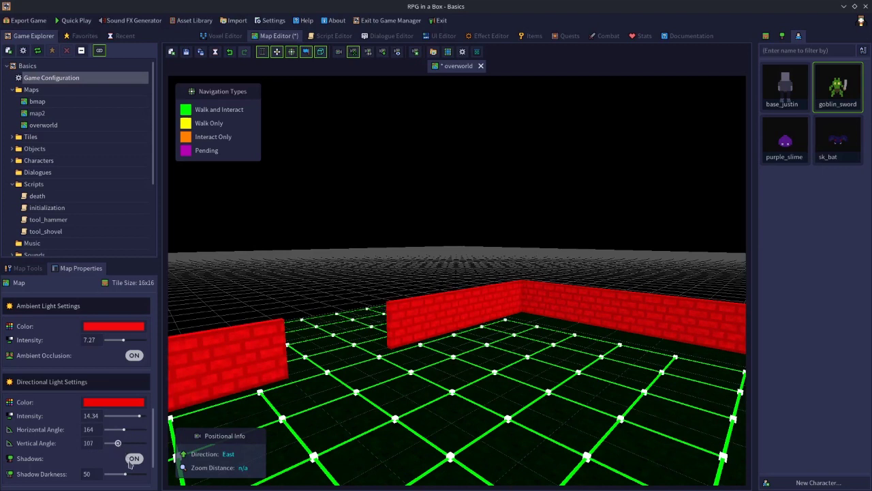
left_click(135, 459)
left_click(137, 461)
left_click_drag(125, 474, 139, 474)
- Turn on global illumination for the map and save the current lighting settings as a global preset named red_sky
left_click_drag(155, 435, 153, 456)
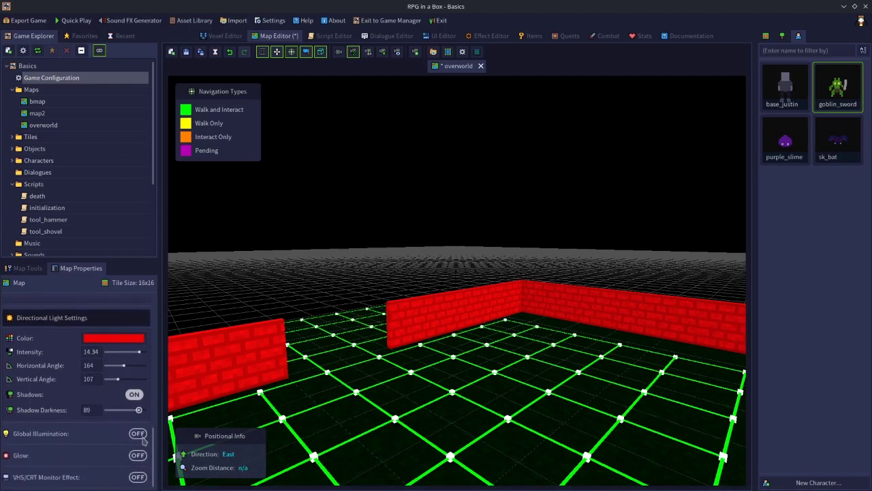
left_click(139, 434)
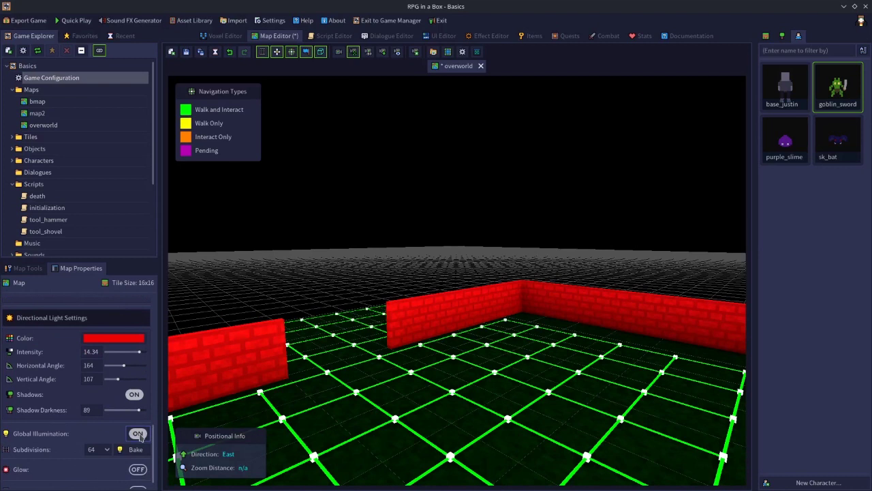
left_click_drag(154, 446, 155, 378)
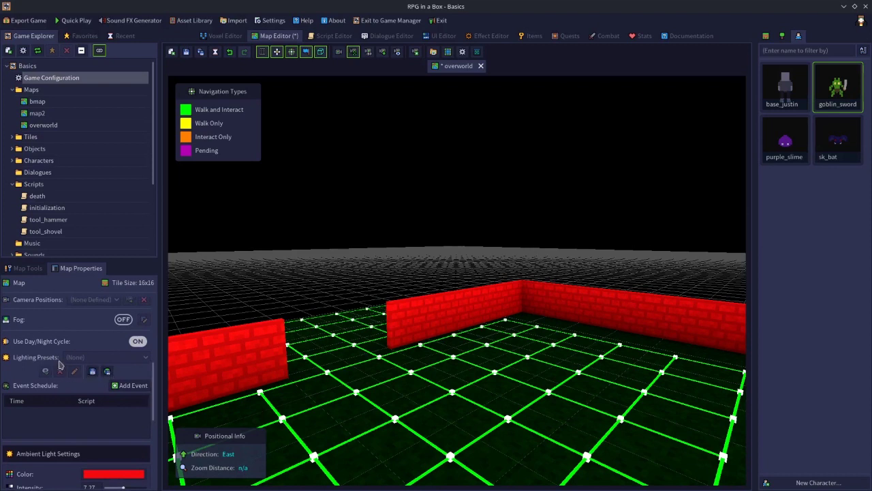
left_click(107, 372)
type("red_sky")
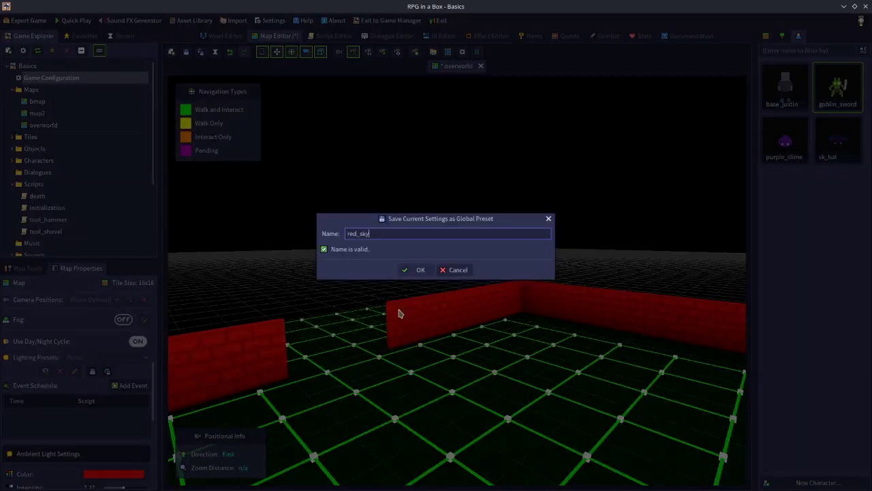
key("Return")
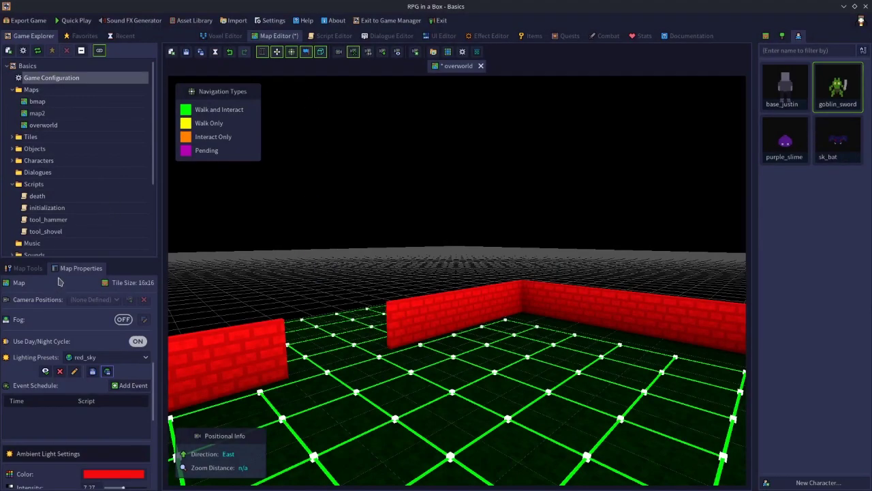
- Try red_sky as the day lighting preset in the game configuration's day/night settings, and discard the change
double_click(67, 81)
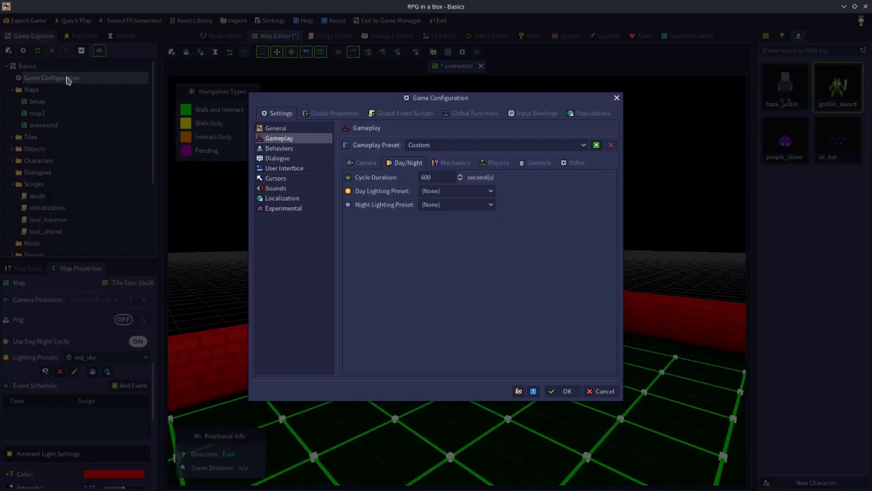
left_click(435, 192)
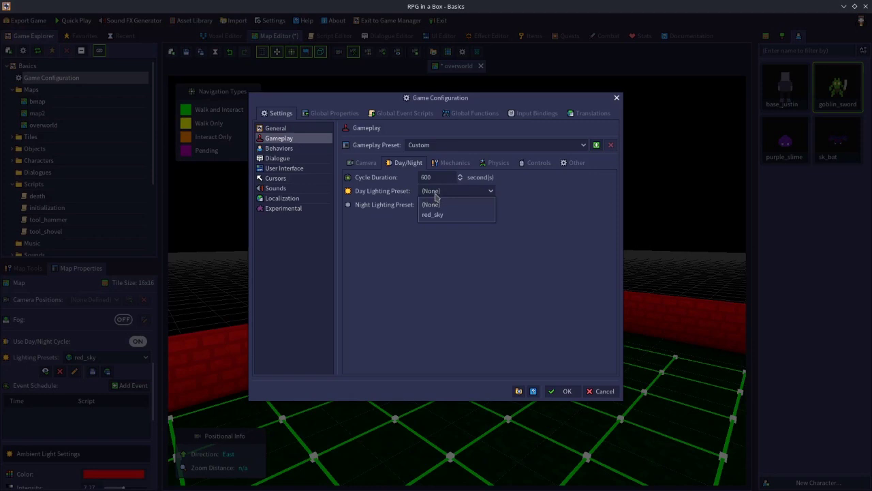
left_click(438, 217)
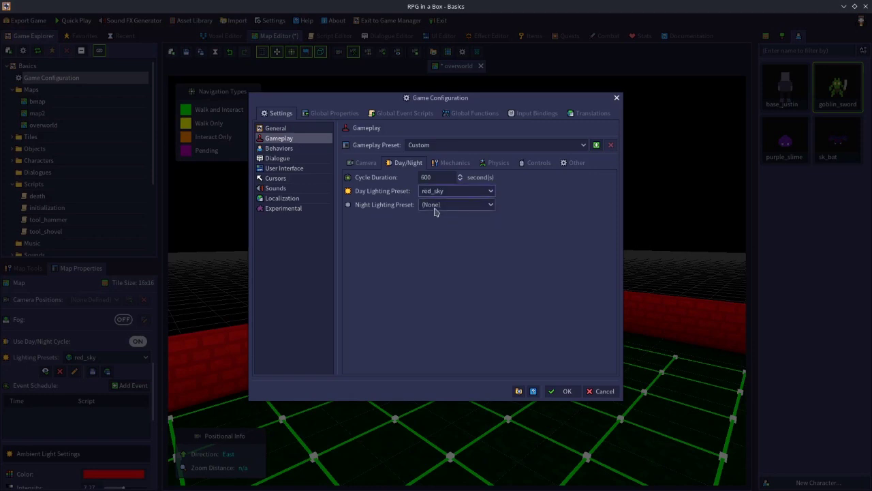
left_click(593, 391)
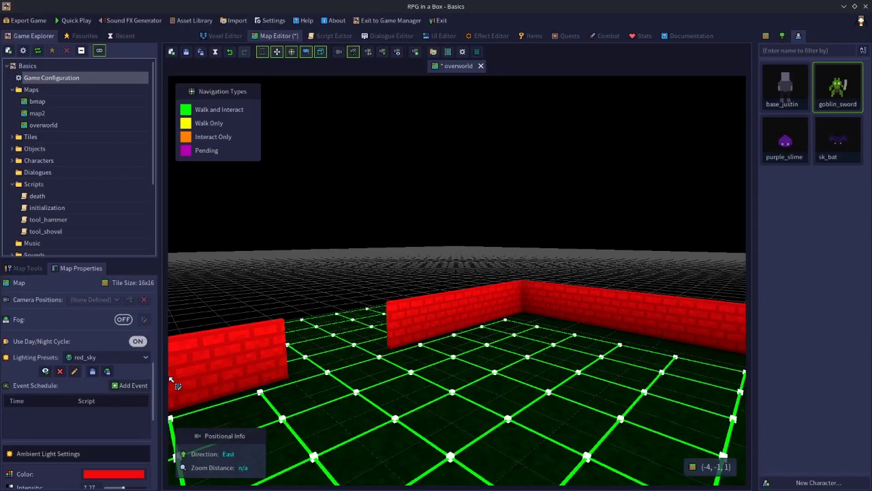
- Try green lighting on the map: set the ambient light color to 3bf30b and the directional light color to 54eb03
mouse_move(155, 375)
left_mouse_down()
mouse_move(150, 454)
mouse_move(164, 379)
mouse_move(155, 410)
mouse_move(156, 375)
mouse_move(162, 451)
mouse_move(156, 375)
left_mouse_up()
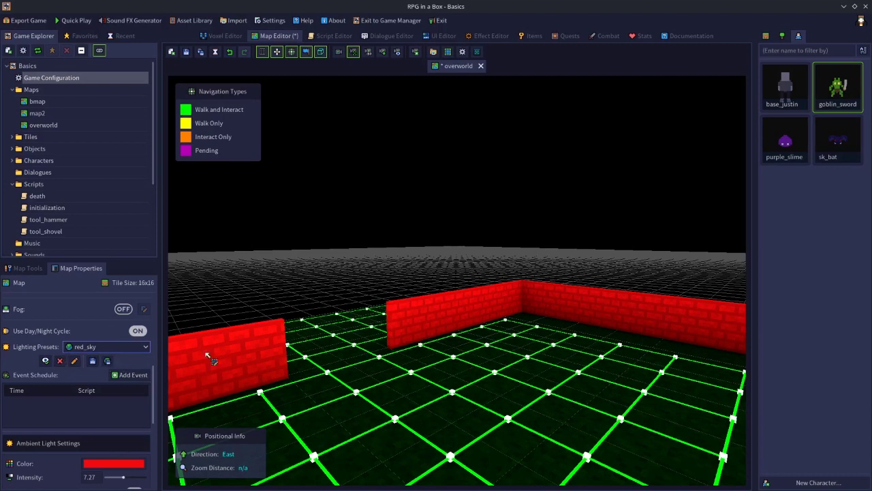
left_click_drag(154, 397, 154, 421)
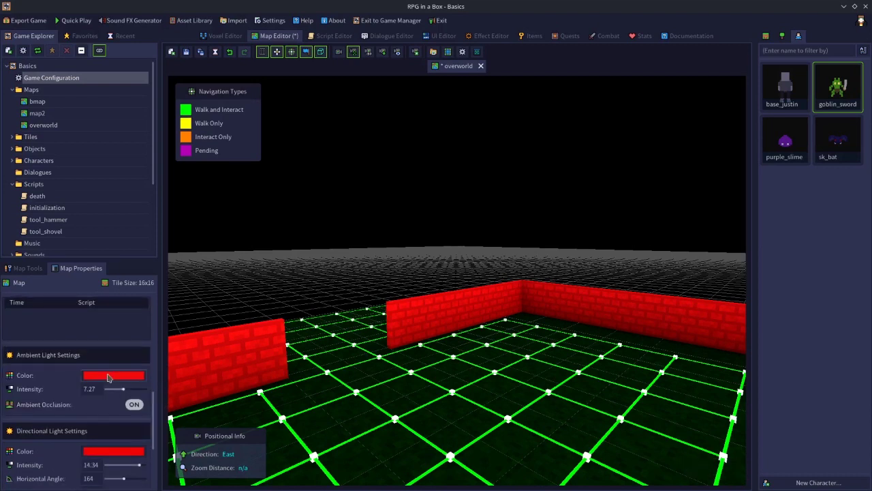
left_click(114, 375)
left_click(126, 233)
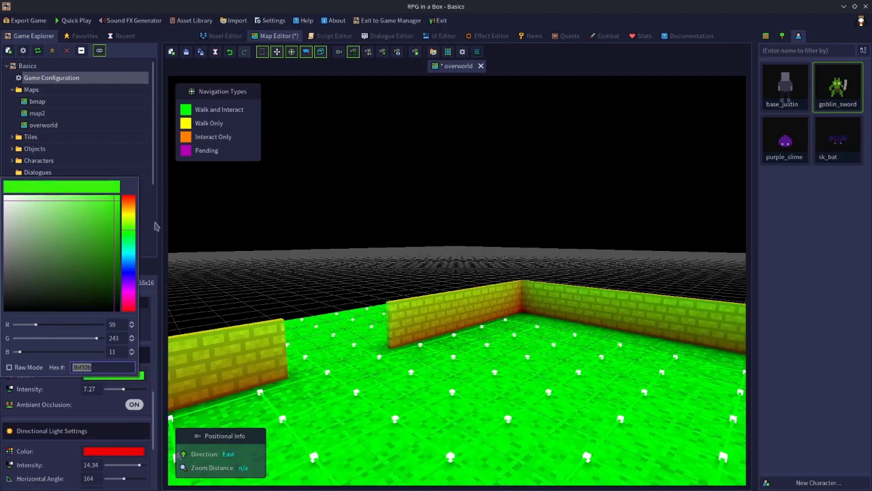
left_click(280, 190)
left_click(101, 454)
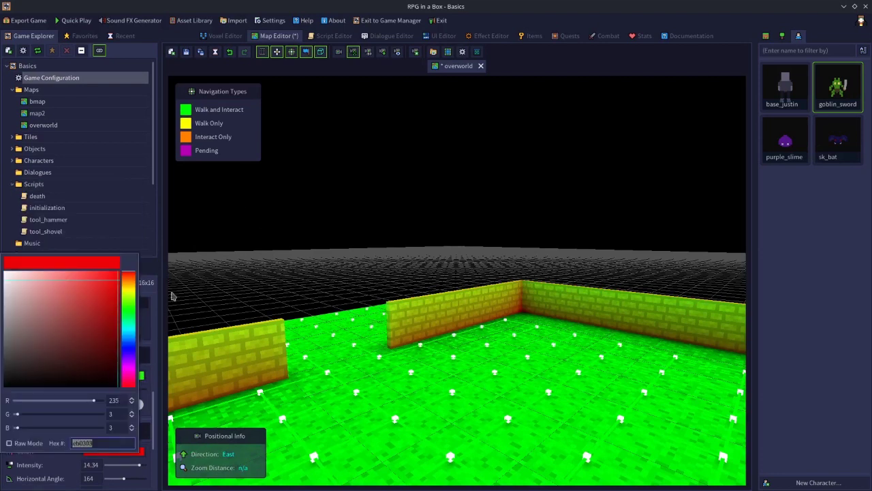
left_click(129, 307)
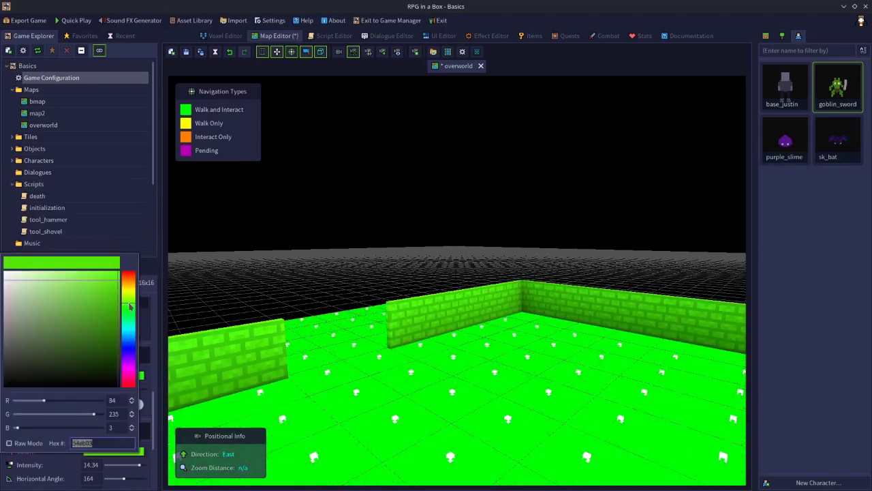
left_click(250, 229)
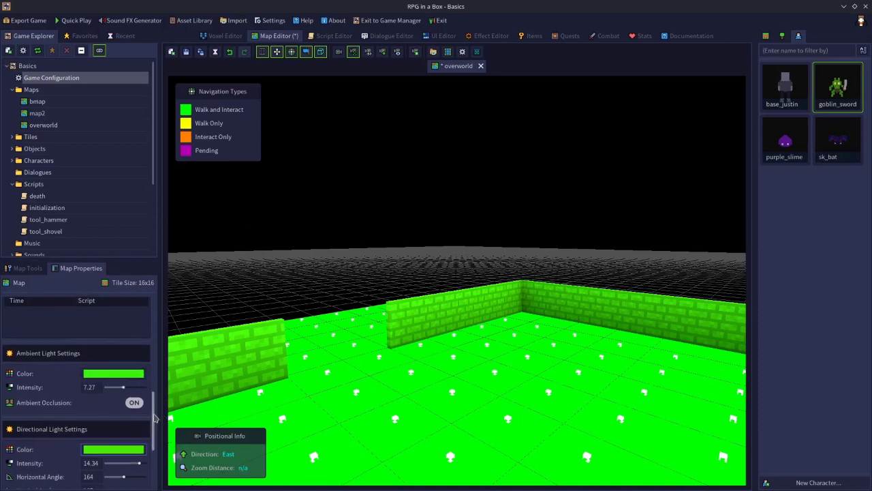
- Apply the red_sky lighting preset to the map and turn on the glow effect
left_click_drag(154, 417, 154, 382)
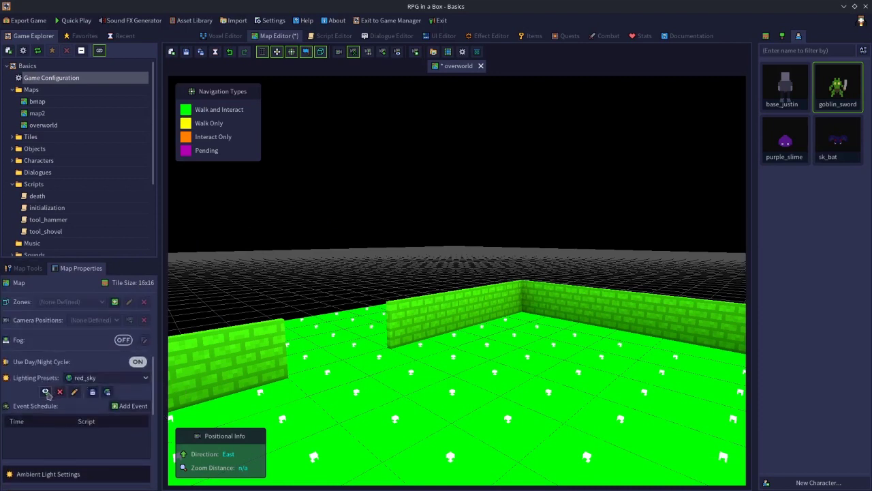
left_click(46, 392)
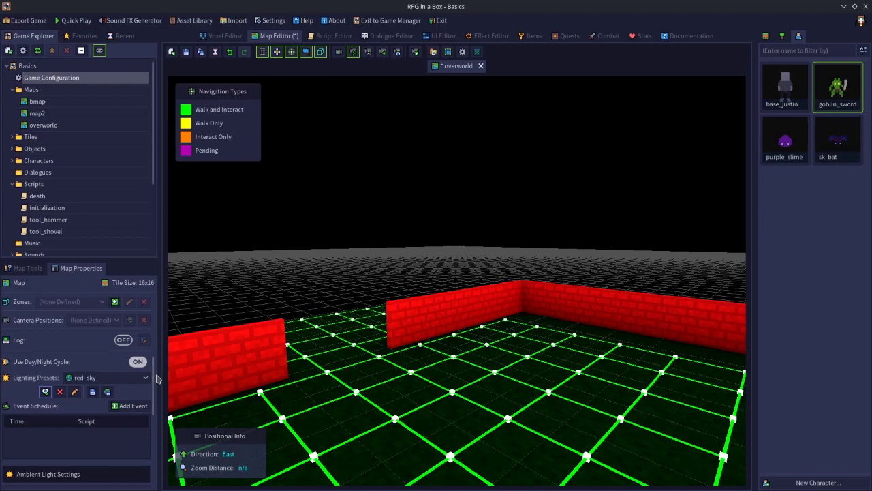
left_click_drag(157, 378, 153, 460)
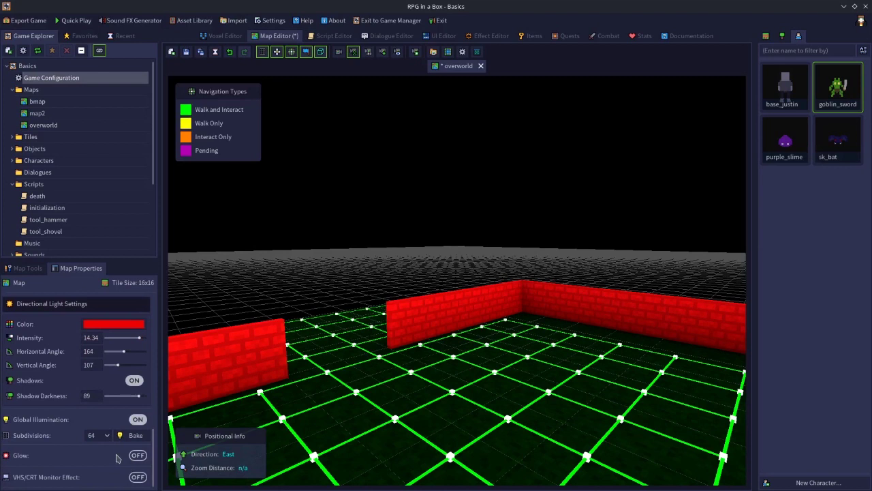
left_click(137, 455)
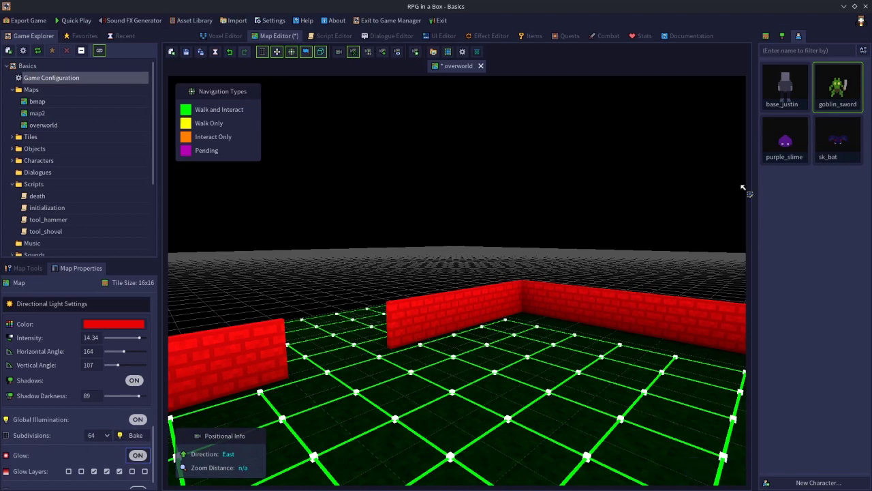
- Open the goblin_sword character, sample its yellow eye color f7e26b, add it as an emissive color and save the model
left_click(843, 99)
double_click(843, 99)
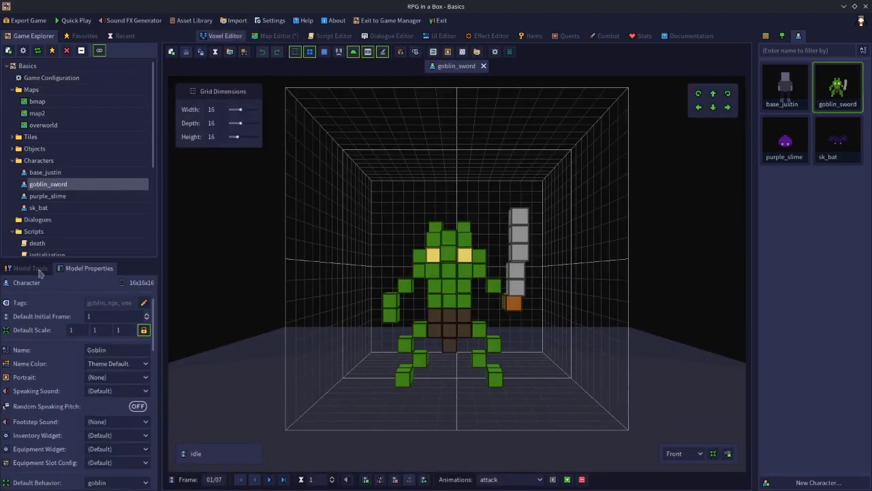
left_click(34, 268)
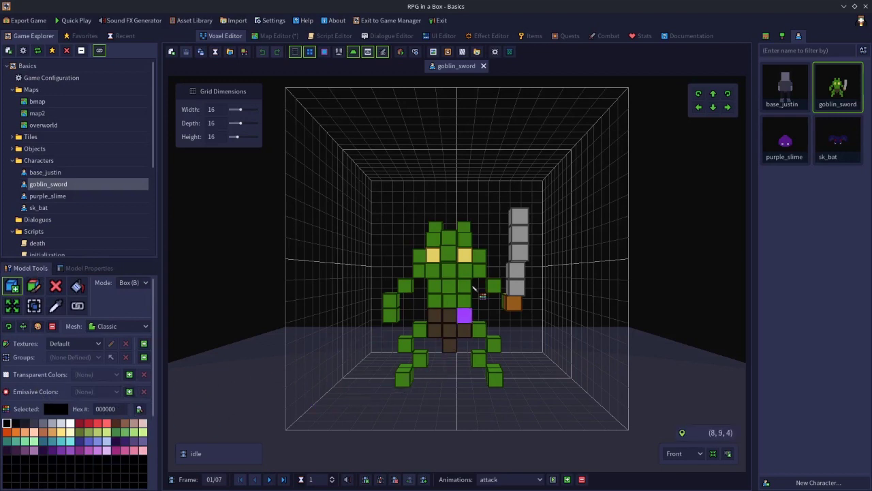
middle_click(466, 257)
left_click(129, 391)
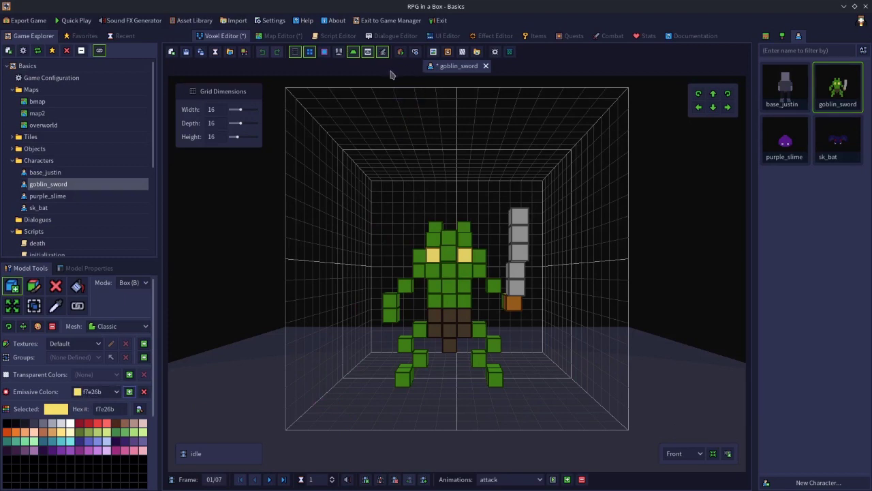
left_click(185, 52)
- Preview the goblin_sword model from an angle to check its emissive eyes, and return to editing
key("p")
right_click_drag(426, 192, 433, 301)
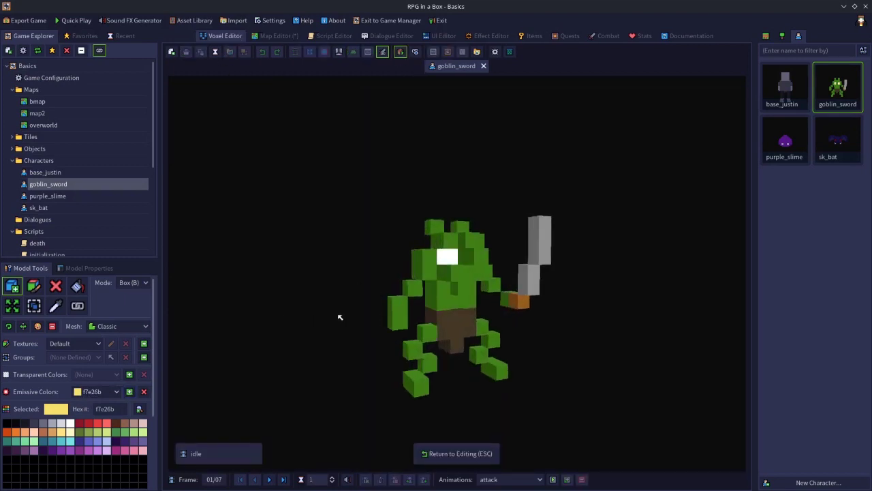
left_click(434, 453)
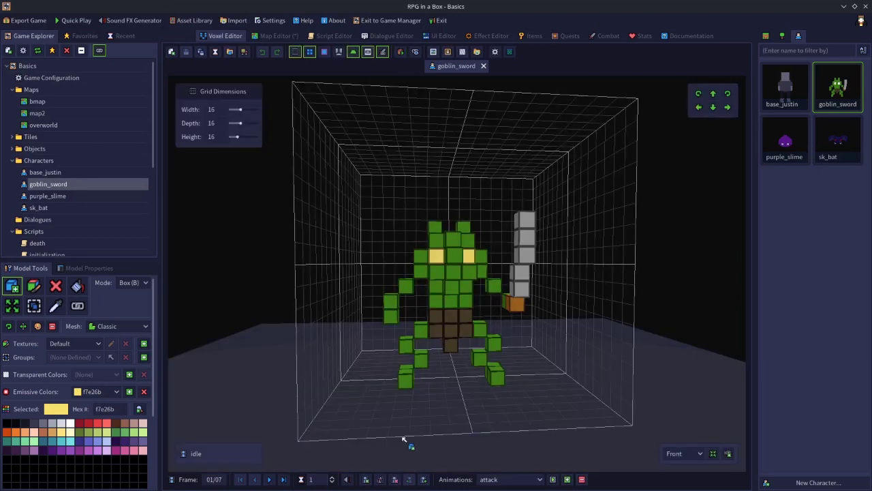
- Repaint the goblin's eyes in the darker yellow bda939, add that color as emissive and preview the model
left_click(57, 409)
mouse_move(138, 314)
left_mouse_down()
mouse_move(139, 327)
mouse_move(145, 322)
left_mouse_up()
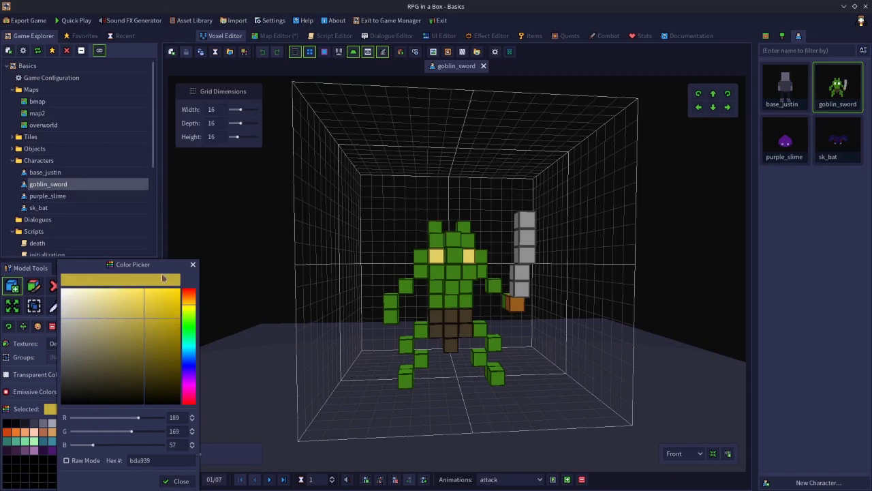
left_click(180, 219)
left_click(33, 286)
left_click(436, 259)
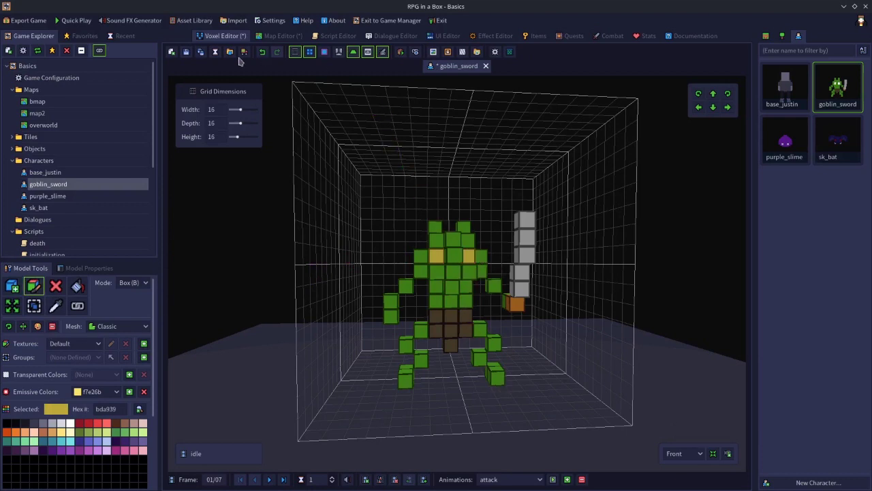
left_click(128, 391)
left_click(401, 53)
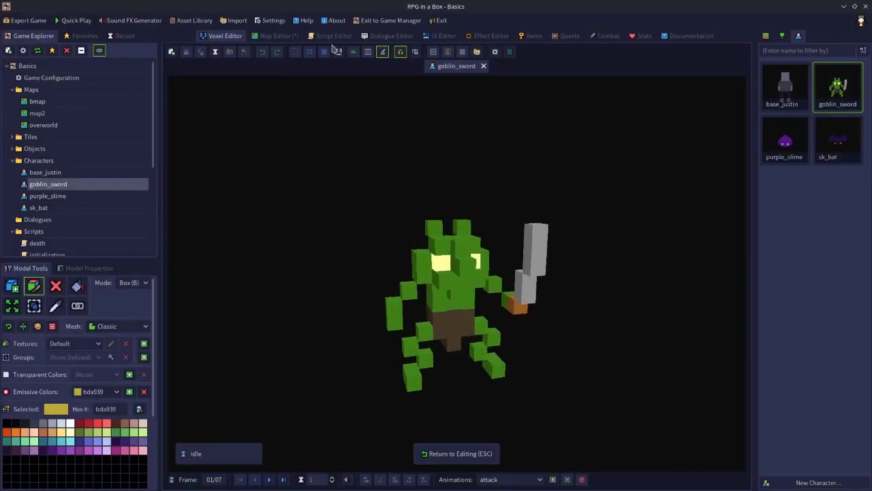
- Return to the overworld map's properties and try different glow layers, including the first alone and the seventh alone
left_click(276, 36)
left_click(80, 270)
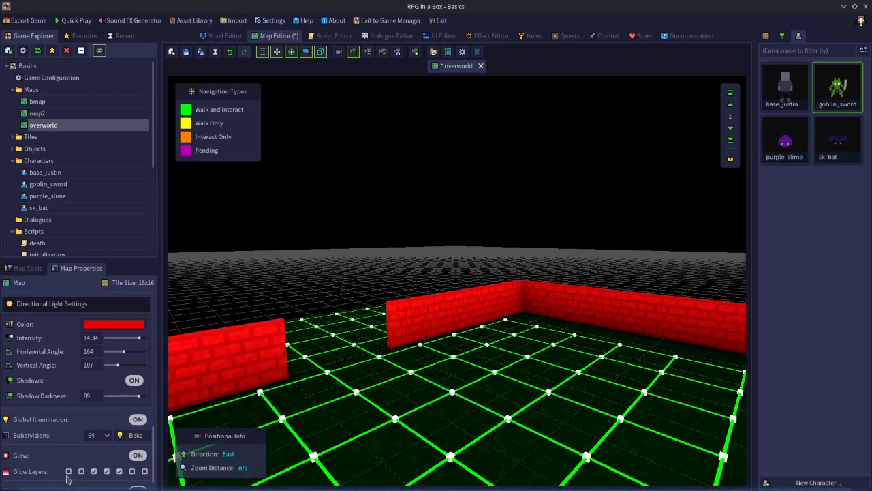
left_click(107, 471)
left_click(119, 471)
left_click(68, 471)
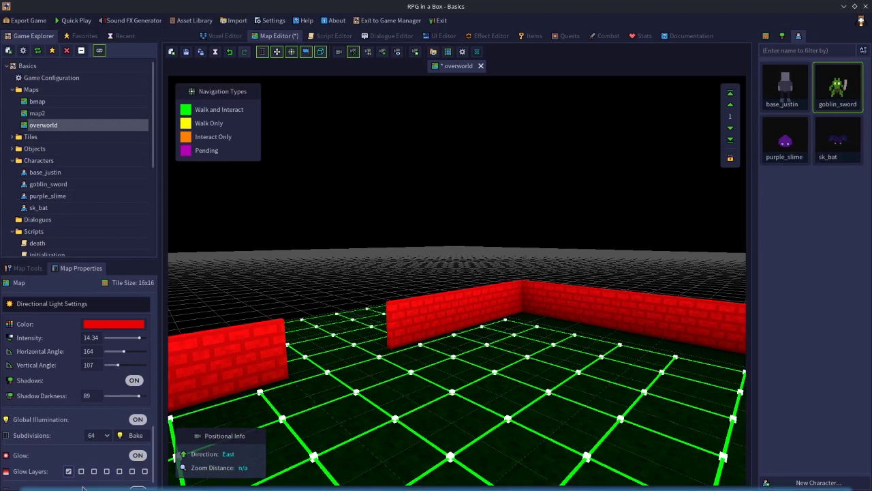
left_click(69, 471)
left_click(145, 471)
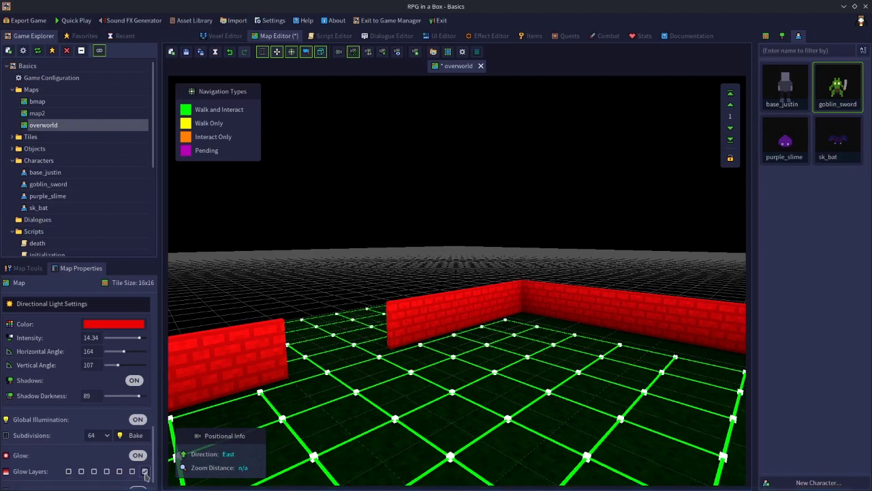
left_click(107, 472)
left_click(119, 472)
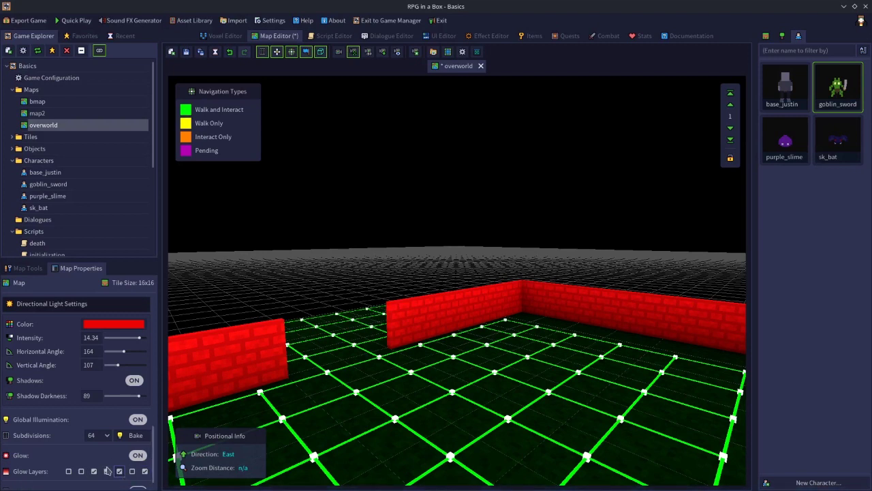
- Clear all glow layers of the overworld map and turn off both glow and global illumination
left_click(145, 474)
left_click(119, 472)
left_click(107, 472)
double_click(94, 471)
left_click(95, 472)
scroll(112, 446, "down", 1)
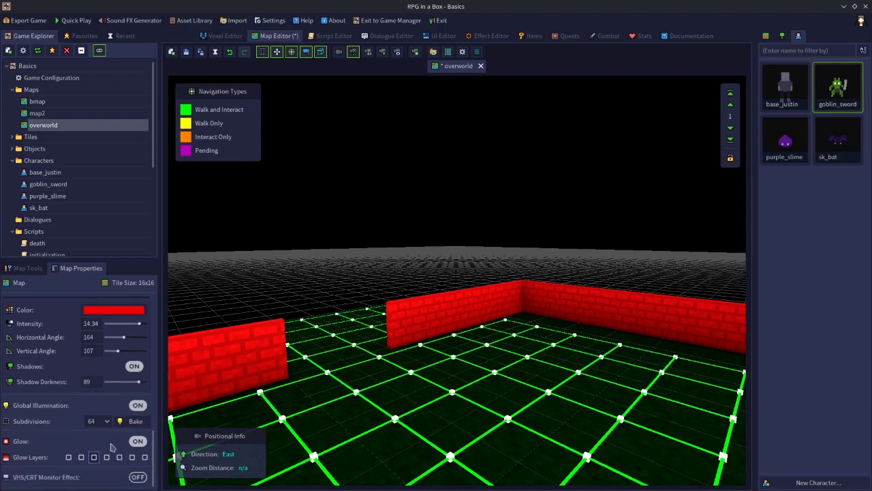
left_click(144, 445)
left_click(137, 419)
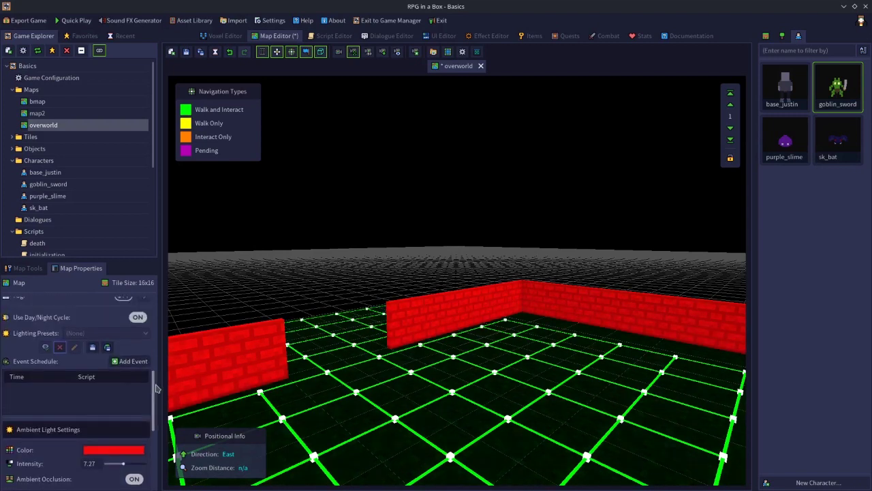
- Turn on the VHS/CRT monitor effect with a scanlines opacity of 0.59, and try the pixelate option before switching it back off
scroll(151, 464, "down", 4)
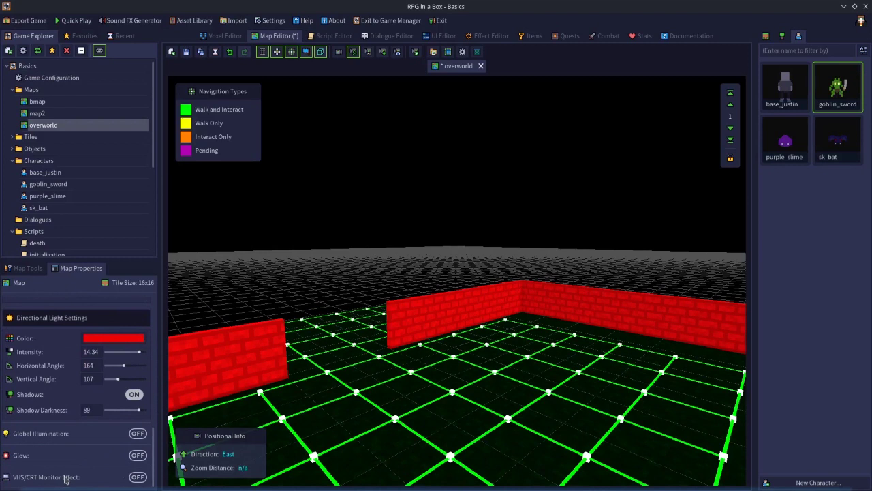
left_click(137, 477)
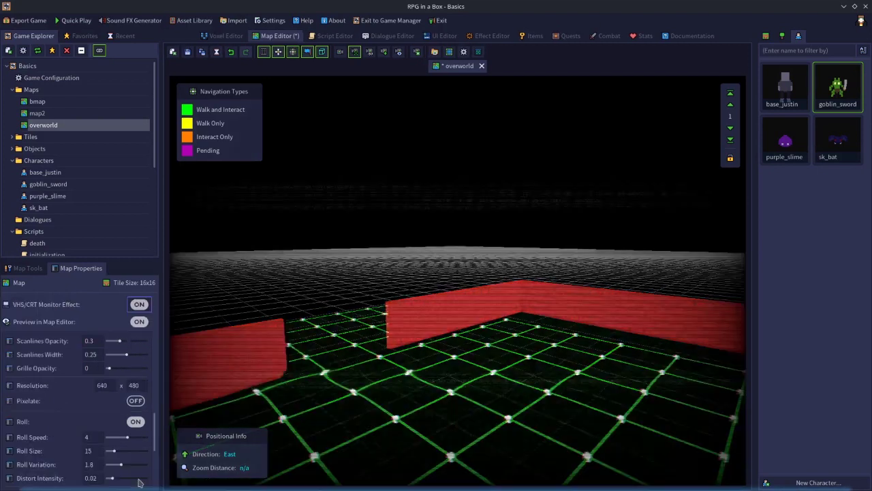
mouse_move(156, 428)
left_mouse_down()
mouse_move(155, 402)
mouse_move(155, 424)
left_mouse_up()
scroll(155, 424, "down", 2)
mouse_move(118, 326)
left_mouse_down()
mouse_move(140, 329)
mouse_move(130, 326)
left_mouse_up()
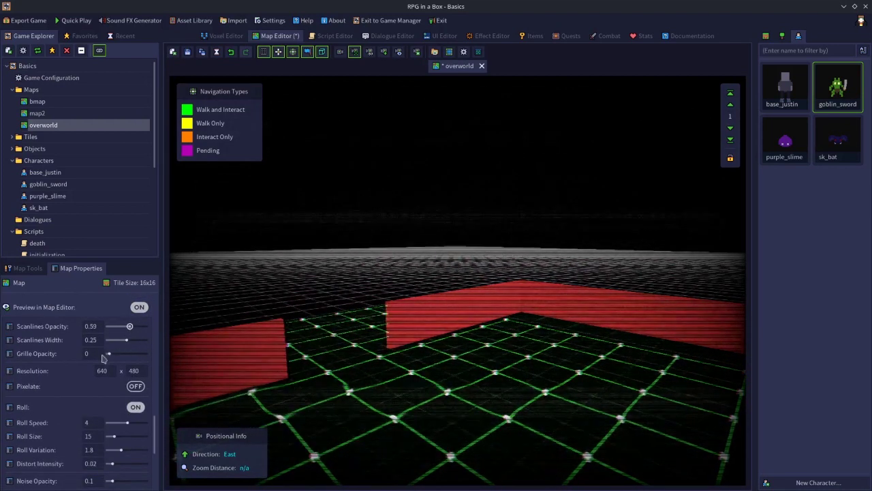
left_click(135, 386)
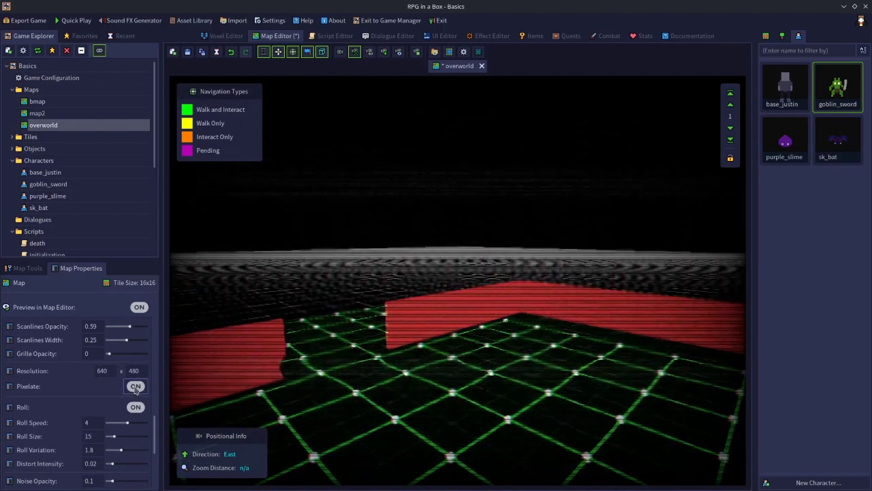
left_click(136, 386)
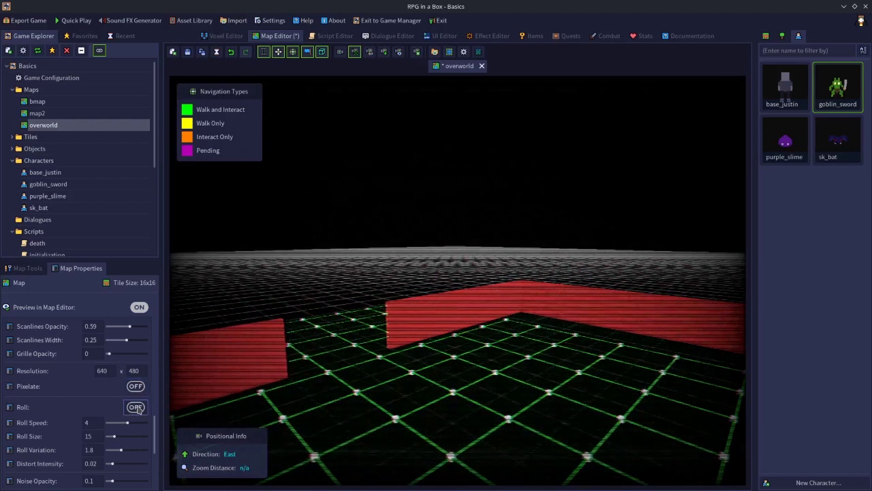
- Try a roll speed of 58.44, set the distort intensity to 0.09 and roll speed to -19.4, and turn roll off
left_click_drag(127, 423, 137, 423)
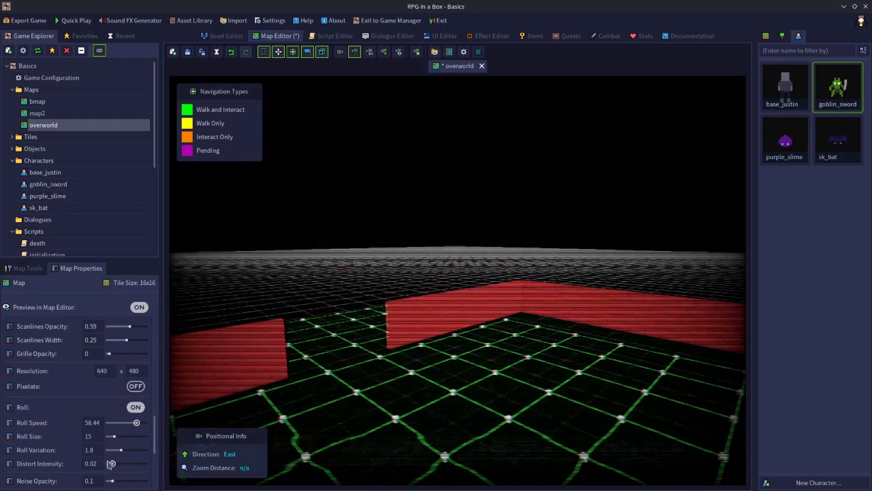
left_click_drag(109, 463, 125, 464)
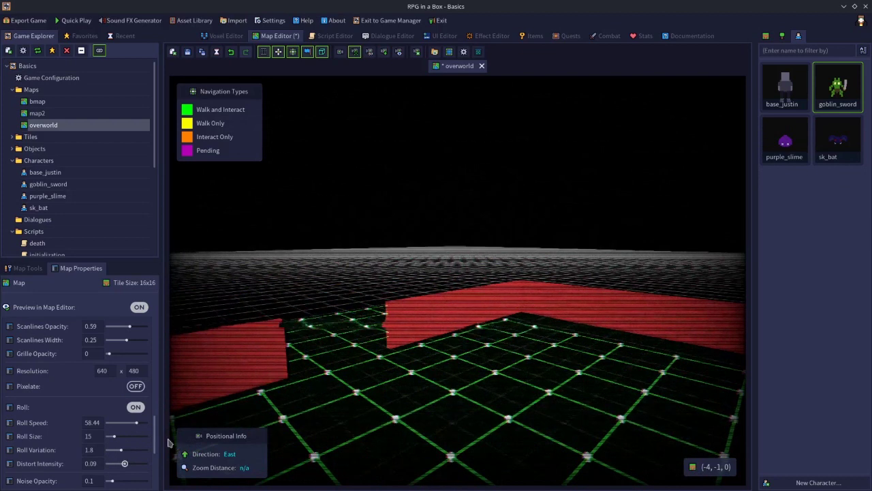
left_click(136, 423)
left_click_drag(136, 423, 124, 423)
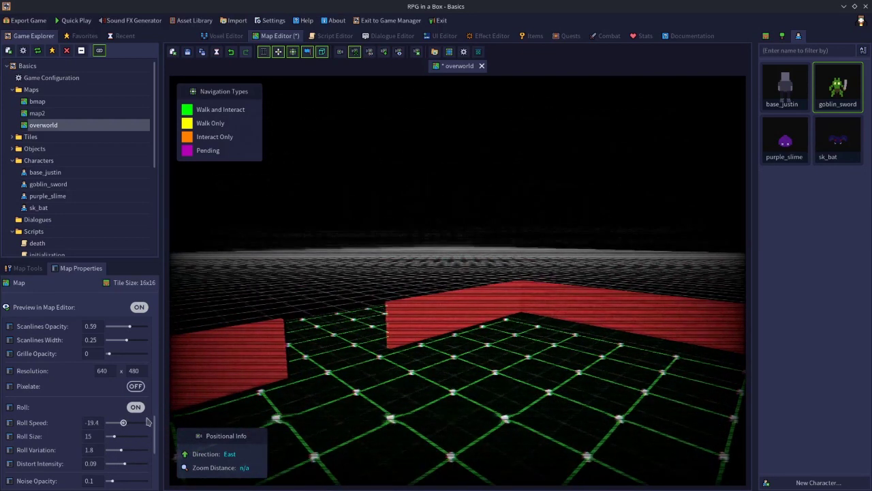
left_click(137, 408)
- Set the noise opacity to 0.35, noise speed to 64.93 and noise intensity to 0.29, and adjust the chromatic aberration
scroll(134, 419, "down", 5)
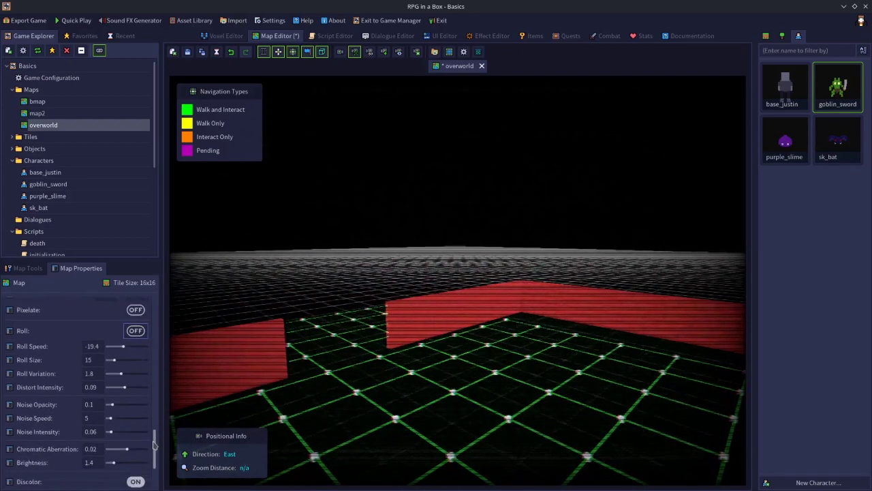
left_click_drag(113, 365, 120, 394)
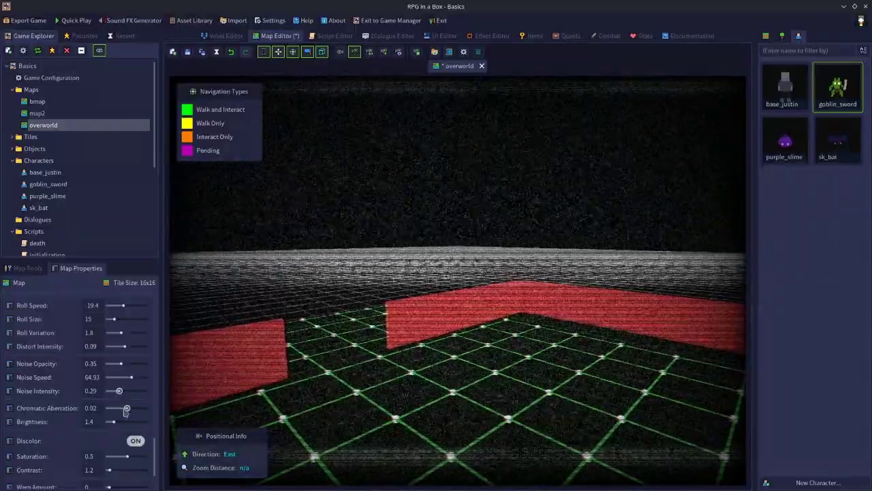
left_click_drag(129, 412, 125, 412)
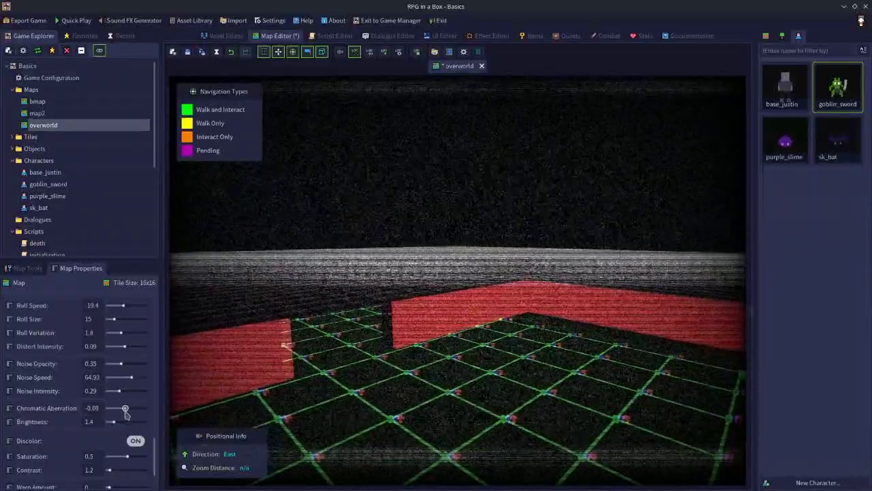
- Turn off the discolor option of the VHS/CRT monitor effect and set its scanlines opacity to 0
left_click(137, 441)
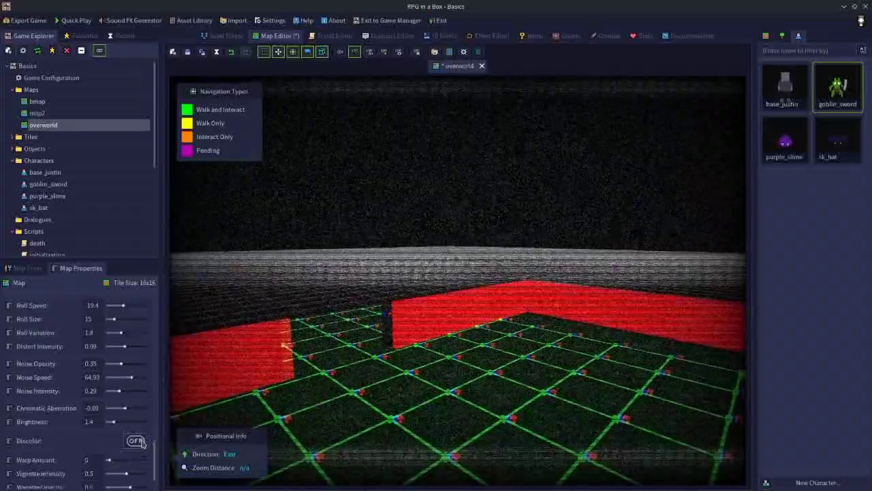
scroll(155, 433, "up", 3)
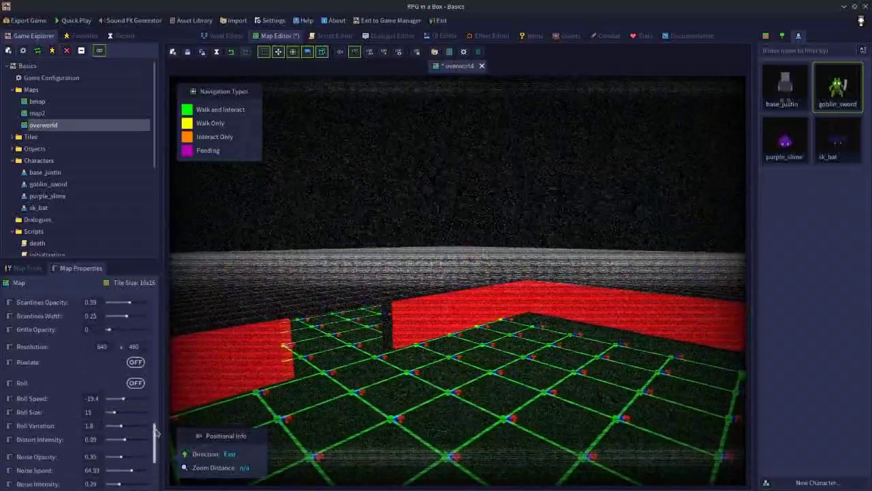
scroll(158, 438, "up", 4)
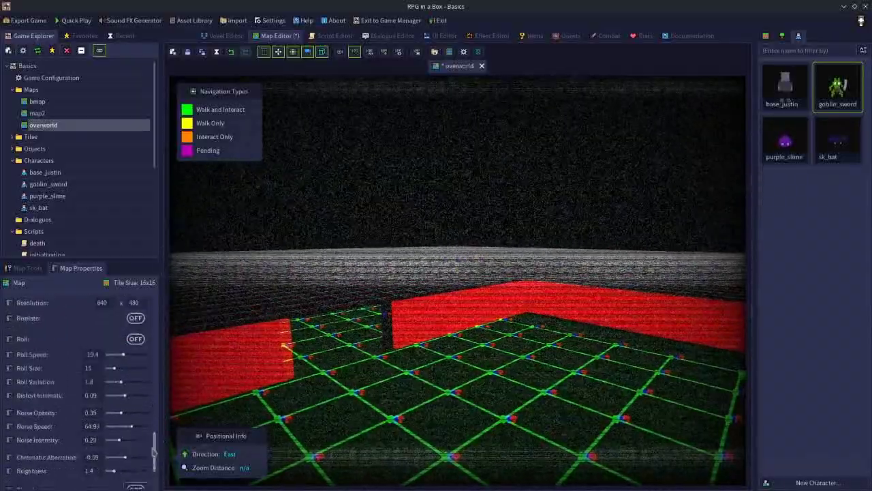
scroll(152, 423, "down", 1)
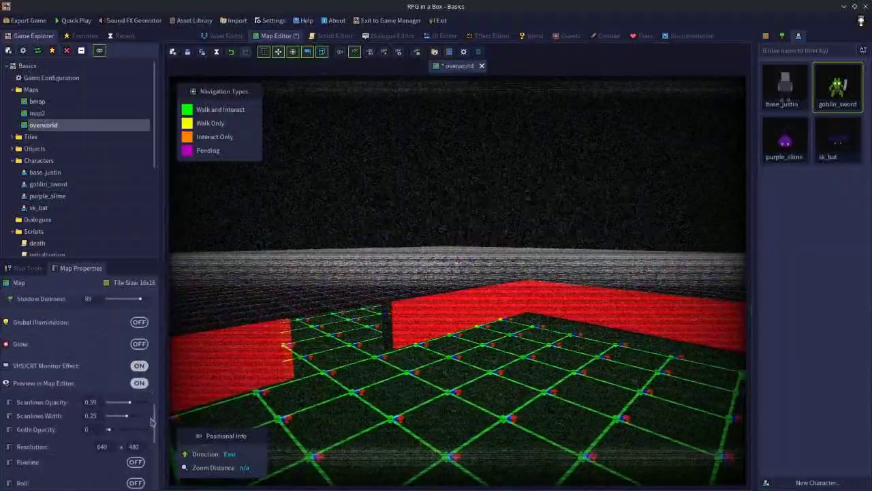
scroll(146, 409, "down", 2)
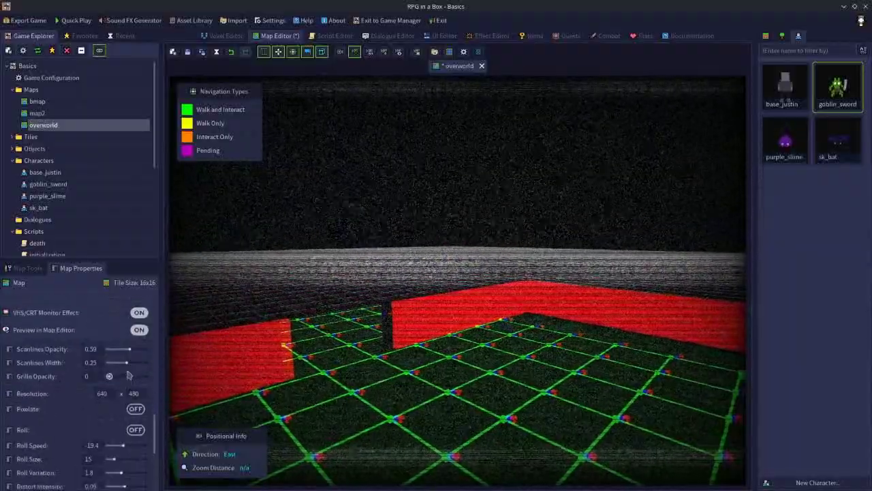
left_click_drag(130, 349, 63, 349)
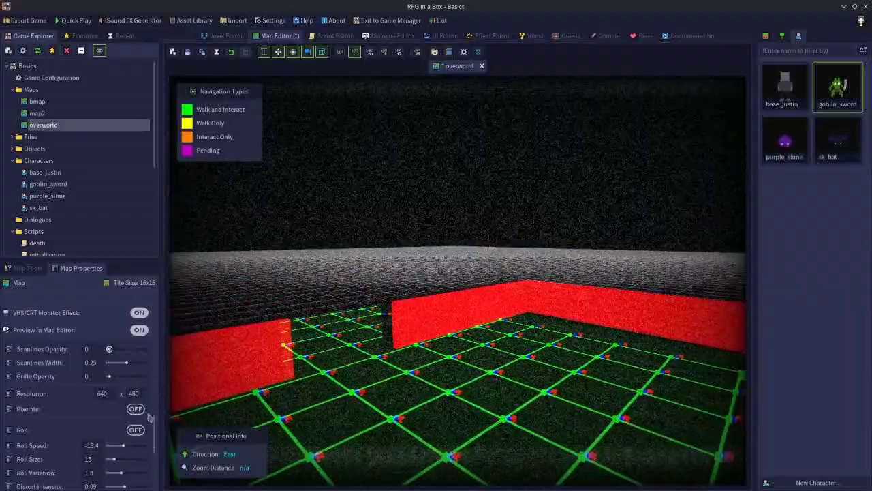
- Set the noise opacity, noise speed and noise intensity to 0, and try discolor before switching it back off
scroll(155, 426, "down", 4)
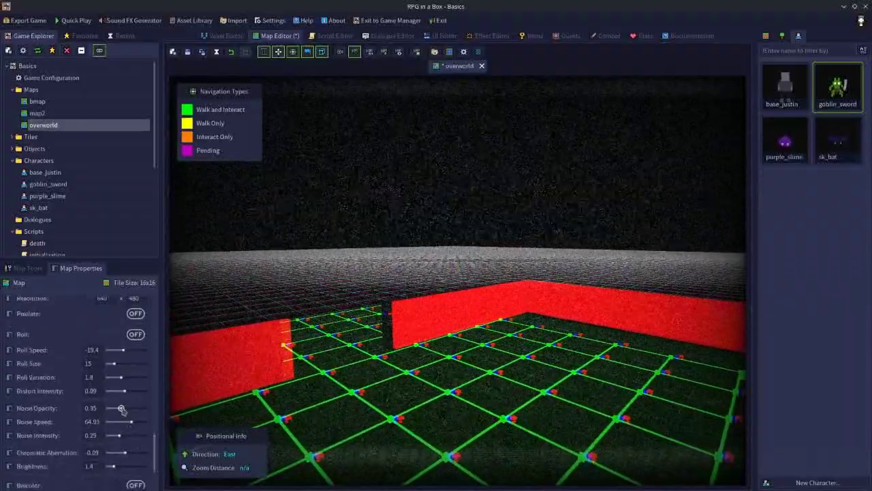
left_click_drag(131, 421, 61, 438)
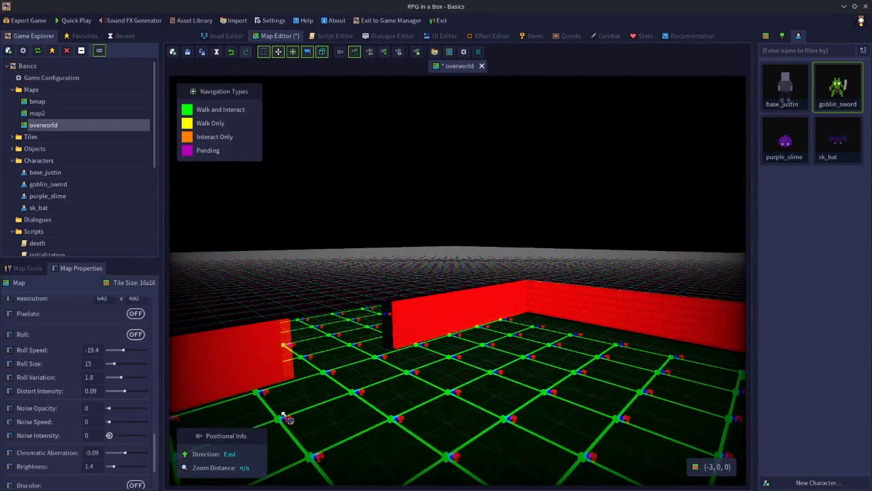
left_click_drag(156, 458, 155, 466)
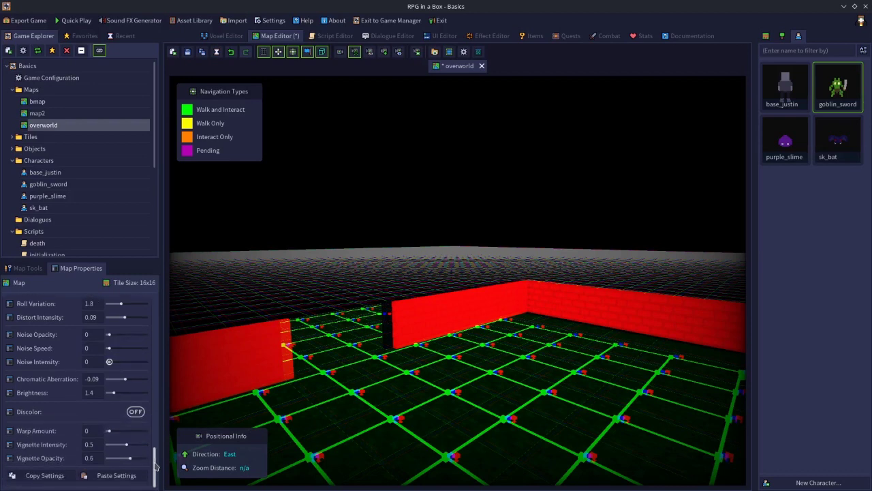
left_click(135, 412)
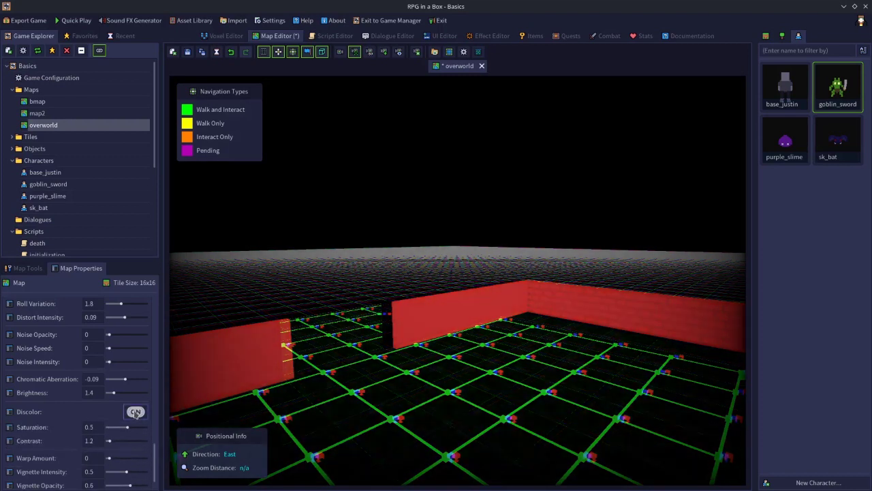
left_click(136, 413)
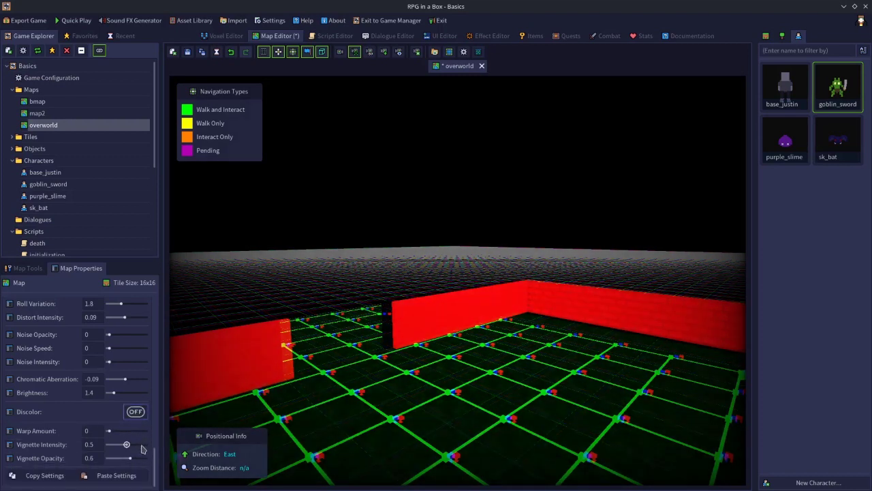
mouse_move(109, 430)
left_mouse_down()
mouse_move(117, 432)
mouse_move(109, 441)
left_mouse_up()
- Turn off the VHS/CRT monitor effect and save the overworld map
left_click_drag(155, 468, 160, 427)
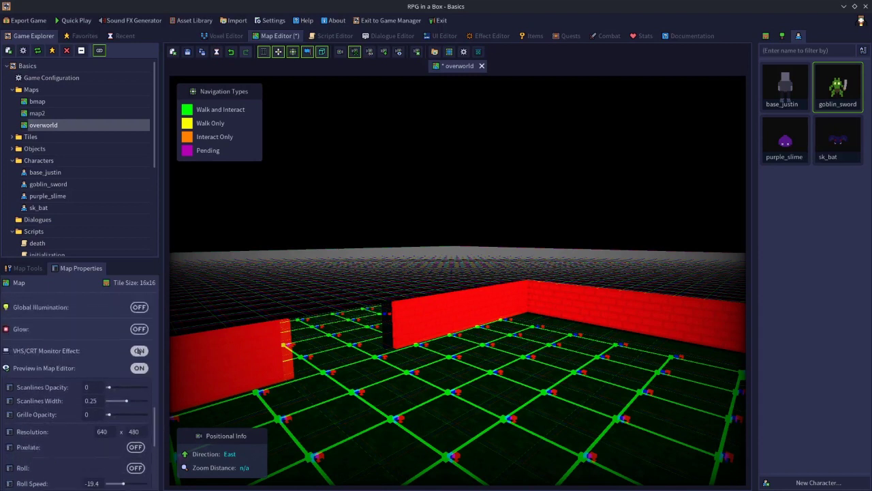
left_click(138, 351)
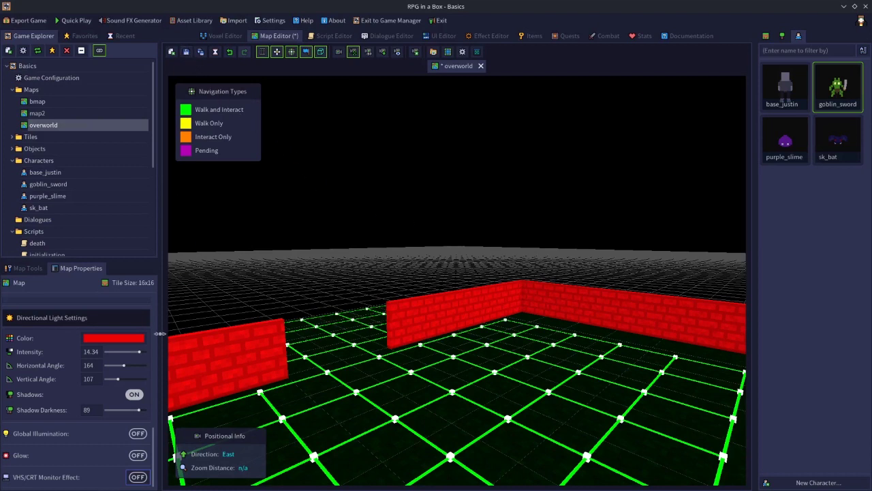
left_click(188, 53)
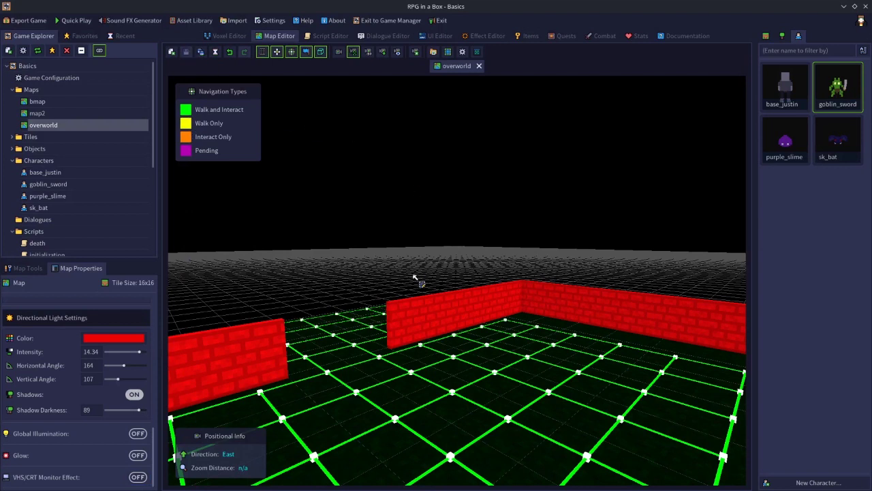
- Select the stone wall piece beside the opening to view its entity properties, and deselect it to return to the map's properties
left_click_drag(154, 450, 161, 311)
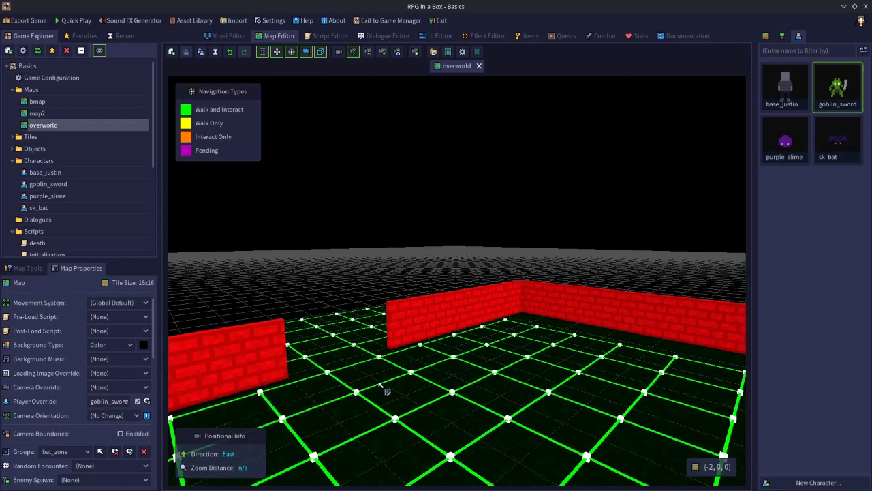
left_click(413, 321)
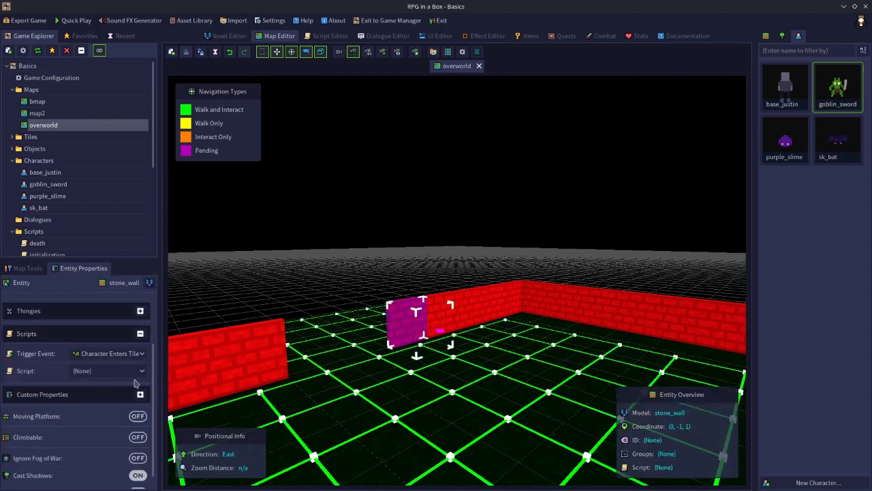
left_click(90, 281)
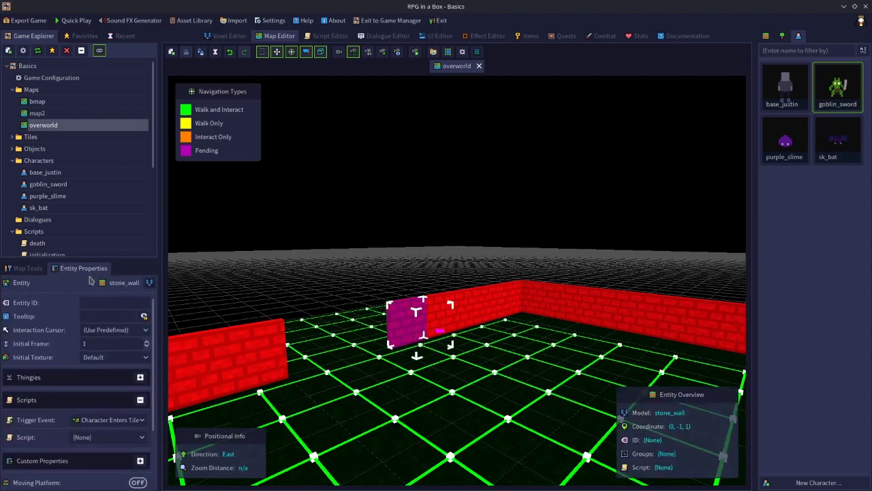
left_click(327, 201)
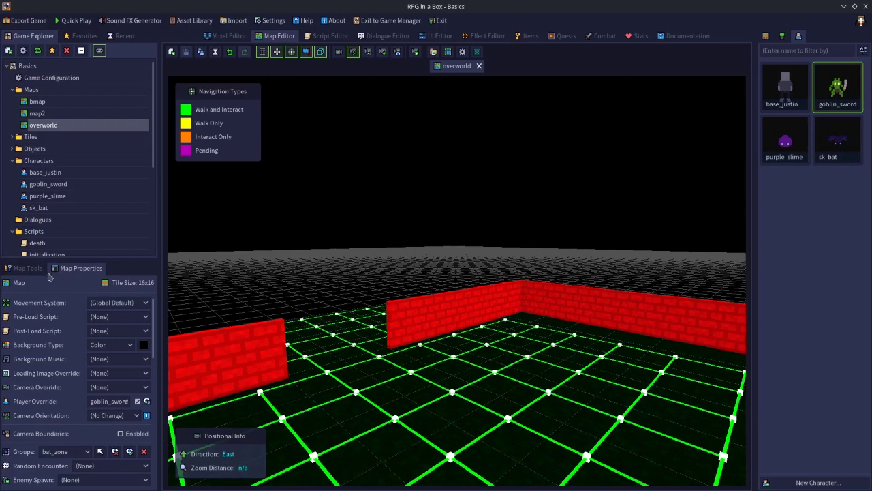
- Examine the placing, selecting and navigation map tools, selecting the stone wall pieces on both sides of the opening
left_click(21, 270)
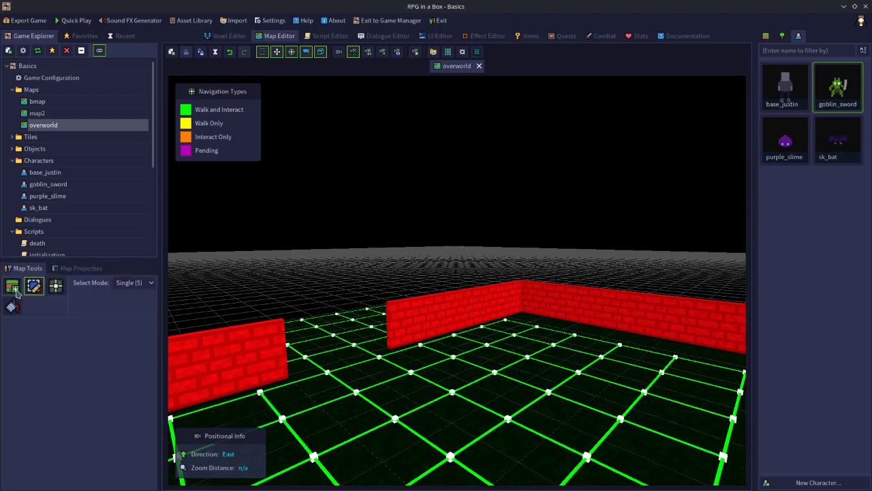
left_click(14, 287)
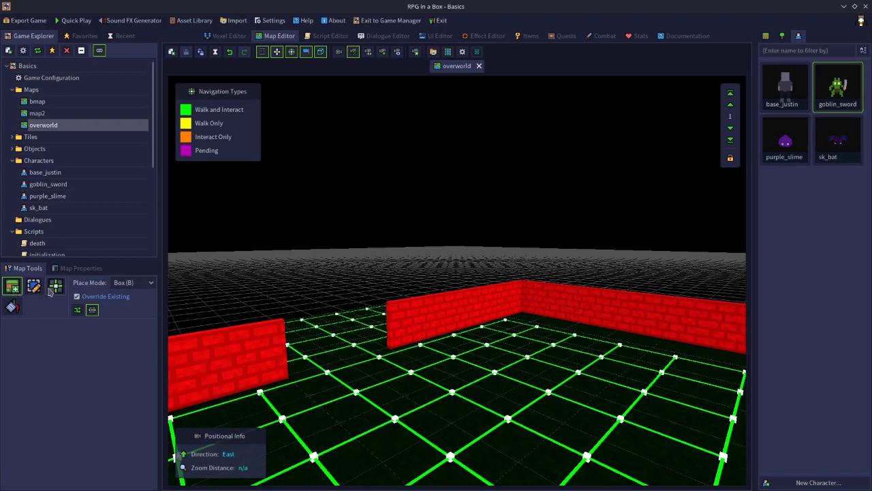
left_click(34, 287)
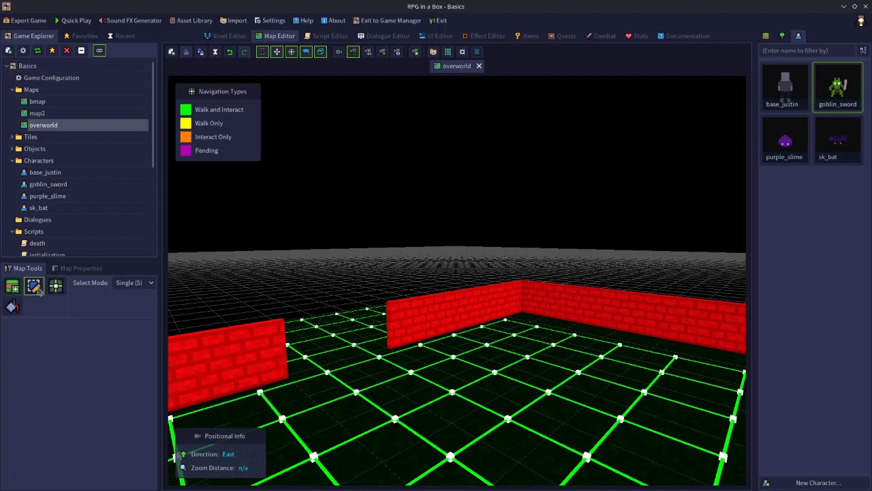
left_click(418, 334)
left_click(253, 356)
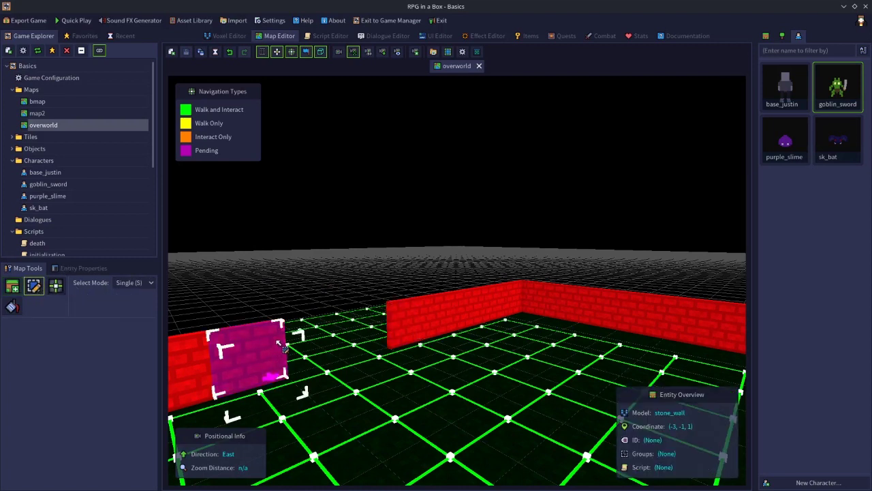
left_click(55, 286)
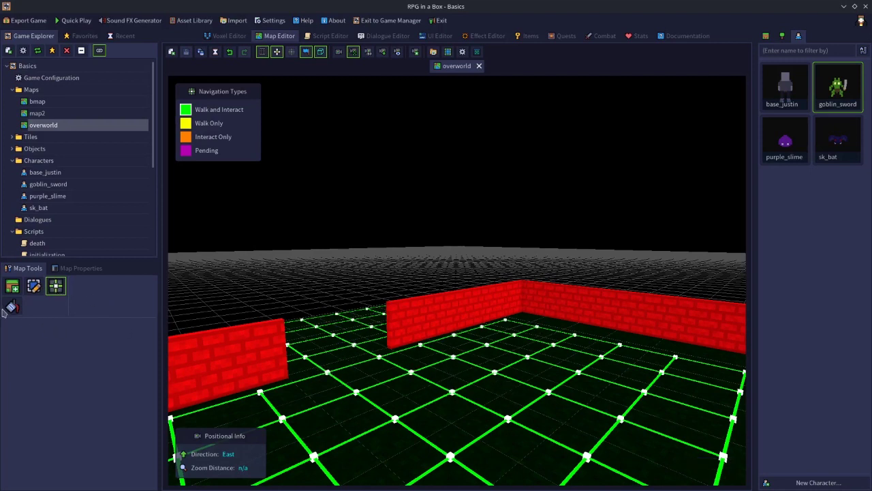
- Try placing a single dungeon floor tile over the grass at height 0, and undo it
left_click(12, 286)
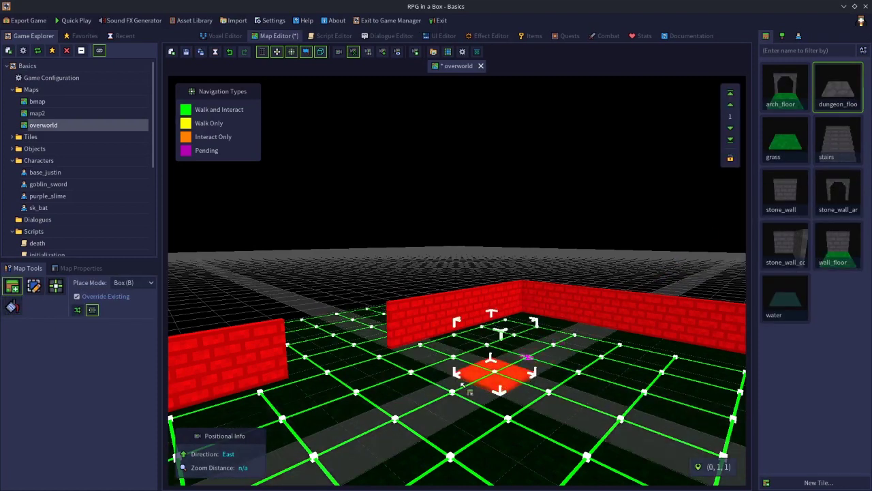
left_click(731, 129)
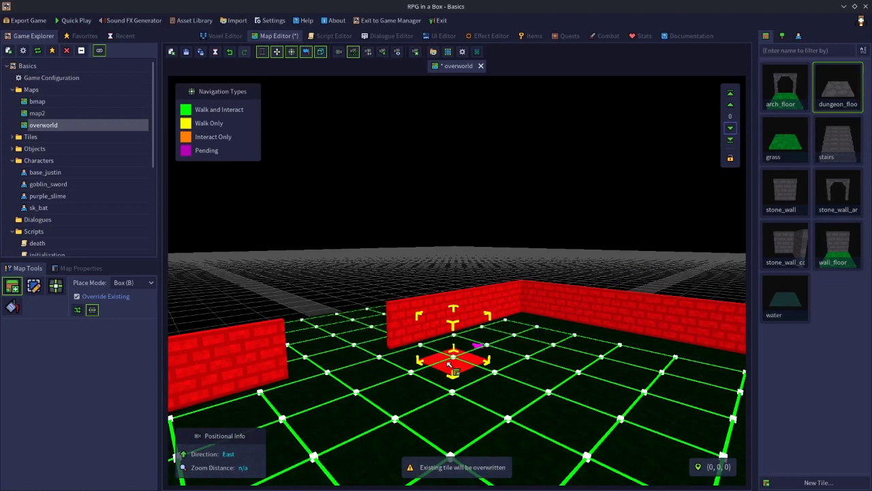
left_click(411, 375)
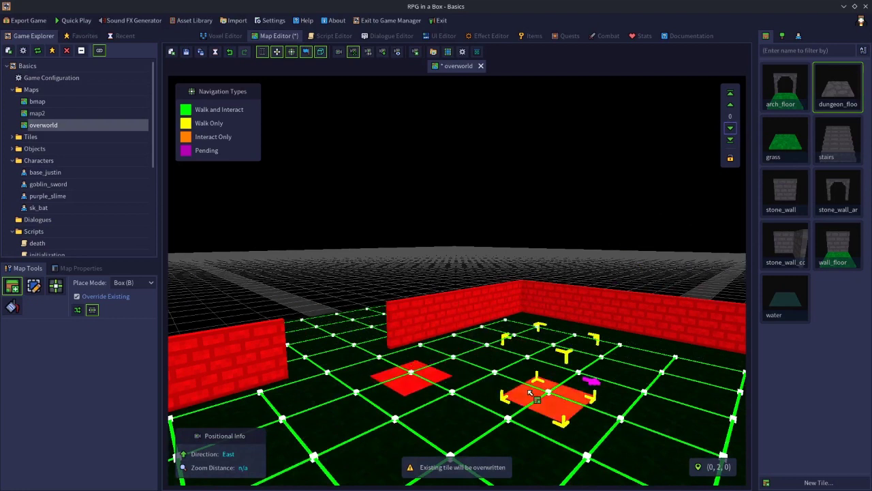
key("ctrl+z")
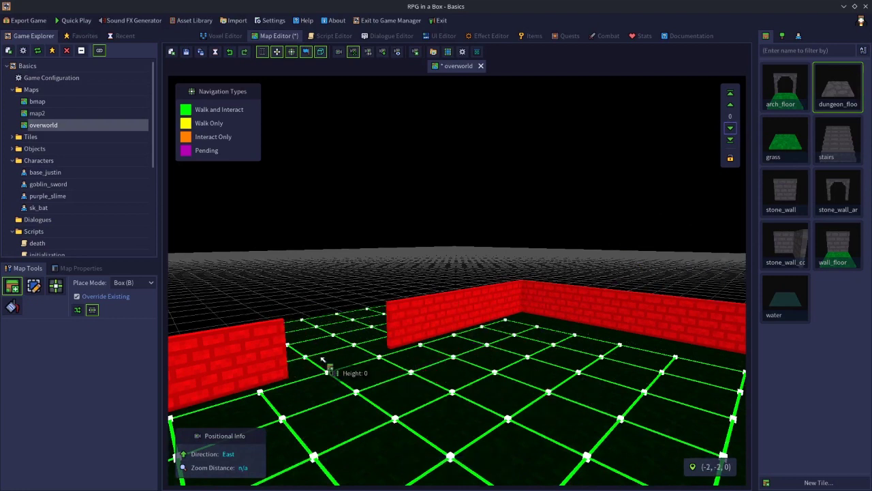
- Try filling the connected grass ground with dungeon floor tiles using the contiguous fill tool, and undo it
left_click(11, 306)
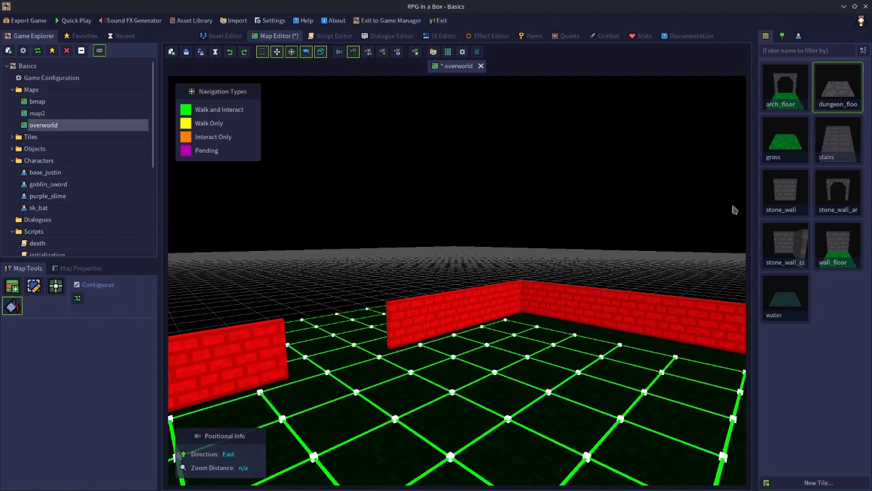
left_click(492, 411)
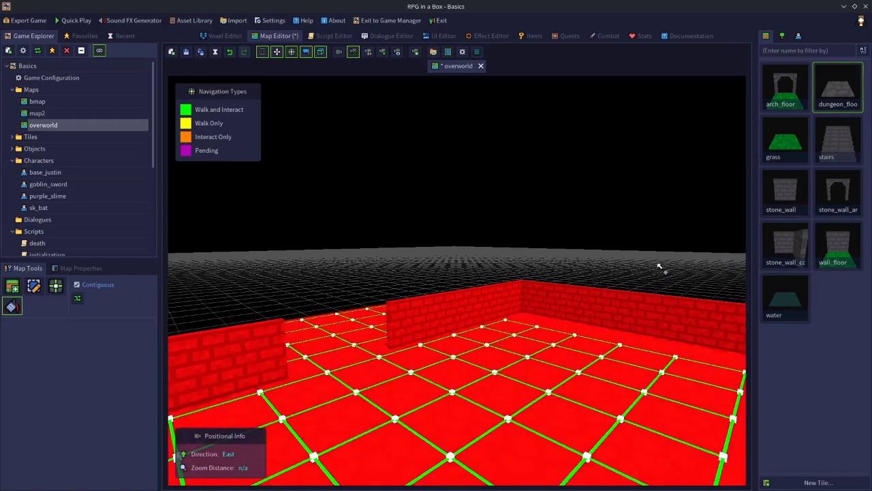
right_click_drag(566, 318, 510, 409)
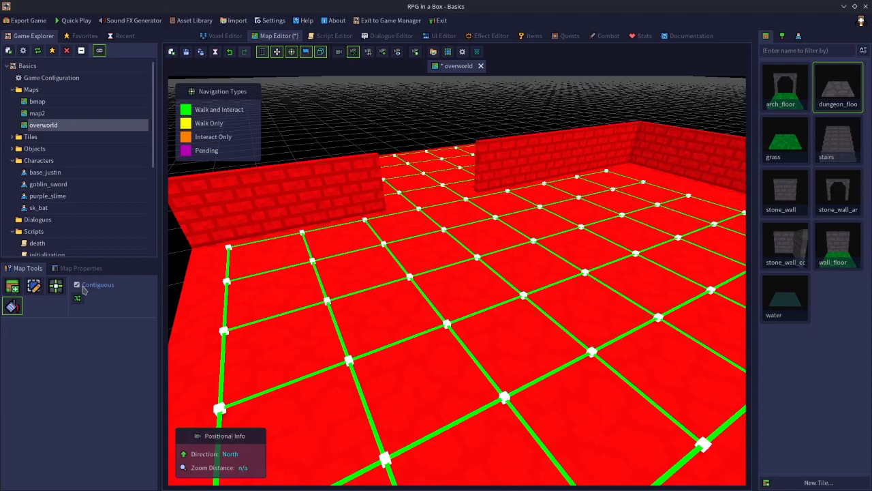
scroll(393, 374, "down", 6)
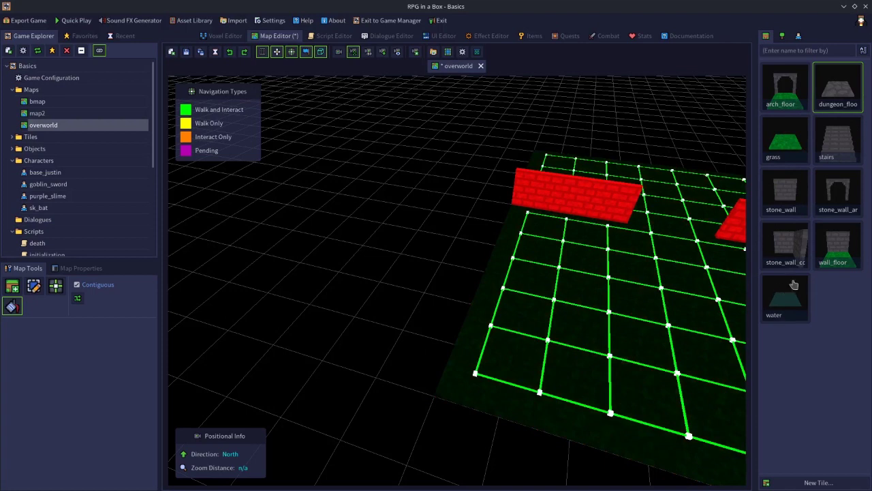
- Place a separate row of five grass tiles beside the main ground and fill that row with dungeon floor tiles
left_click(793, 139)
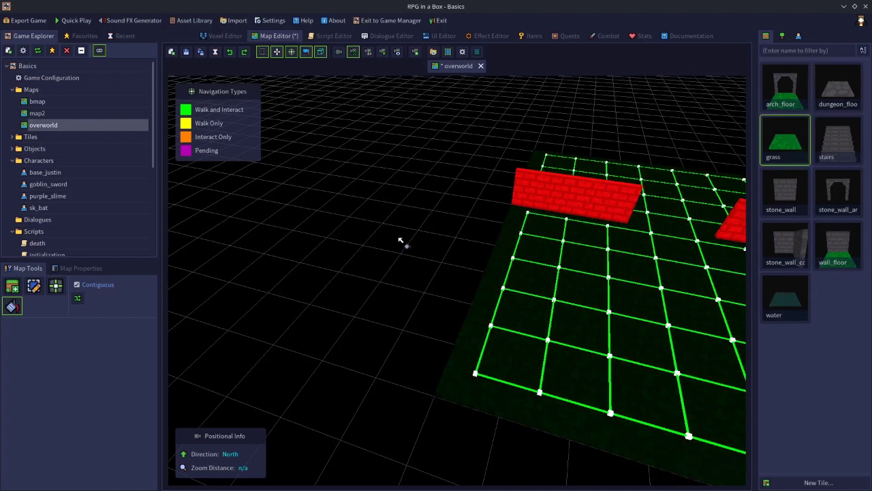
left_click(12, 287)
left_click_drag(407, 213, 312, 315)
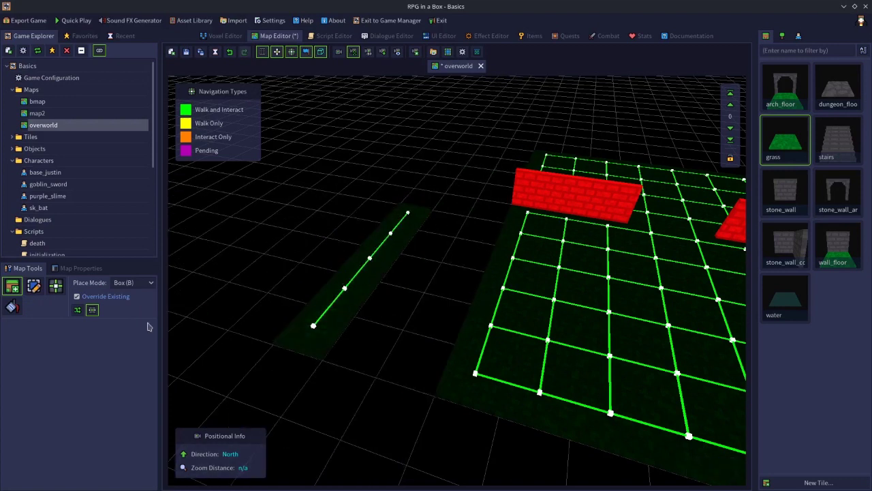
left_click(15, 309)
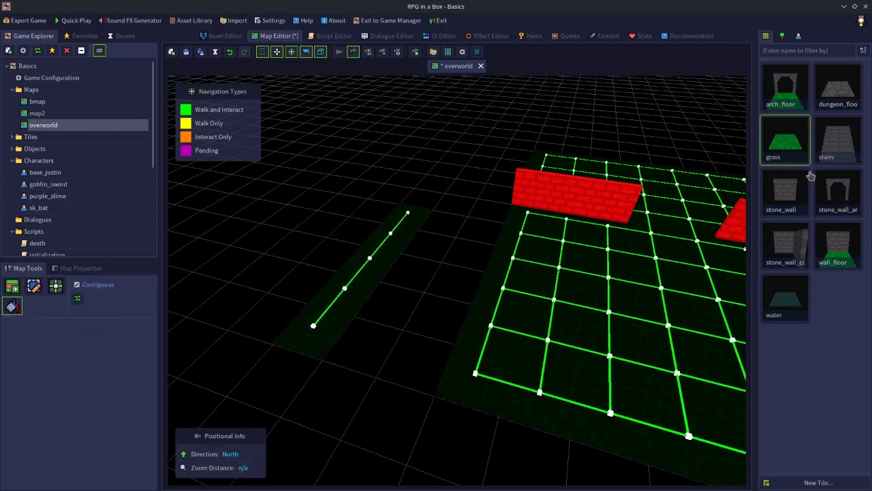
left_click(838, 89)
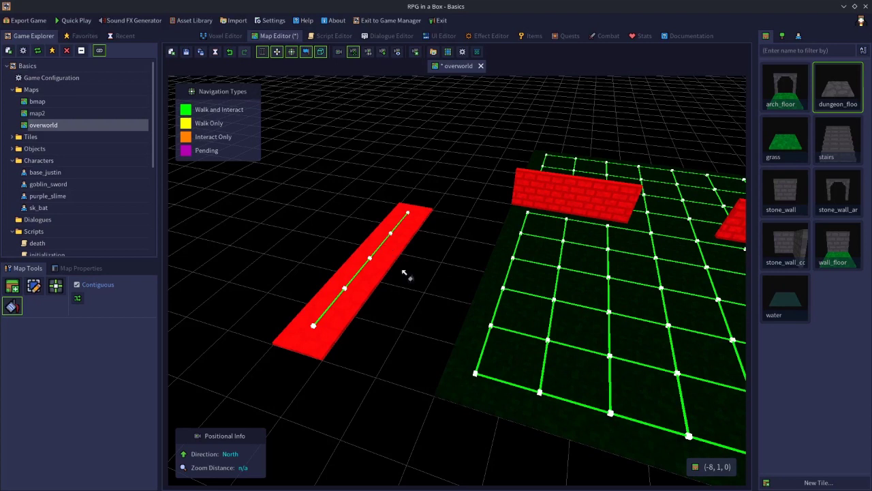
- Undo the dungeon floor fill on the separate row, and connect that row to the main ground with grass tiles
key("ctrl+z")
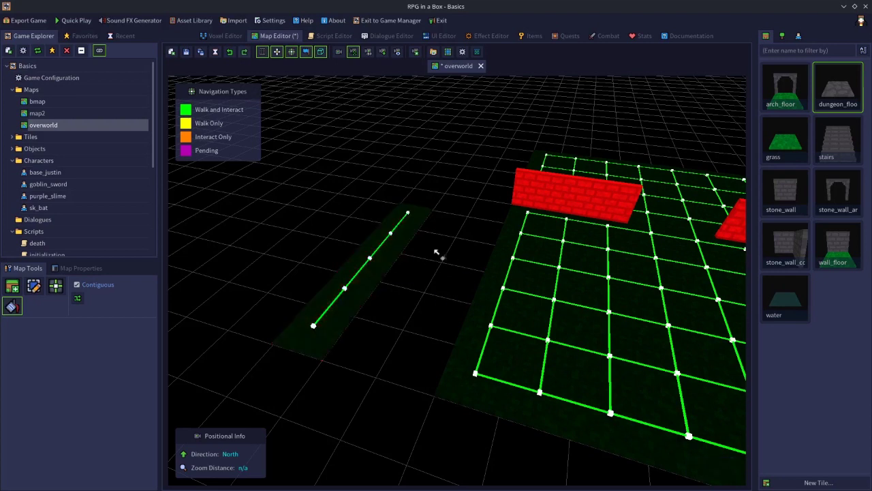
left_click(795, 151)
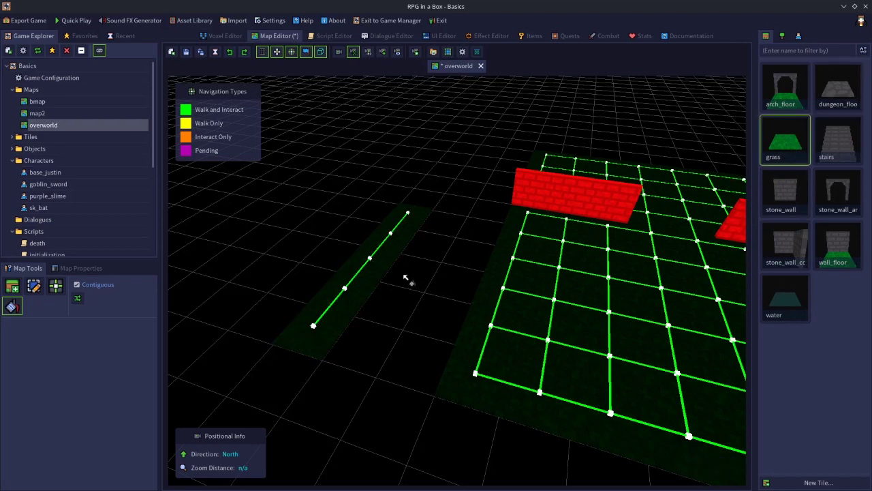
key("1")
left_click_drag(388, 266, 481, 285)
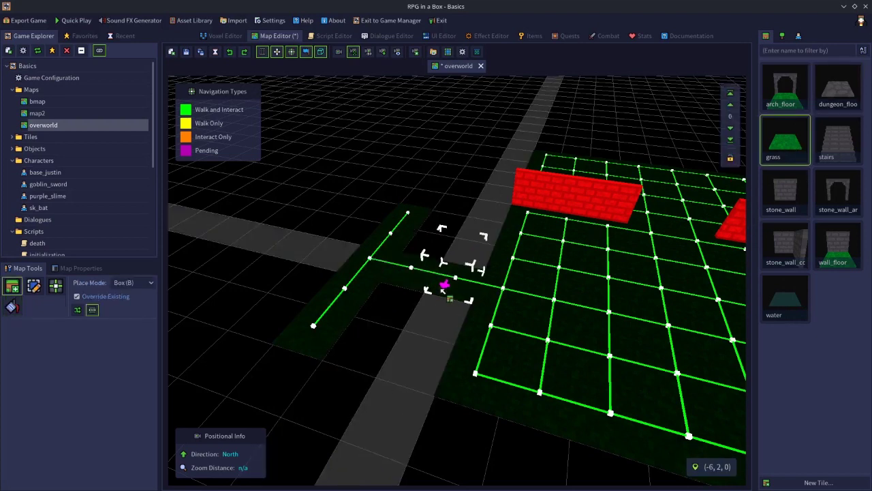
- Try filling the connected ground with dungeon floor tiles, undo it, and delete the grass tiles bridging the row and main ground
key("4")
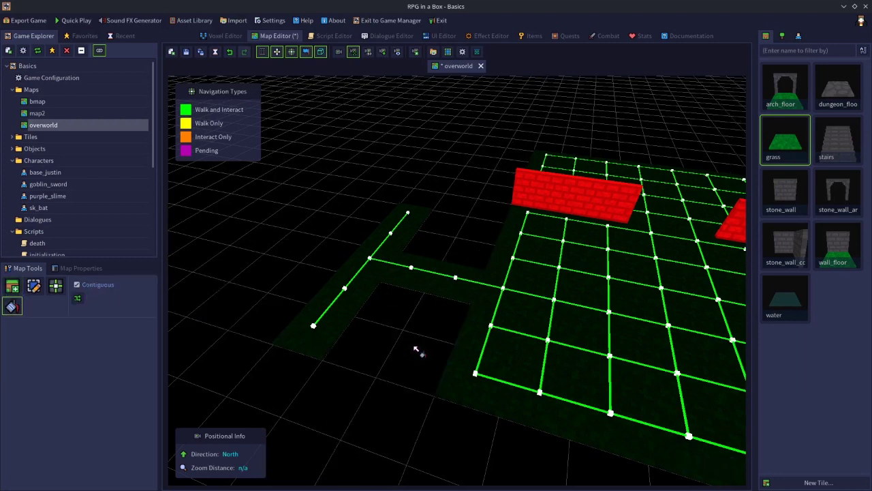
left_click(841, 102)
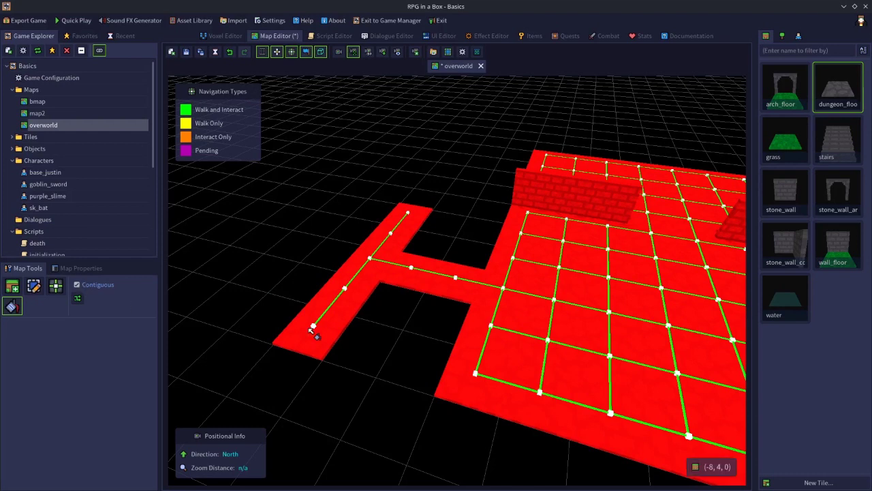
key("2")
left_click(422, 290)
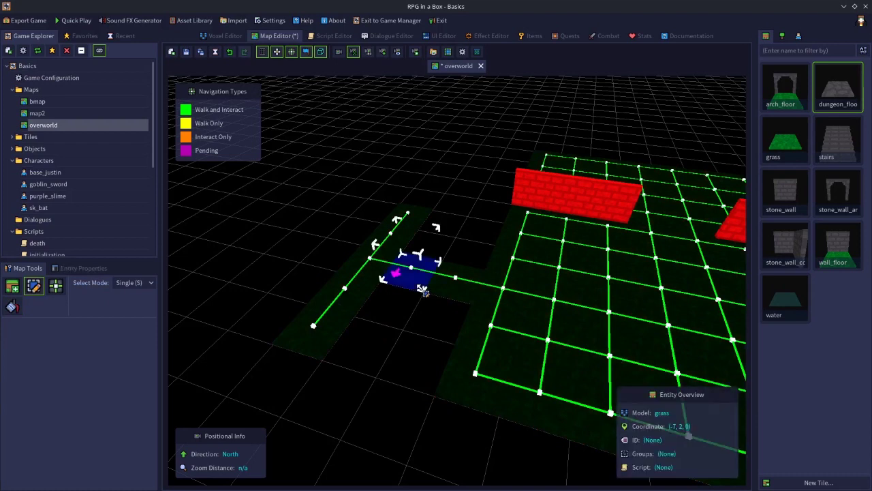
key("Delete")
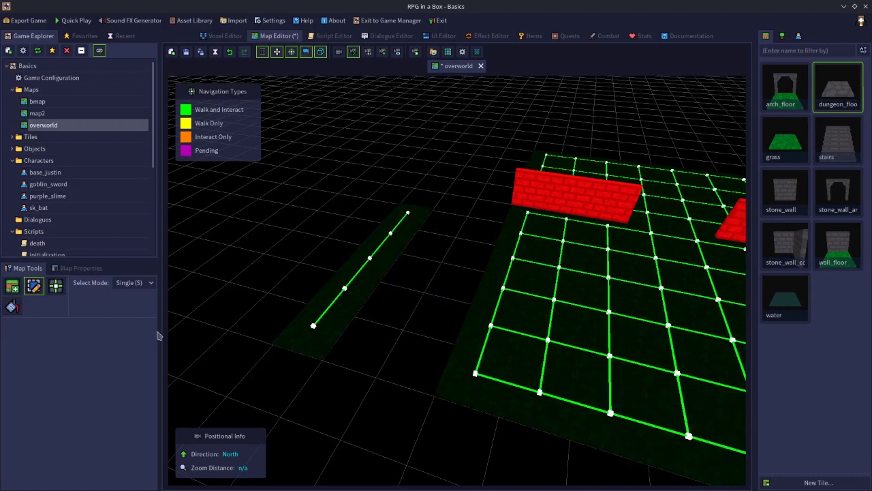
- Turn off Contiguous and turn on Random Rotation for the fill tool
key("4")
left_click(92, 287)
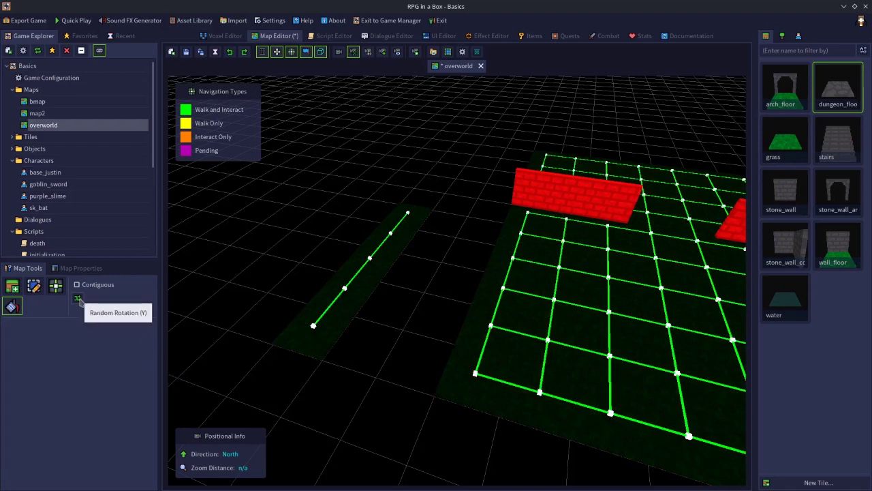
left_click(79, 300)
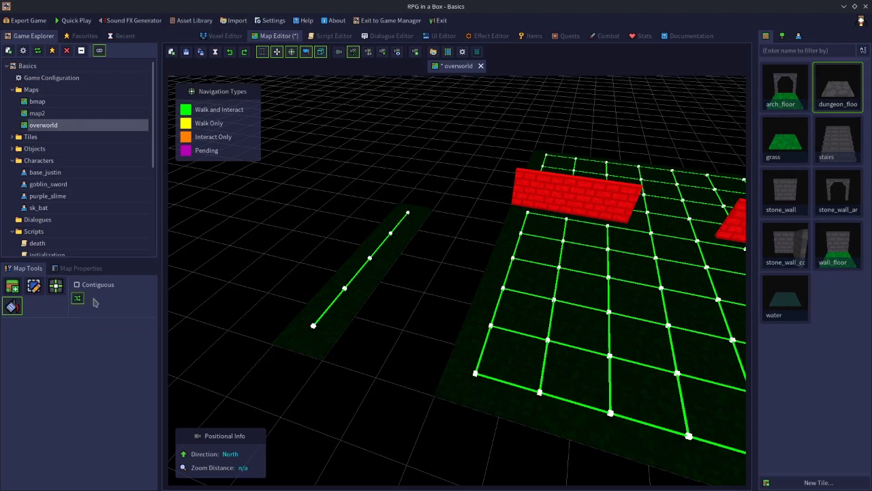
- Try placing rectangular areas of dungeon floor and grass tiles beyond the separate row in Box place mode, and undo them
left_click(15, 289)
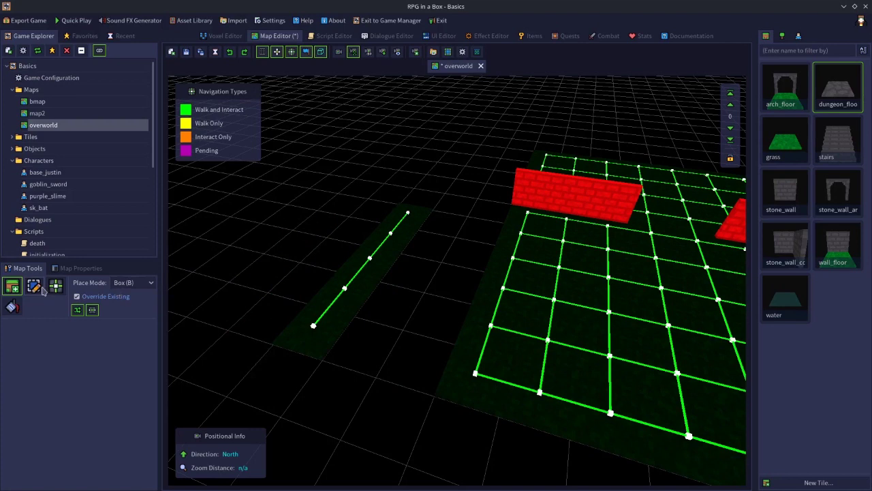
left_click(128, 283)
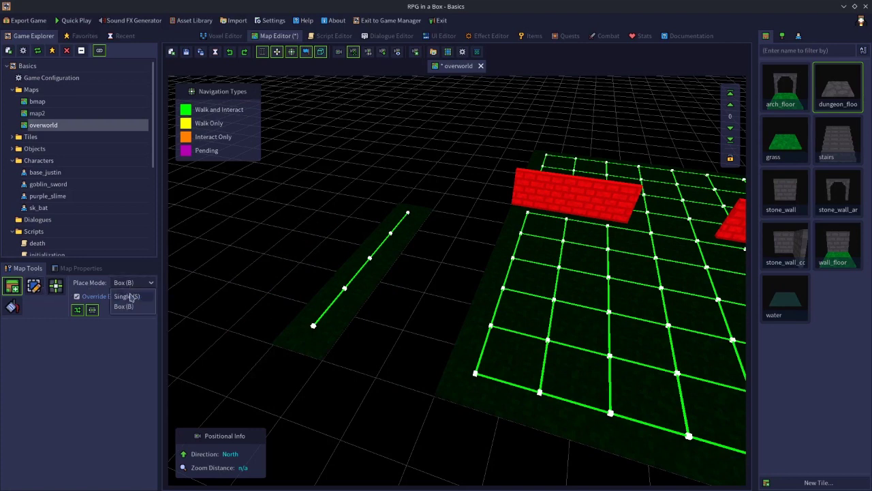
left_click(127, 306)
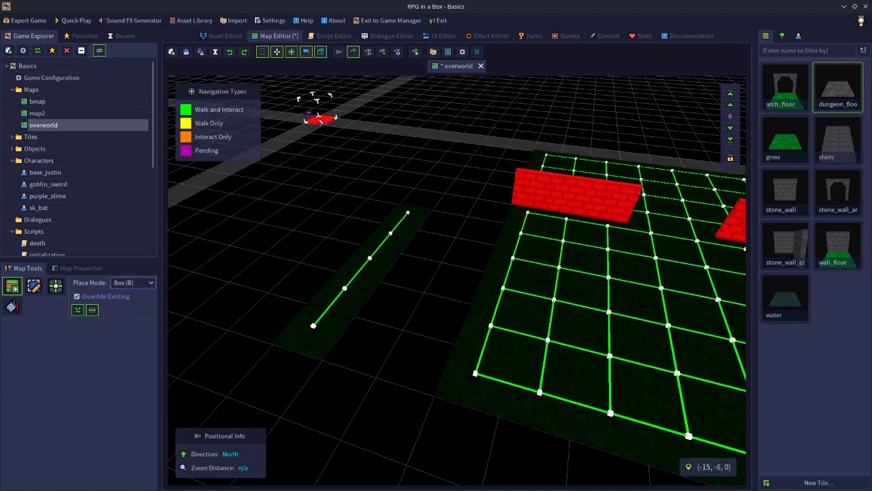
left_click_drag(317, 119, 349, 215)
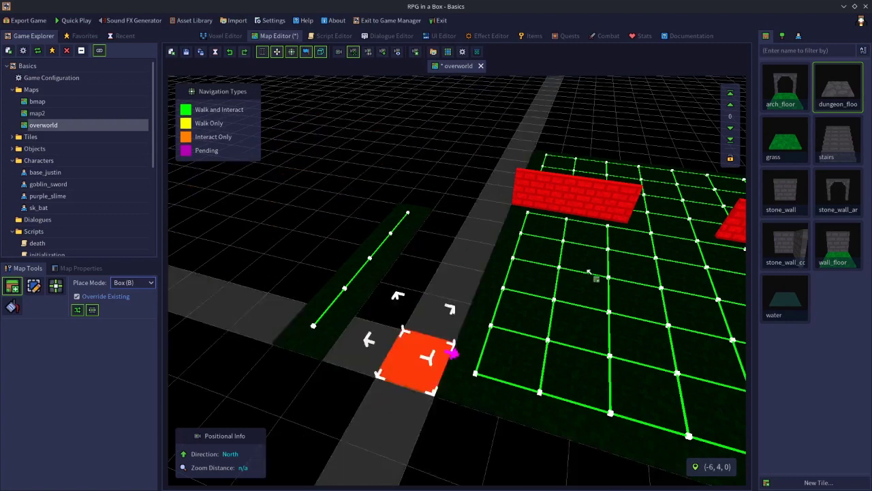
left_click(786, 140)
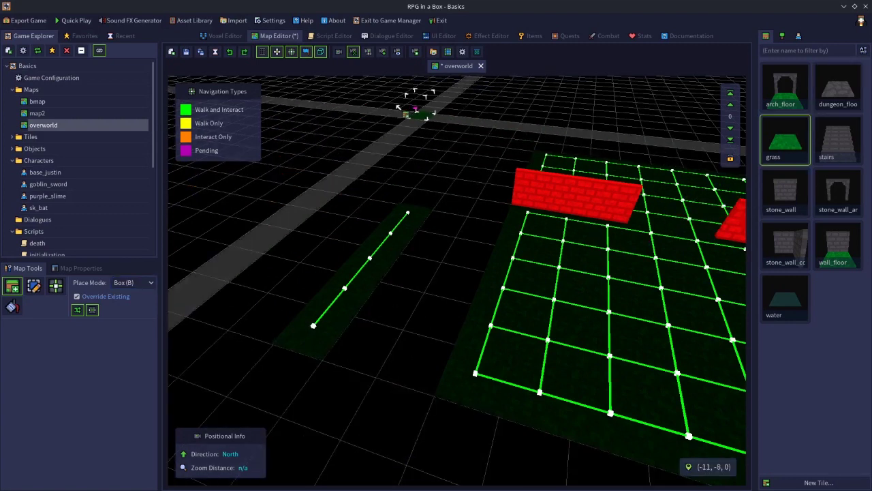
left_click_drag(338, 118, 348, 204)
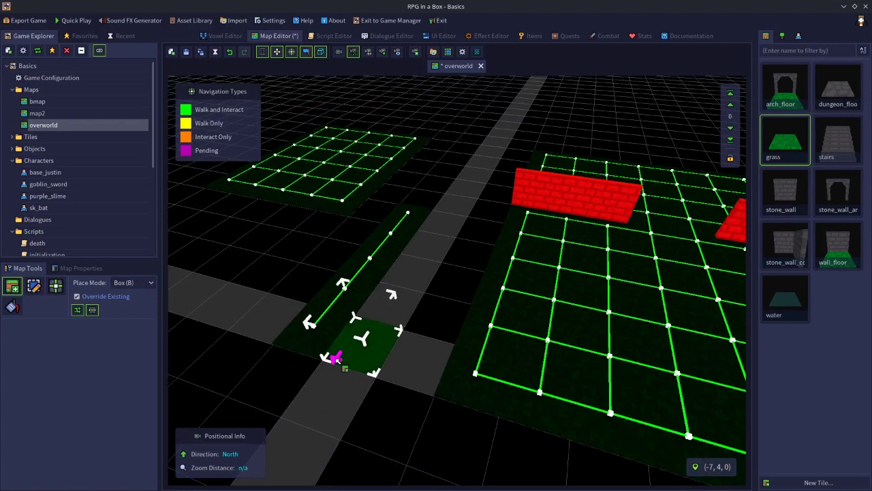
key("ctrl+z")
- Try painting individual grass tiles on the empty grid in Single place mode, and undo them all
left_click(133, 282)
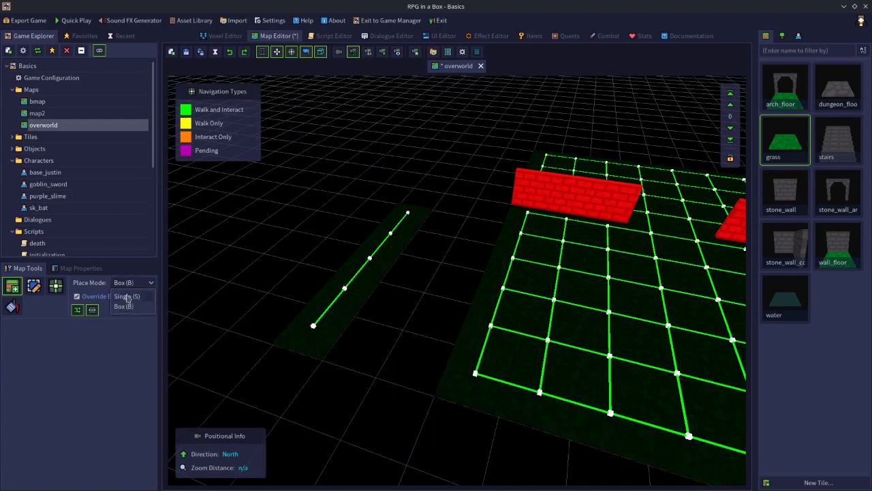
left_click(129, 295)
mouse_move(307, 161)
left_mouse_down()
mouse_move(218, 257)
mouse_move(279, 297)
mouse_move(310, 341)
left_mouse_up()
key("ctrl+z")
key("ctrl+z")
key("ctrl+z")
key("ctrl+z")
key("ctrl+z")
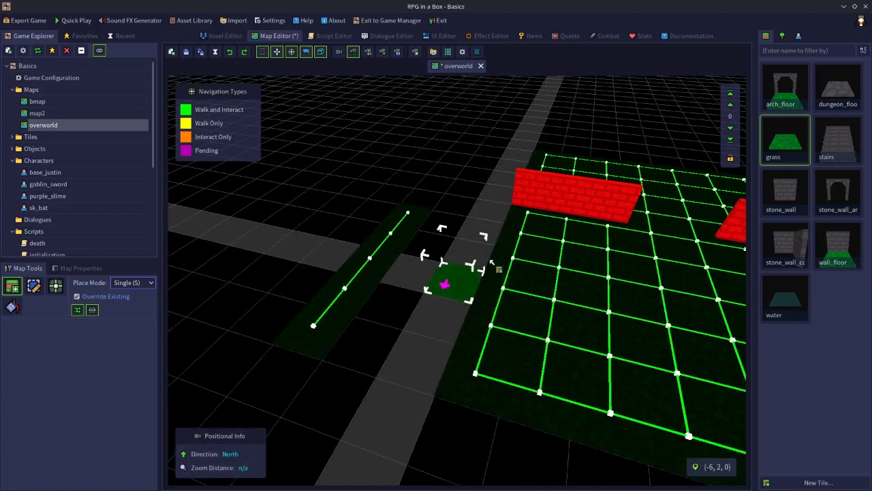
- Place two adjacent dungeon floor tiles against the main ground, in the gap facing the separate grass row
left_click(846, 94)
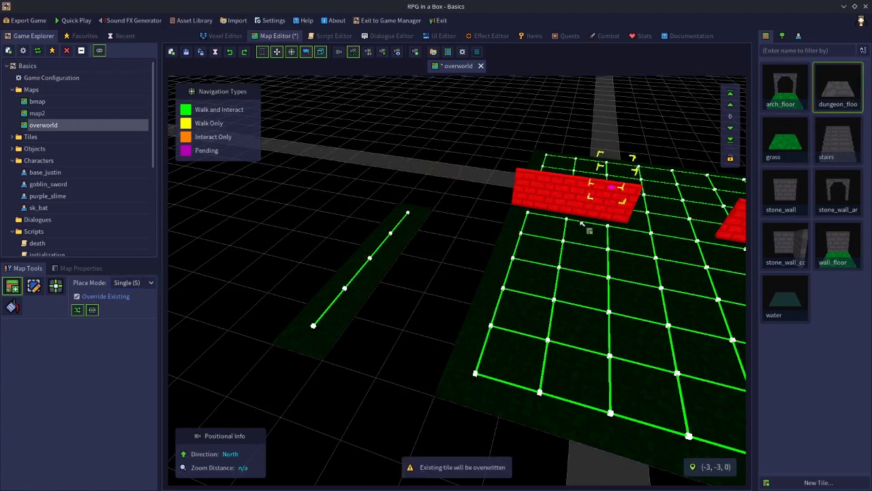
left_click(442, 297)
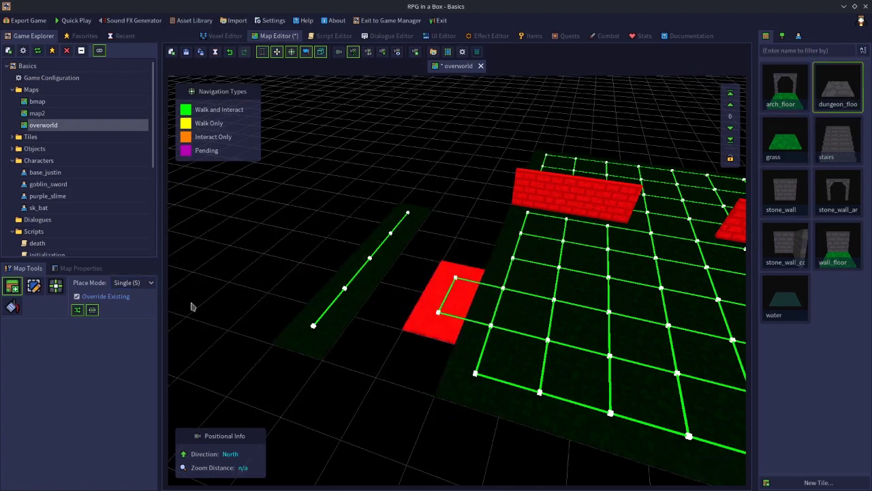
- Try covering the gap and its two dungeon floor tiles with a box of grass while Override Existing is on, and undo it
left_click(129, 283)
left_click(124, 306)
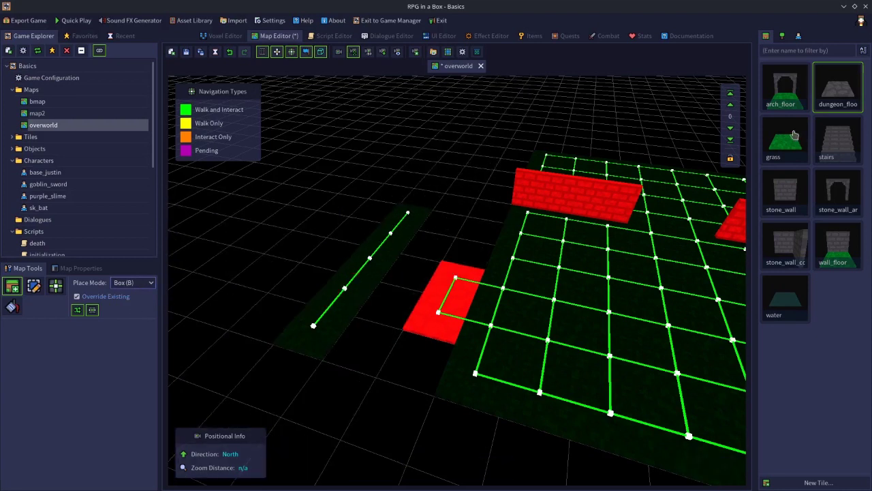
left_click(793, 146)
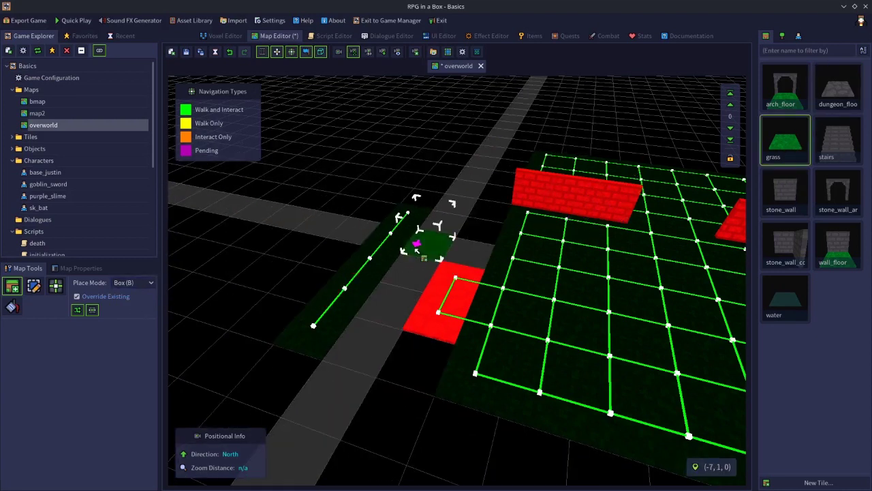
left_click_drag(417, 251, 418, 253)
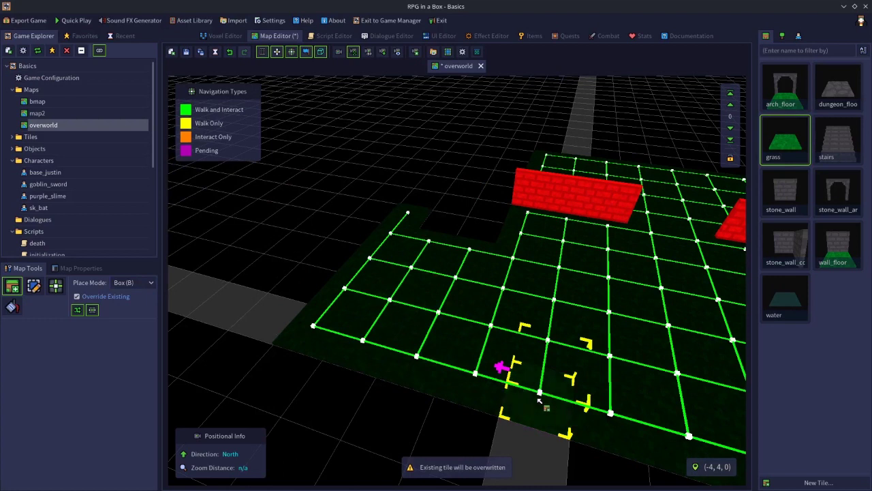
key("ctrl+z")
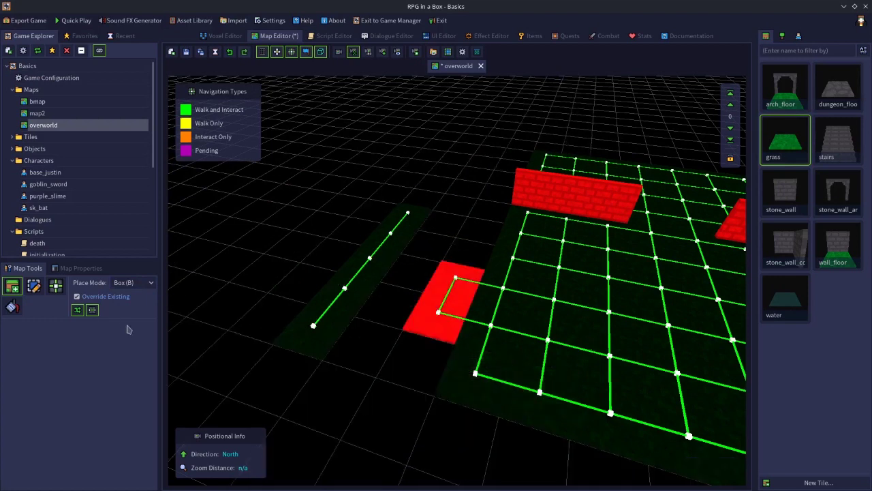
- Turn off Override Existing, try placing a box of grass across the separate row and the dungeon floor tiles, and undo it
left_click(96, 296)
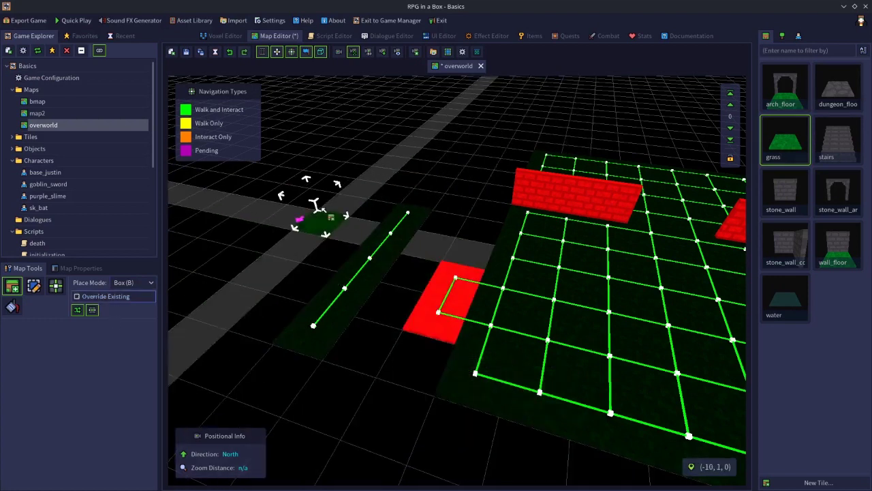
left_click_drag(341, 245, 404, 325)
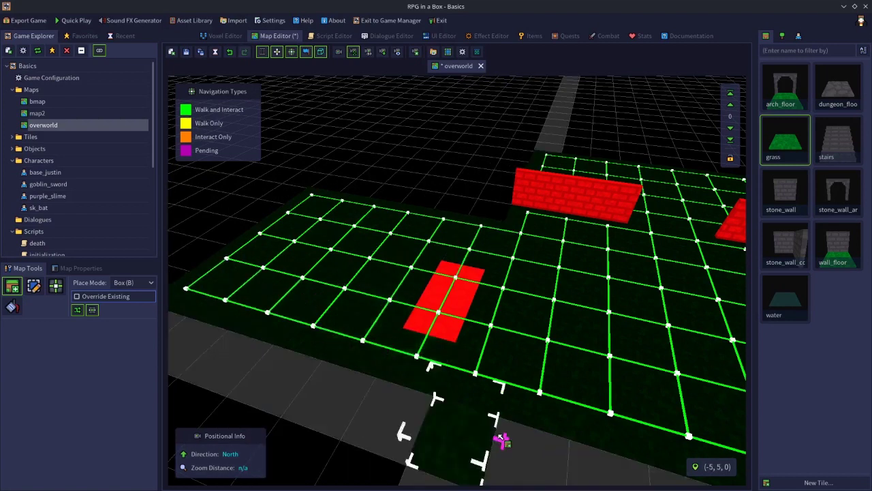
key("ctrl+z")
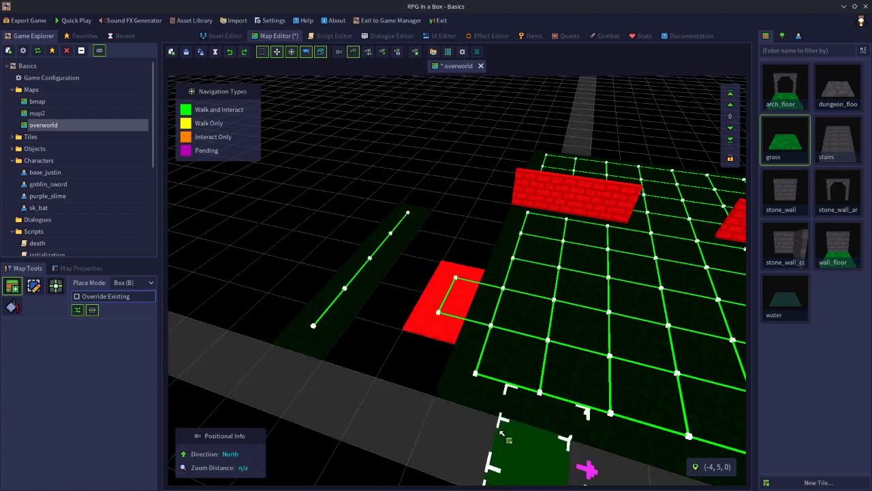
key("ctrl+z")
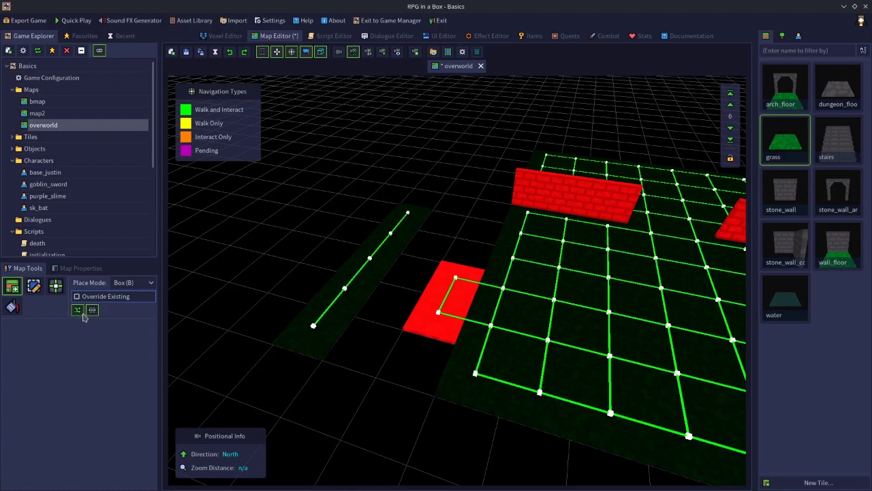
- Add a block of grass tiles beside the separate row, and a larger grass area behind it with Auto-Connect Navigation off
key("ctrl+y")
key("ctrl+y")
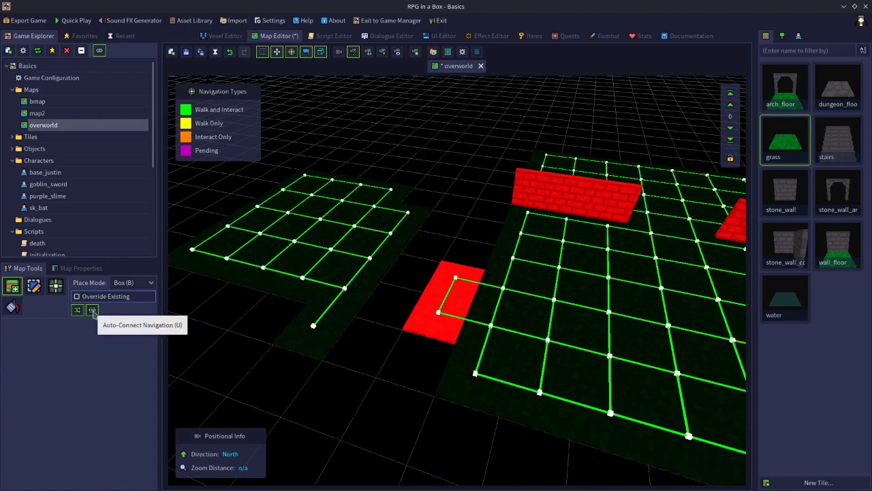
left_click(93, 310)
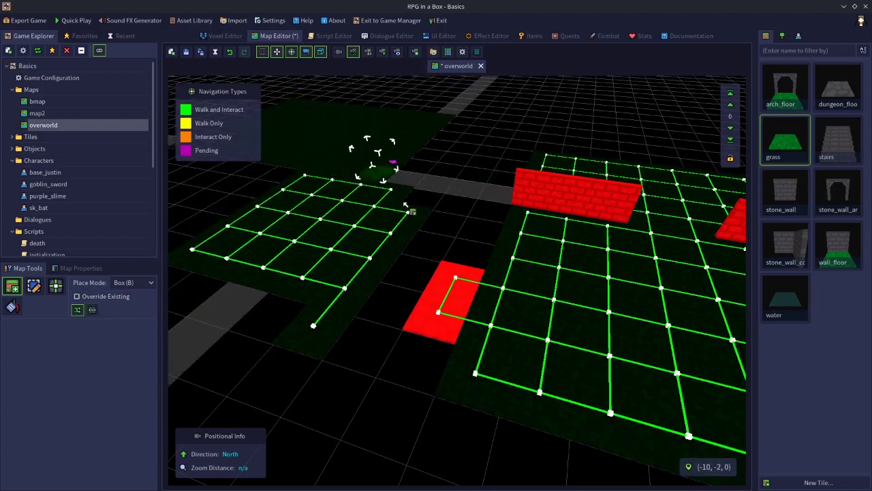
key("a")
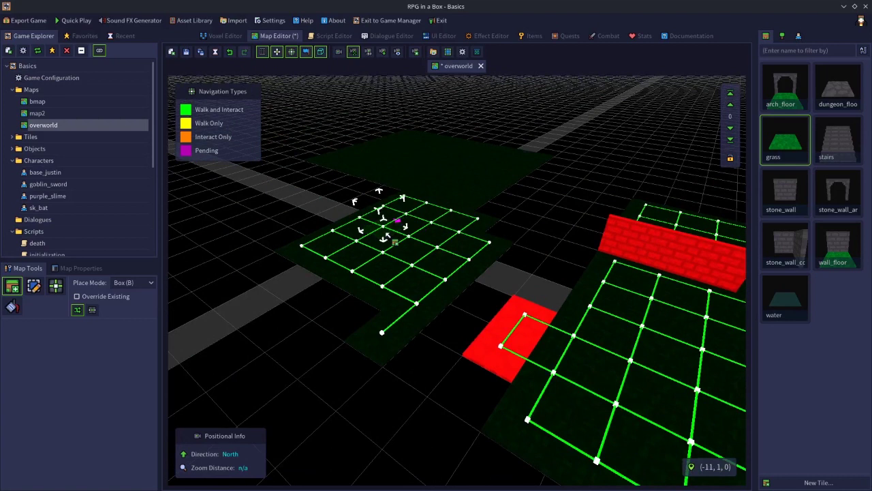
- Try drawing a Walk and Interact navigation path across the unconnected grass area, and undo it
left_click(56, 286)
mouse_move(441, 191)
left_mouse_down()
mouse_move(461, 164)
mouse_move(412, 158)
mouse_move(443, 178)
mouse_move(468, 167)
left_mouse_up()
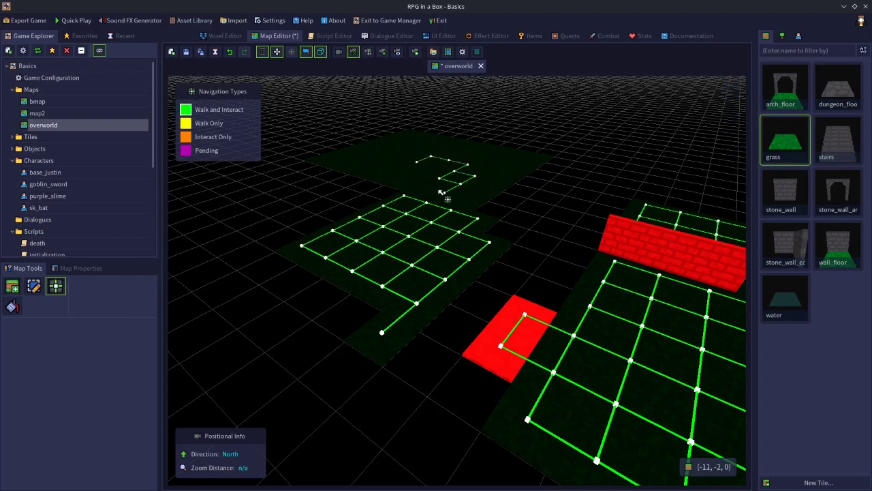
key("ctrl+z")
key("ctrl+z")
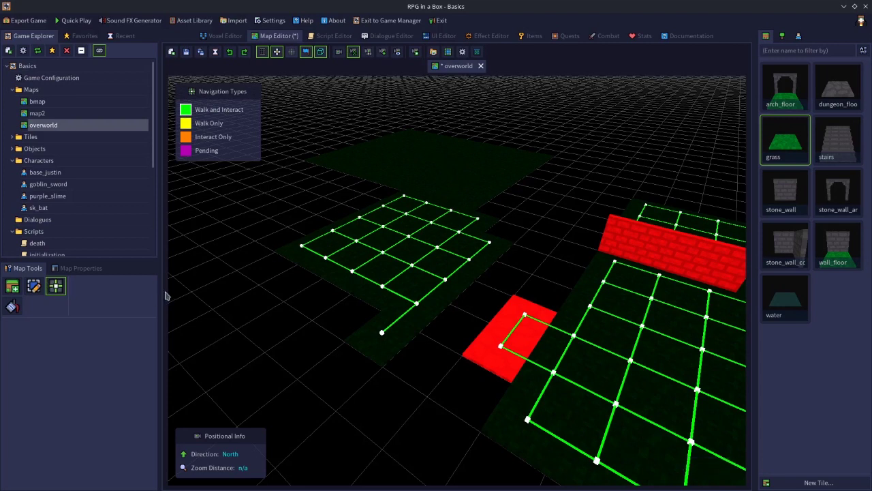
- Turn on Override Existing for tile placement, and switch to the selecting tool
left_click(13, 289)
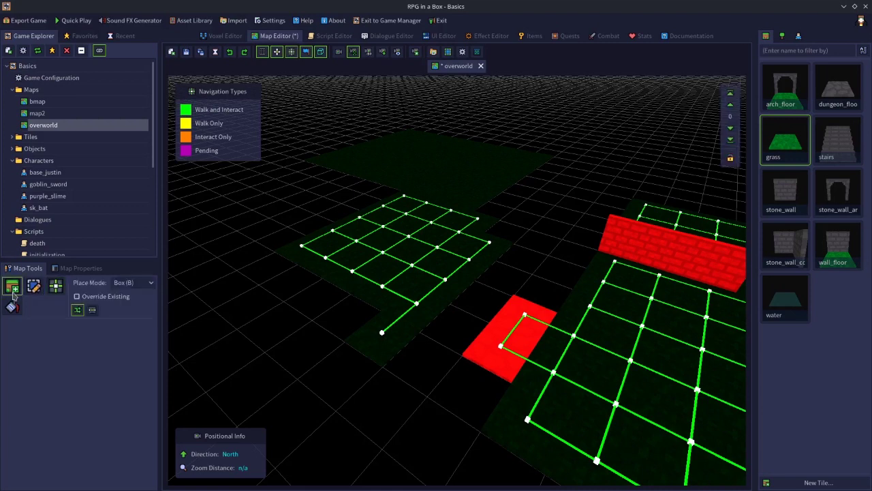
left_click(77, 296)
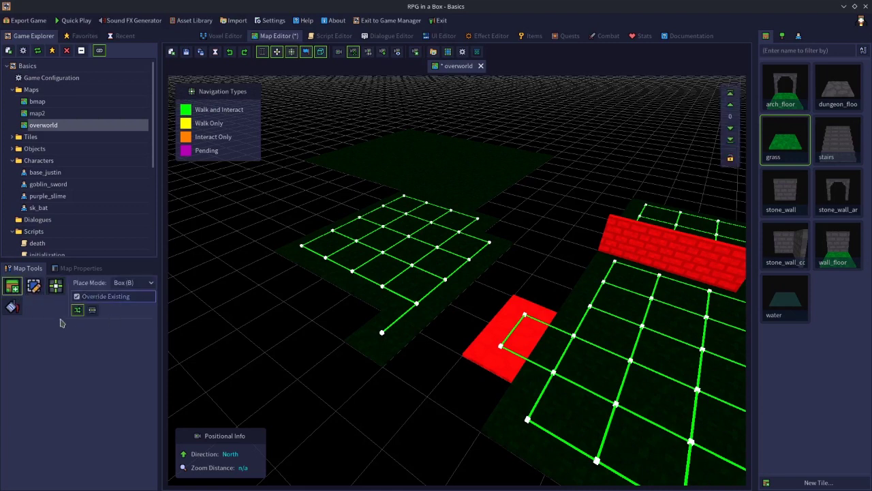
left_click(35, 289)
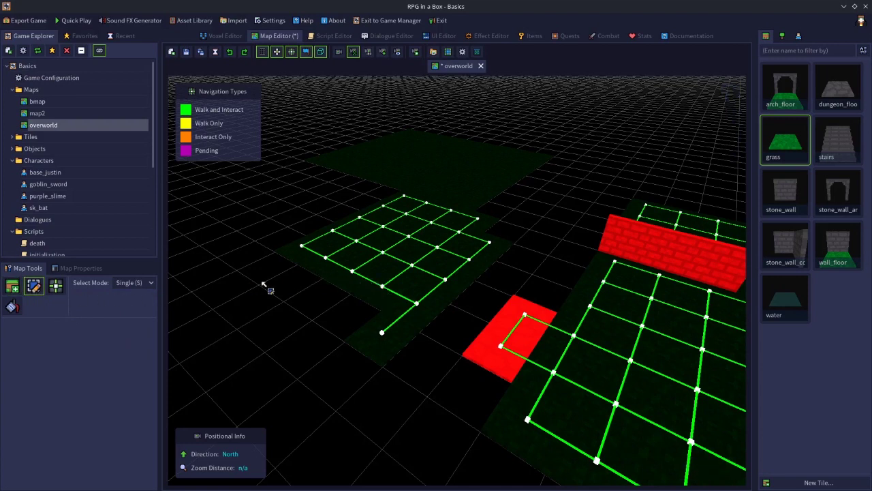
- Select single tiles in the separate grass block, switch Select Mode to Box to select the whole block, and clear the selection
left_click(352, 276)
mouse_move(352, 276)
left_mouse_down()
mouse_move(426, 225)
mouse_move(375, 291)
mouse_move(356, 244)
left_mouse_up()
left_click_drag(411, 246, 416, 277)
left_click(134, 282)
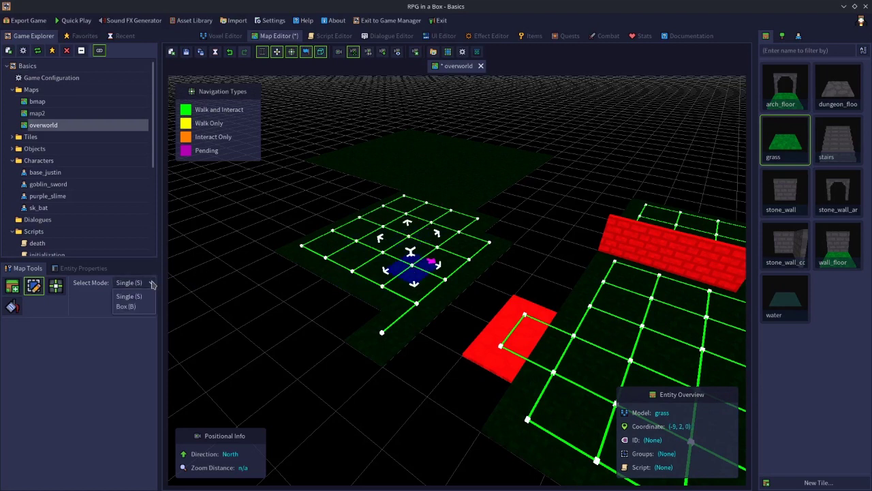
left_click(126, 306)
left_click_drag(392, 219, 364, 282)
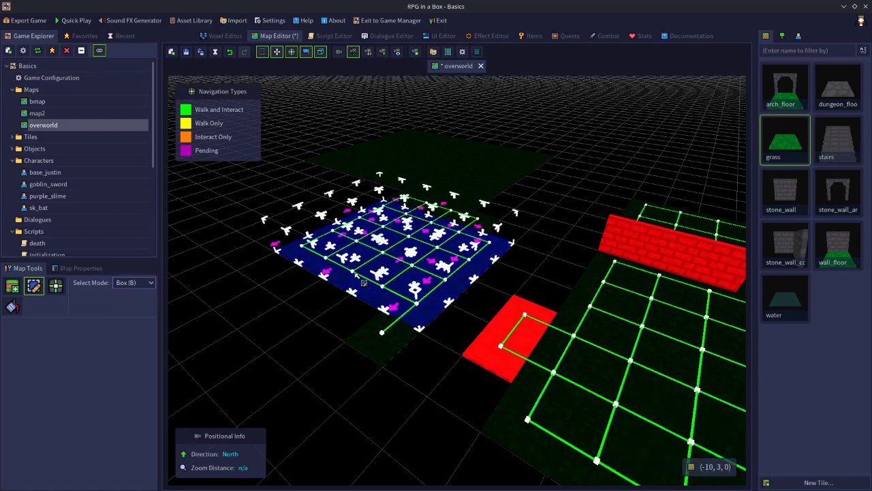
left_click(346, 327)
- With Select Mode set to Single, select two separate grass tiles plus a dungeon floor tile, and deselect them again
left_click(128, 287)
left_click(128, 295)
left_click(351, 274)
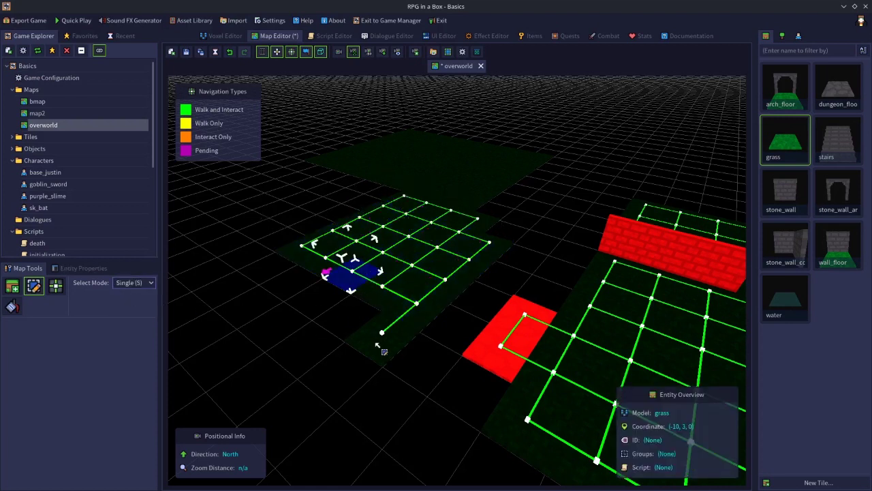
left_click(450, 254, "shift")
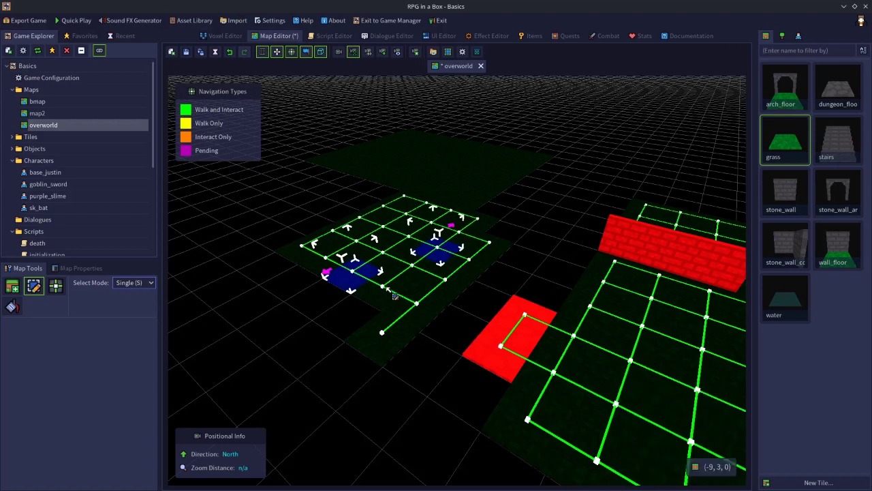
left_click(489, 373, "shift")
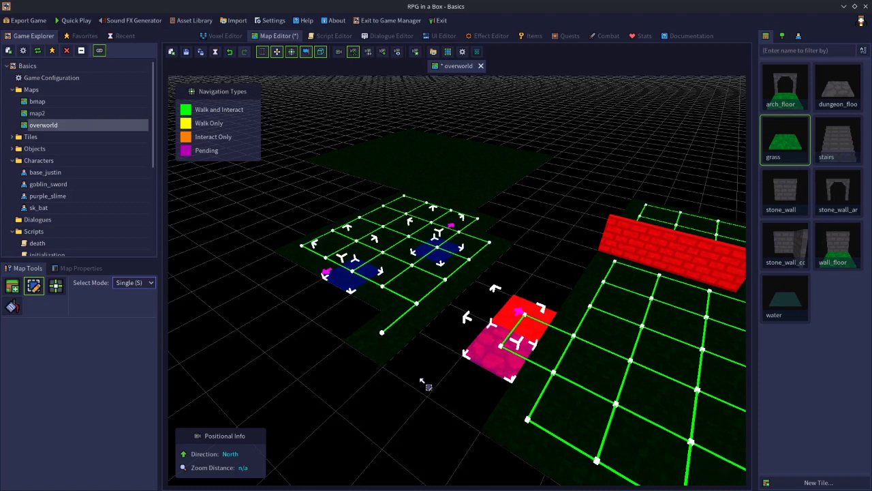
key("shift+alt")
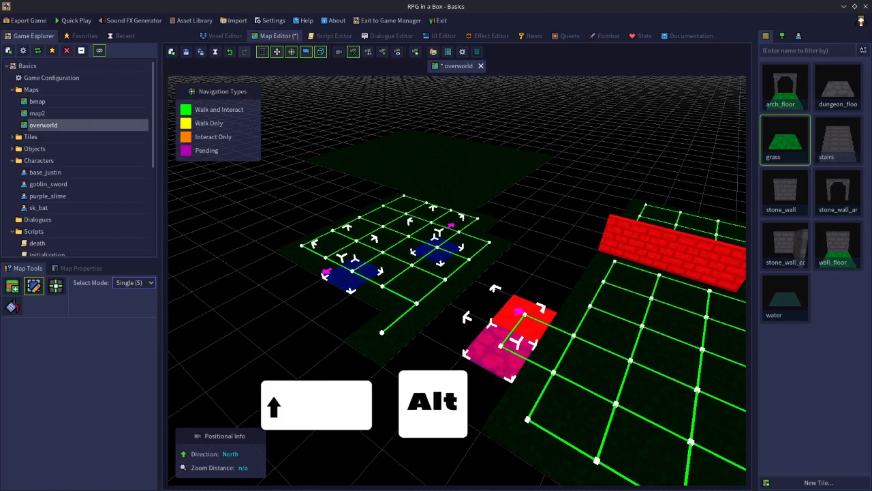
left_click(506, 366, "alt+shift")
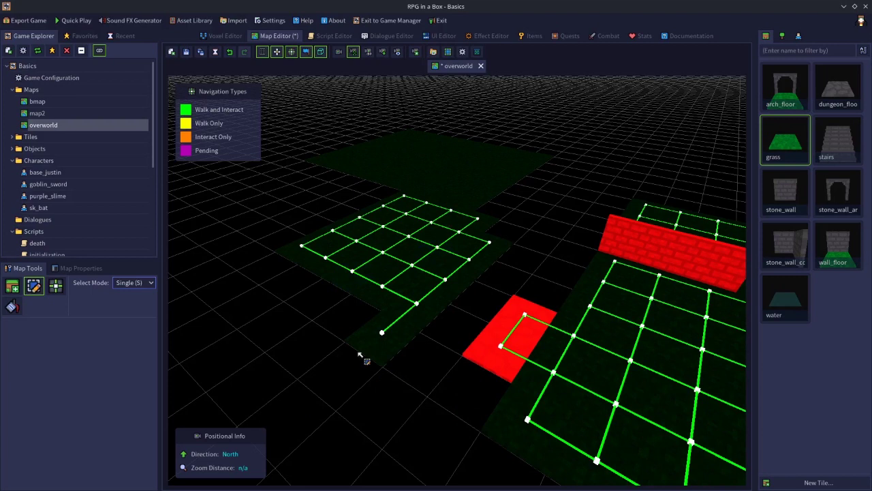
- Select the nearer dungeon floor tile, examine its entity properties, and deselect it to return to the map properties
left_click(494, 338)
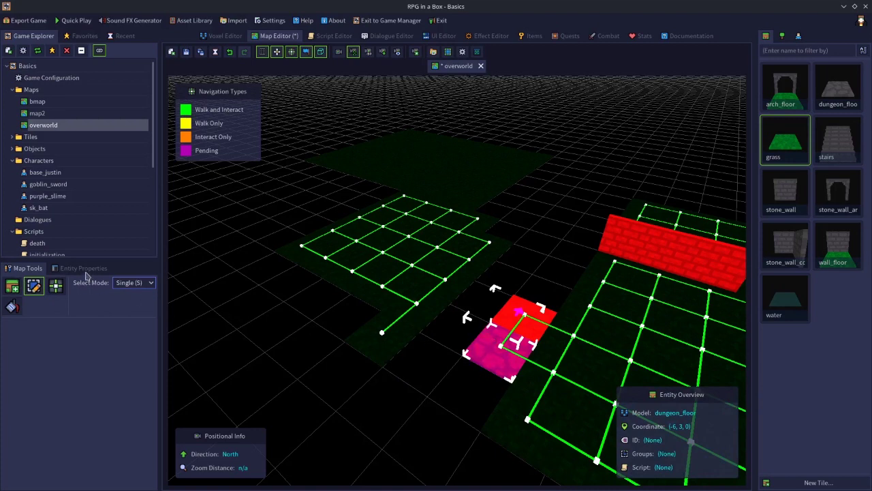
left_click(178, 293)
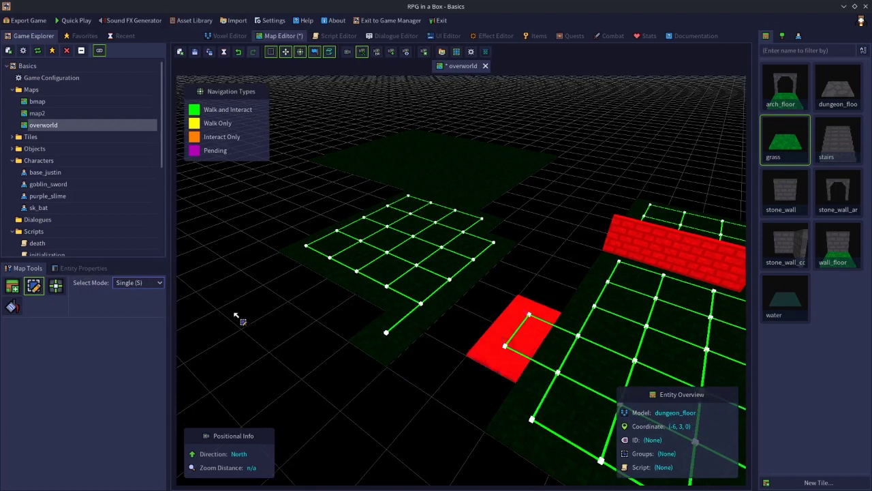
left_click(475, 356)
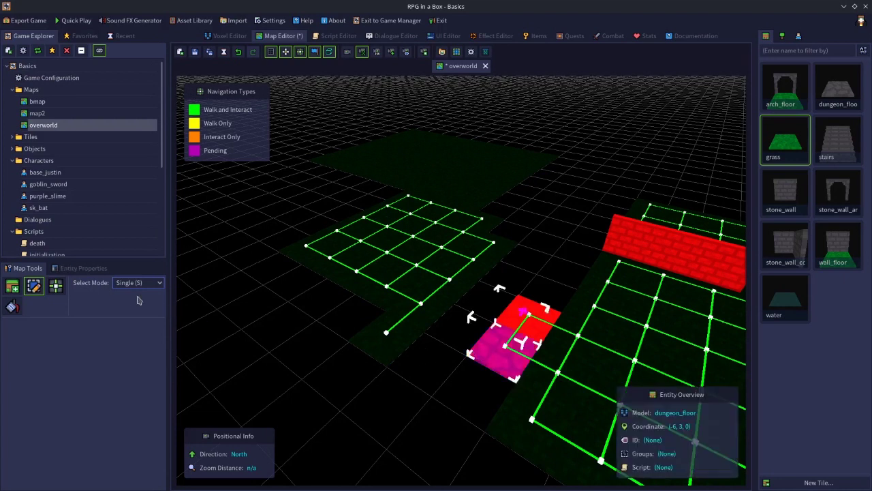
left_click(82, 269)
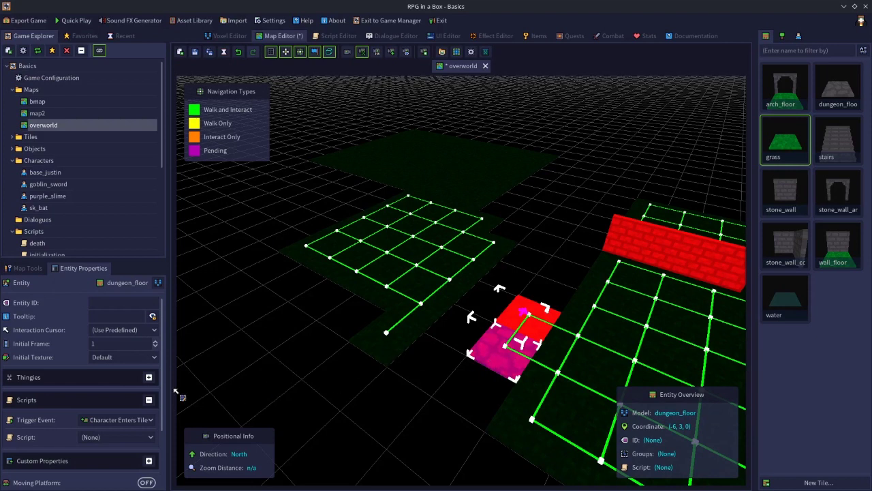
left_click(239, 345)
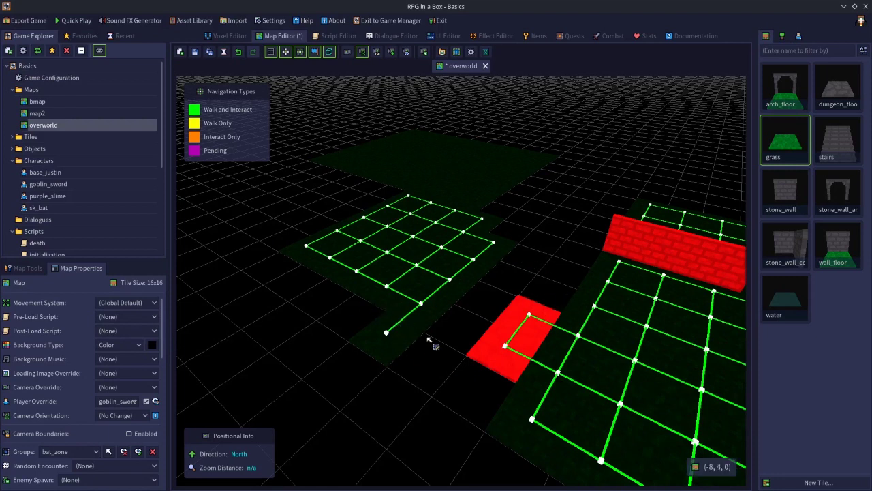
- Delete the single protruding grass tile and the connected grass block behind it
left_click(402, 334)
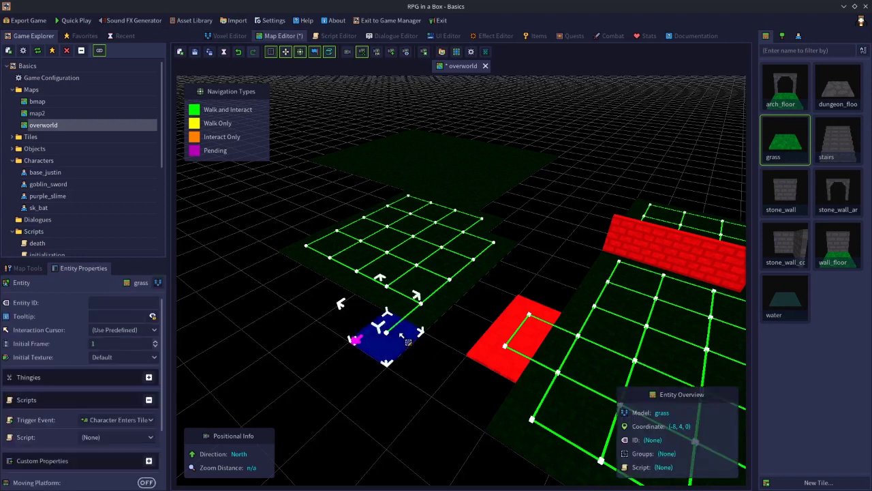
left_click(412, 338)
left_click_drag(411, 197, 420, 297)
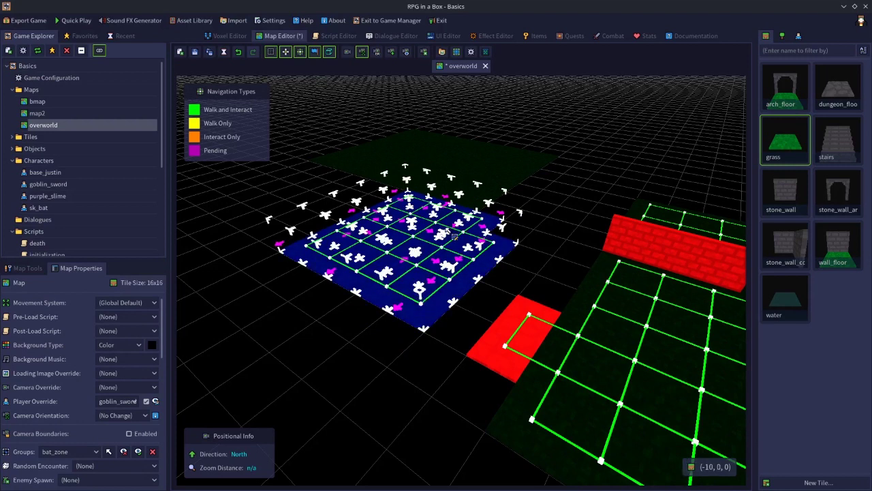
key("Delete")
- Delete the larger unconnected grass area and the dungeon floor tiles beside the main map
left_click_drag(414, 134, 482, 220)
key("Delete")
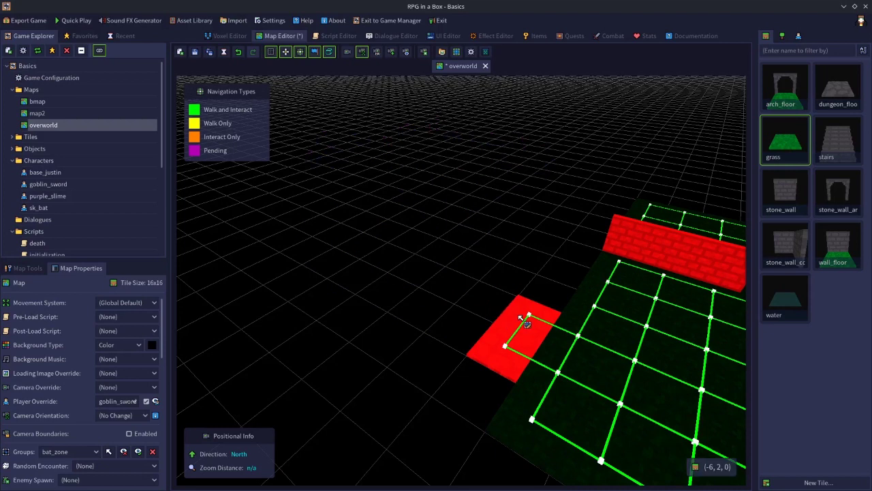
left_click(511, 349)
key("Delete")
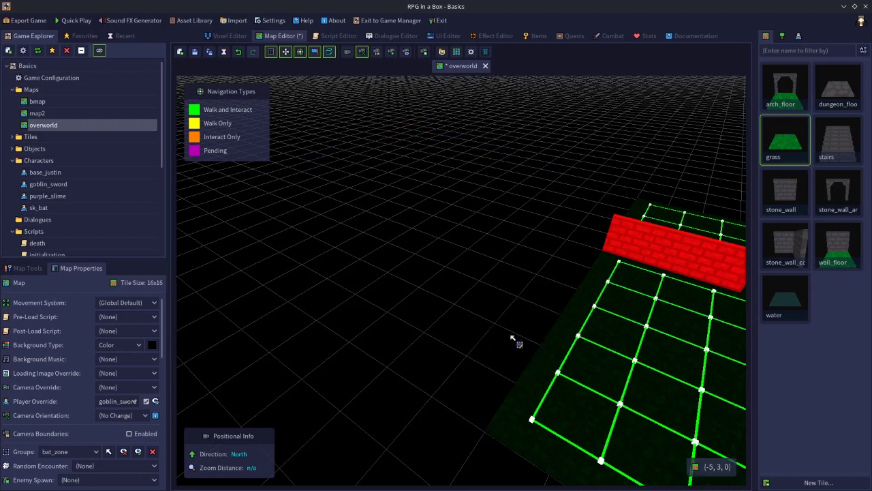
- Place a box of grass beside the main map at level 0 and another one above it at level 2
left_click(38, 268)
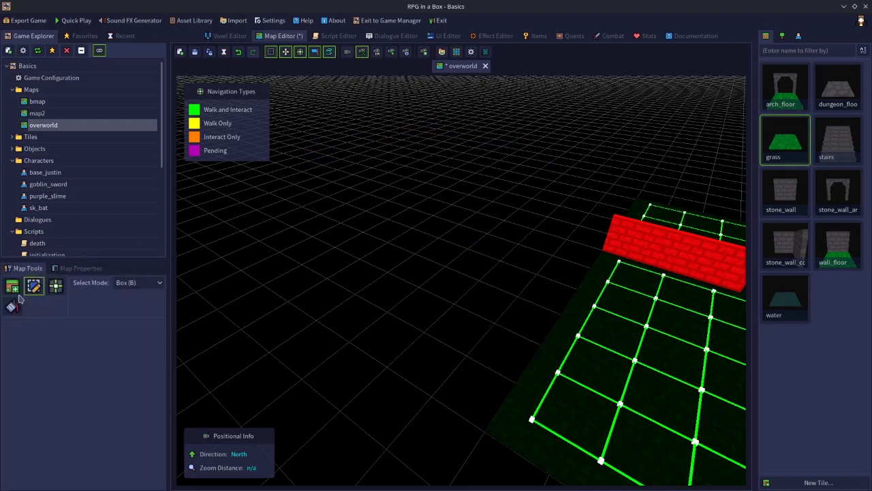
left_click(11, 286)
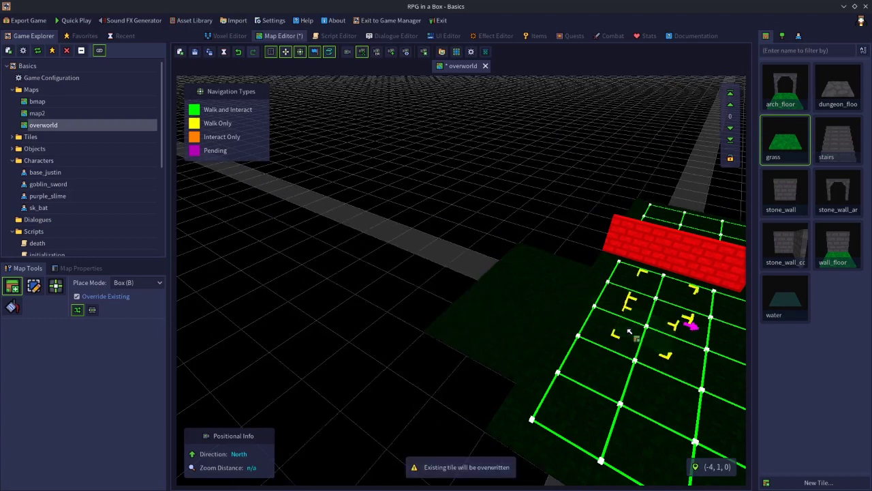
left_click(732, 106)
left_click(732, 106)
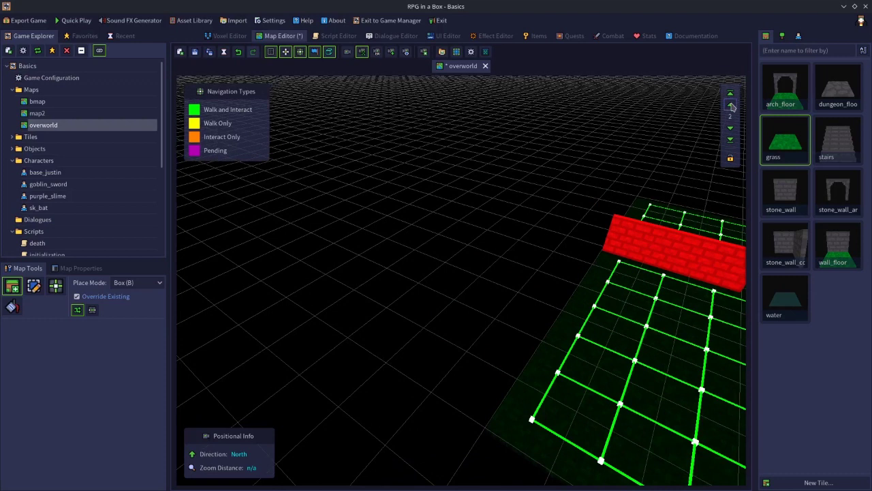
left_click_drag(543, 289, 423, 341)
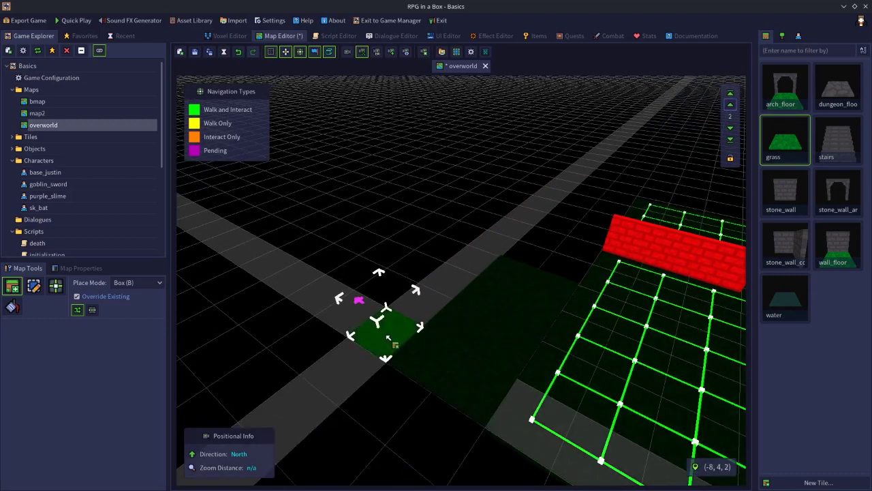
- Lower the placement level to 1, inspect the stacked grass areas from the side, and switch to the selecting tool
key("Page_Down")
scroll(388, 337, "down", 3)
scroll(348, 338, "up", 4)
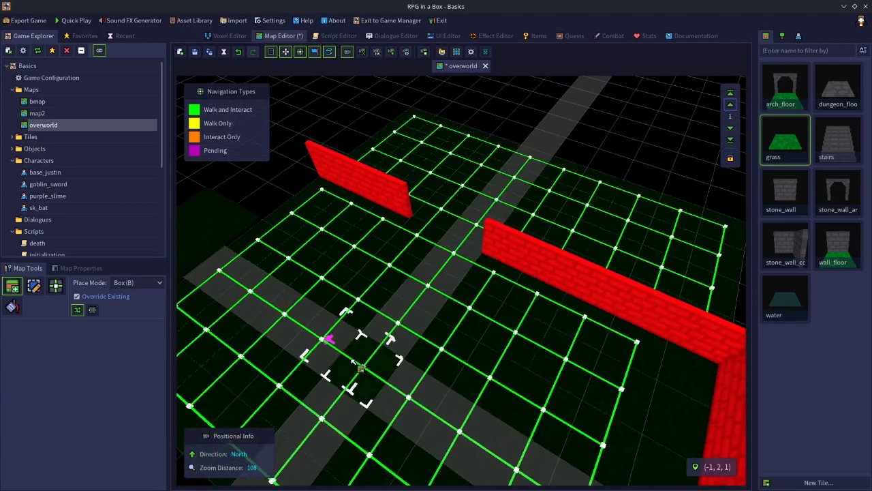
middle_click_drag(353, 362, 339, 307)
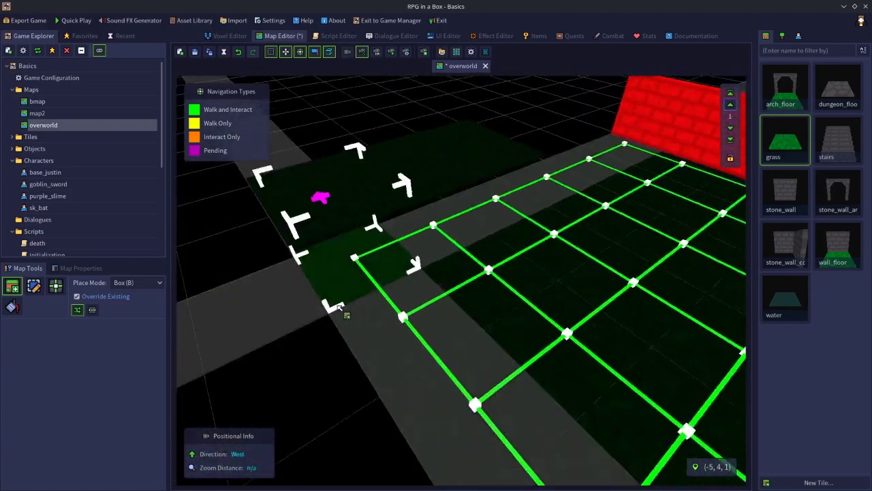
scroll(339, 307, "up", 5)
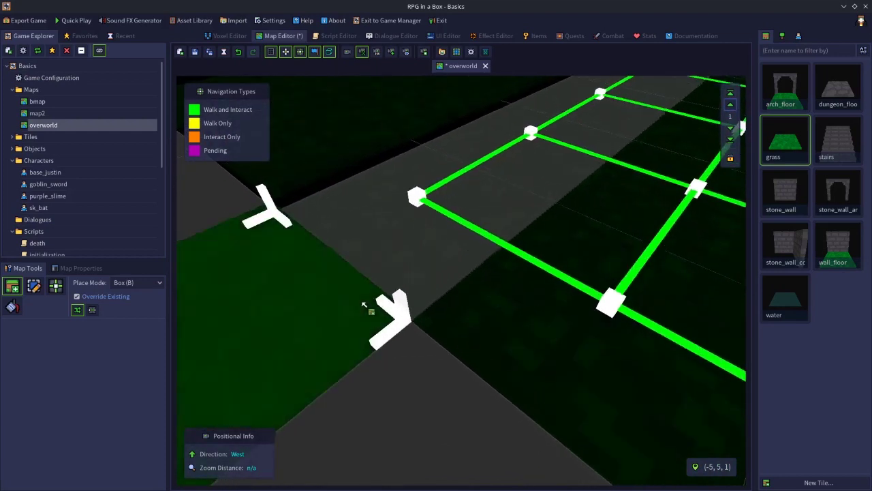
scroll(363, 305, "down", 3)
key("2")
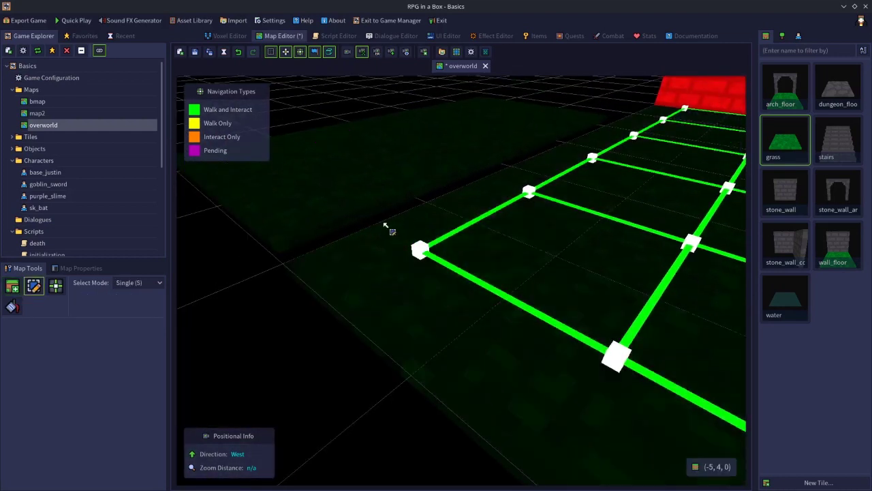
middle_click_drag(405, 261, 497, 288)
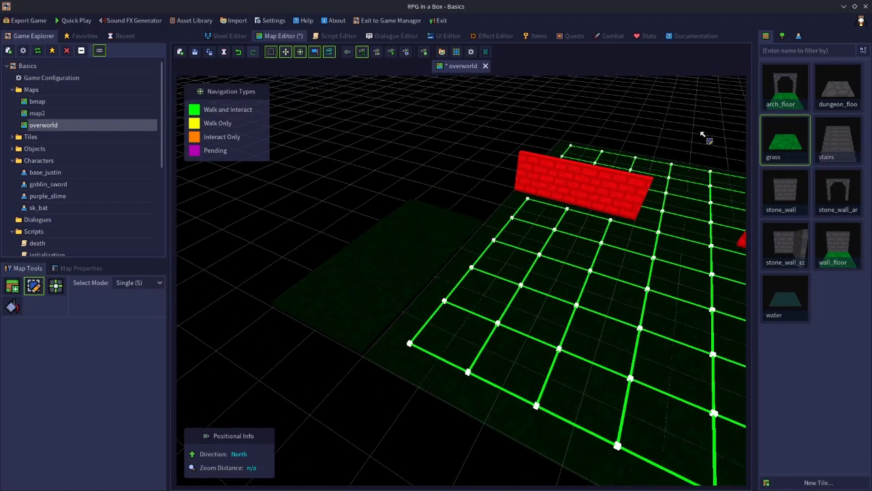
- Raise the placement level to 33, place a box of grass there, and check its height with the selecting tool active
key("q")
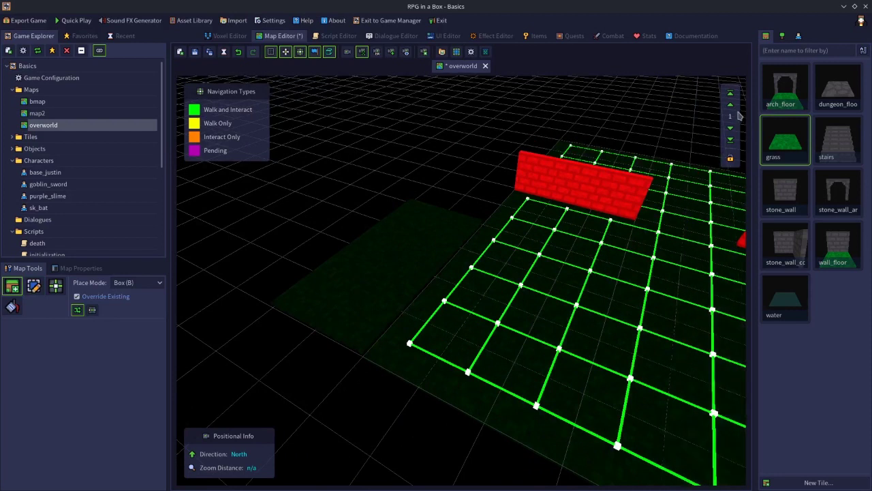
left_click(731, 94)
left_click(732, 94)
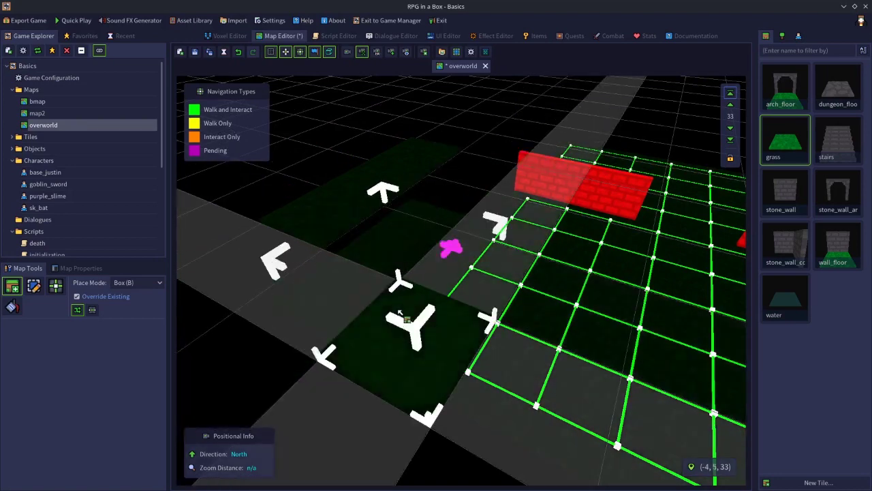
key("s")
middle_click_drag(402, 295, 298, 221)
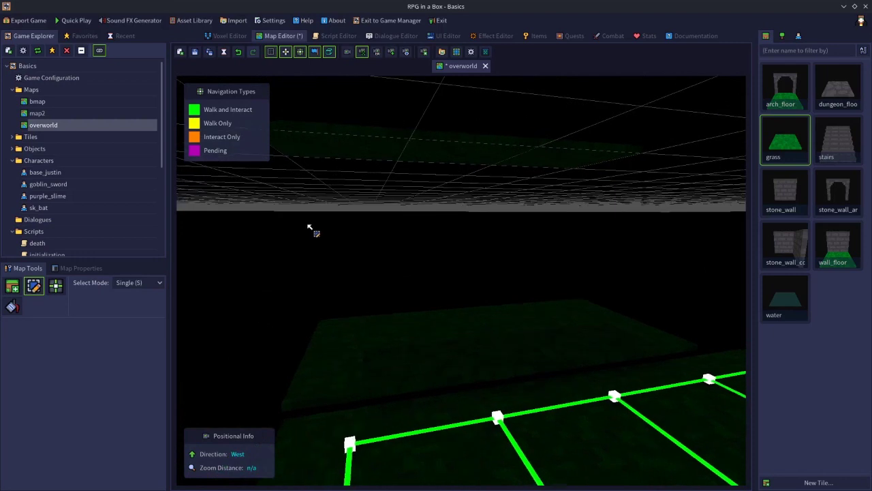
- Hide the grid to view the grass areas at different heights, and show it again
left_click(274, 56)
middle_click_drag(384, 201, 420, 243)
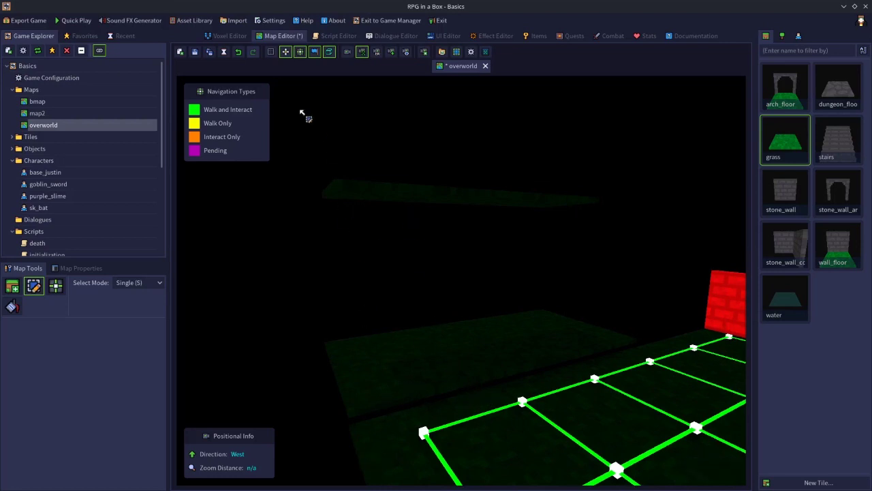
left_click(274, 53)
middle_click_drag(450, 255, 518, 282)
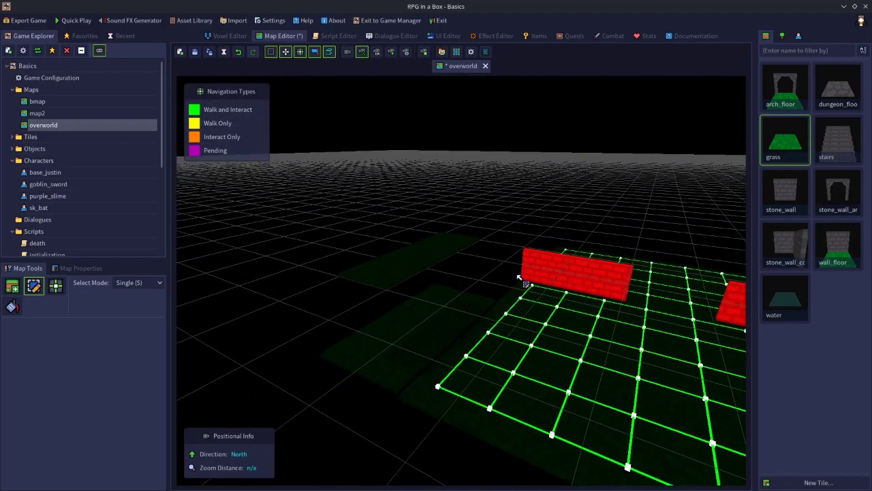
- Return to box placement, lower the placement level to -7, and bring it back to 0
key("b")
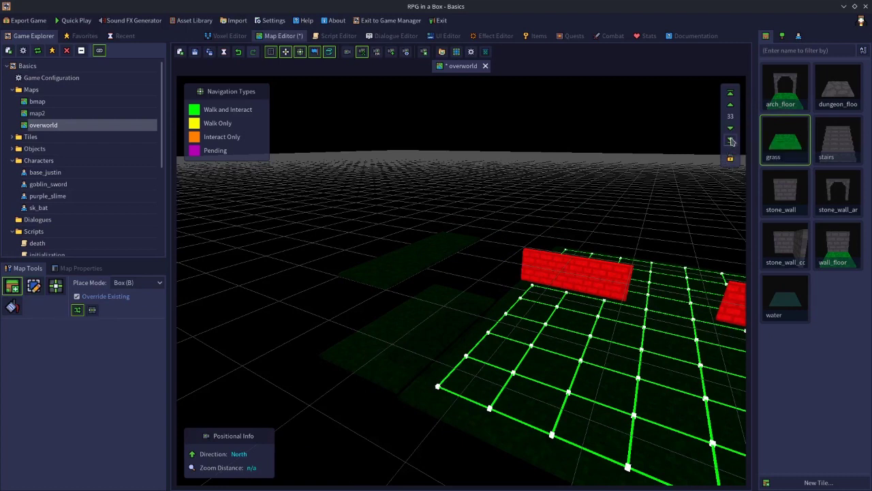
left_click(731, 141)
left_click(731, 104)
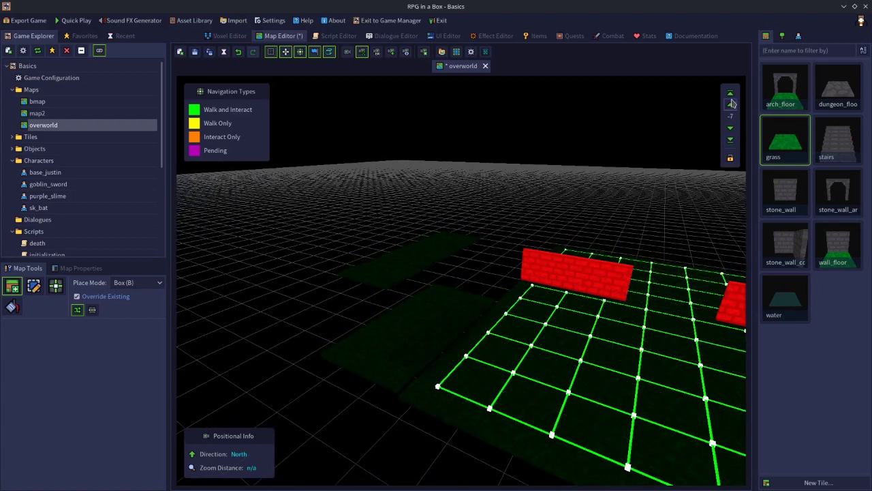
left_click(731, 94)
left_click(730, 130)
left_click(731, 130)
left_click(731, 130)
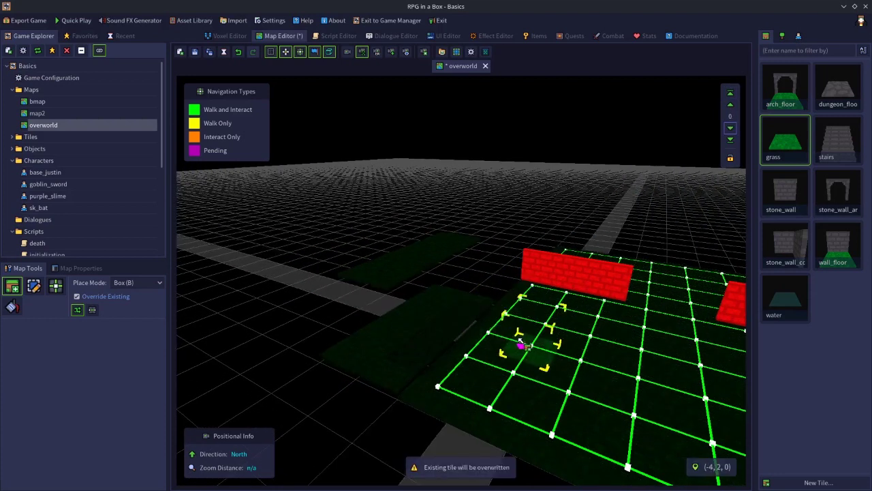
- Switch to the selecting tool and select two neighbouring grass tiles at the edge of the main grass area
key("e")
middle_click_drag(481, 372, 561, 367)
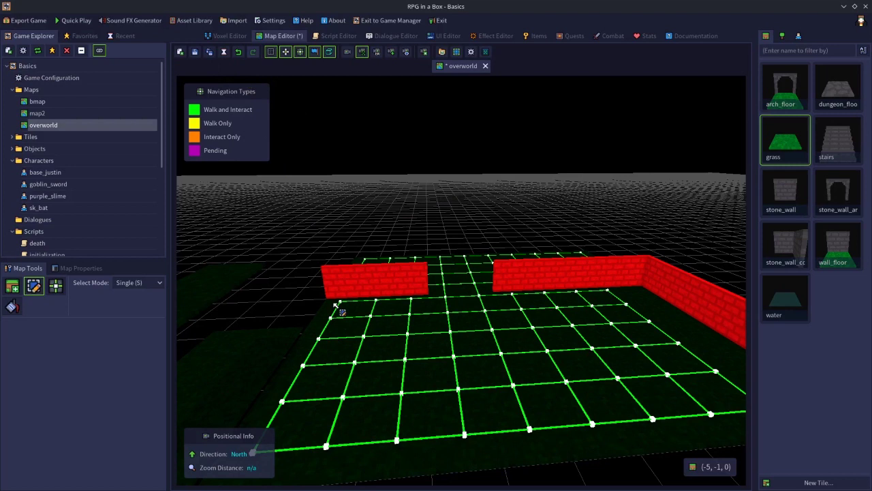
left_click(336, 366)
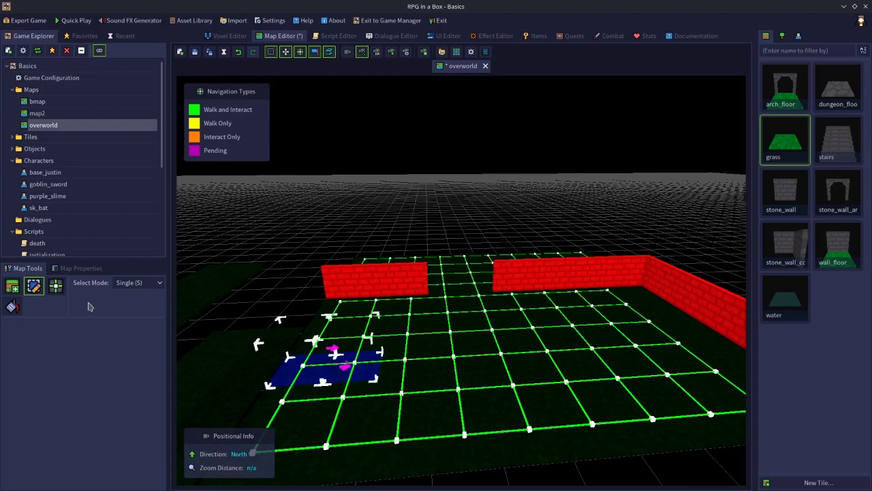
- Delete the two selected edge tiles and all separate grass areas at other heights beside the main grass area
key("Delete")
right_click_drag(200, 330, 288, 355)
left_click_drag(331, 271, 316, 364)
key("Delete")
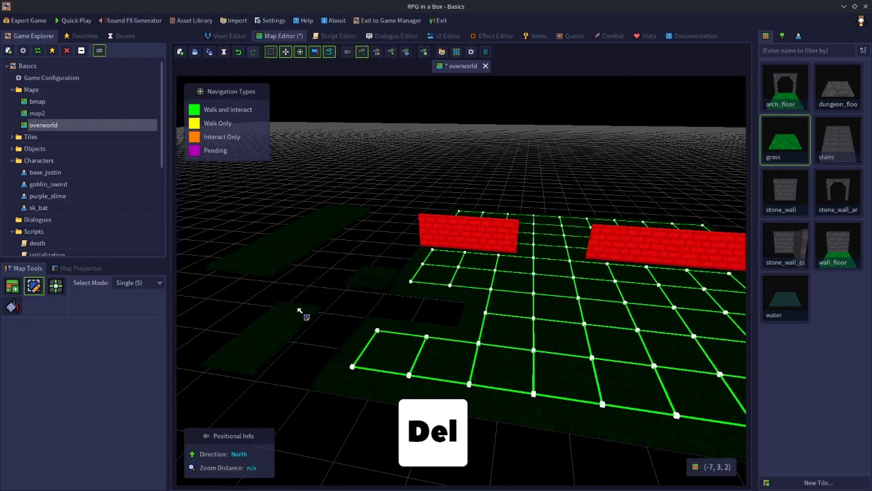
left_click_drag(302, 312, 249, 364)
key("Delete")
left_click(376, 286)
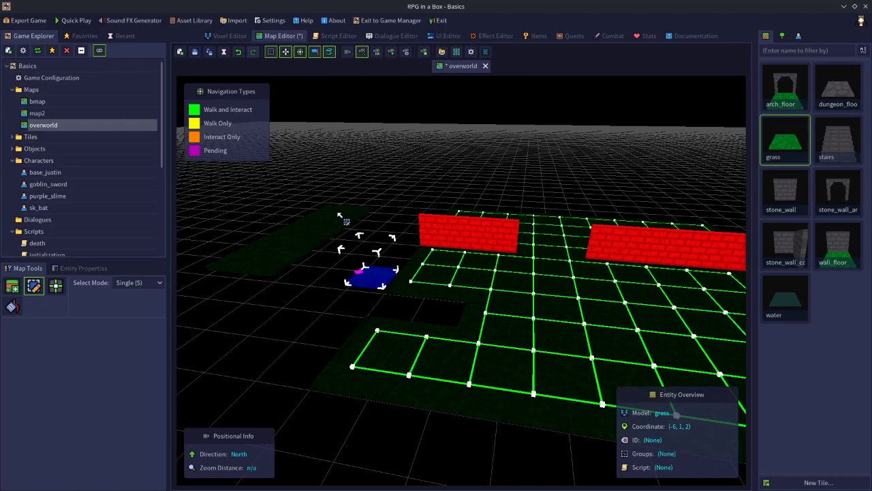
key("Delete")
left_click_drag(343, 218, 288, 270)
key("Delete")
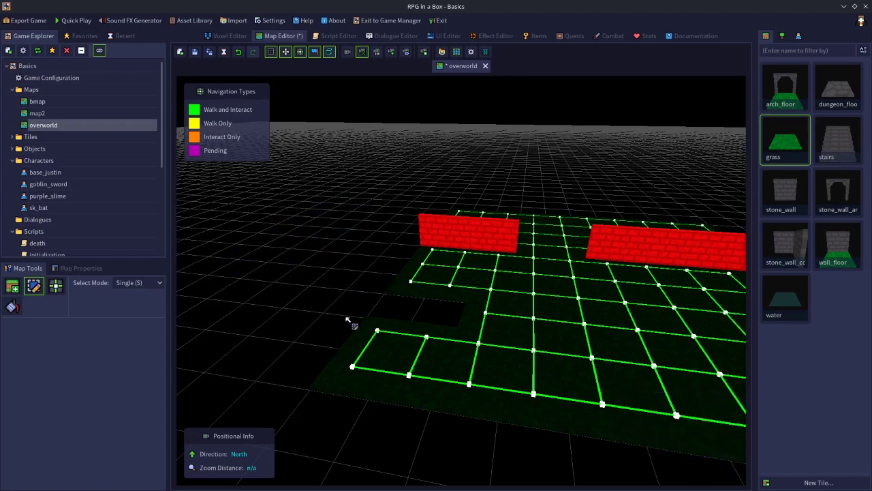
- Fill the gap at the main grass area's edge with grass at level 0, and return to the selecting tool
key("1")
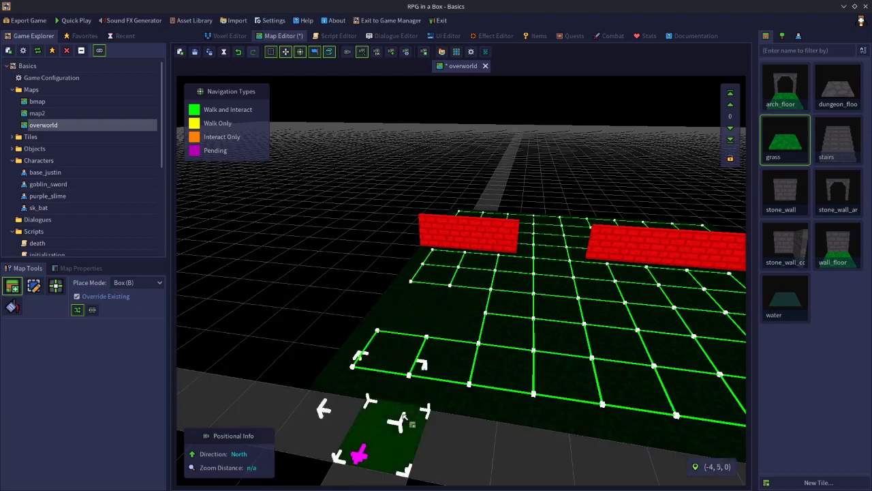
key("2")
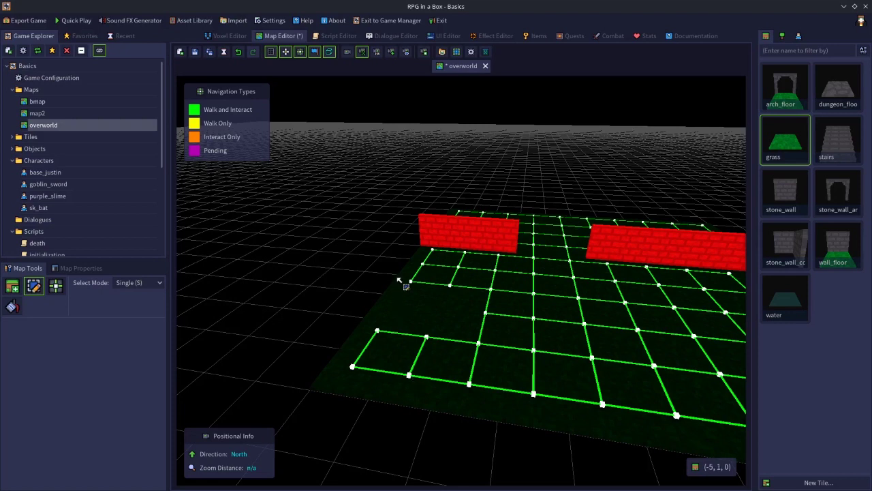
- Reconnect the navigation across the refilled tiles with a Walk Only path on the outer column and a Pending path beside it, and save the map
left_click(57, 287)
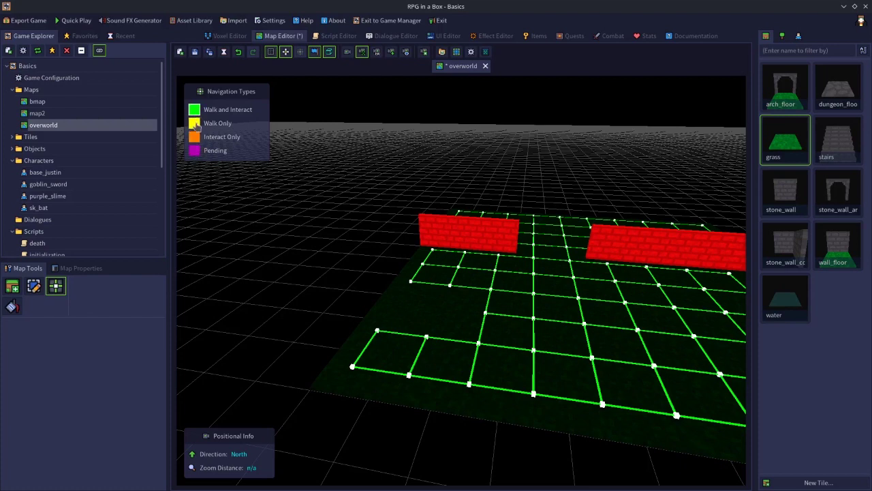
left_click_drag(450, 285, 426, 336)
left_click_drag(411, 282, 377, 331)
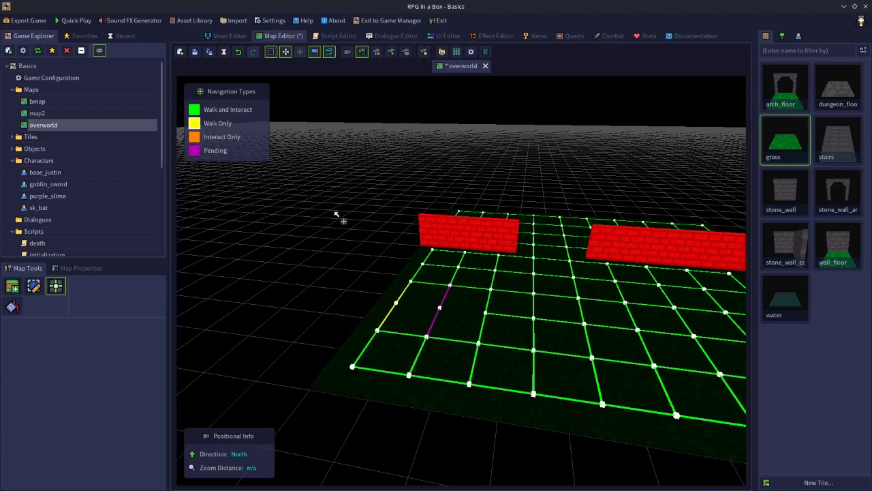
key("n")
left_click(195, 52)
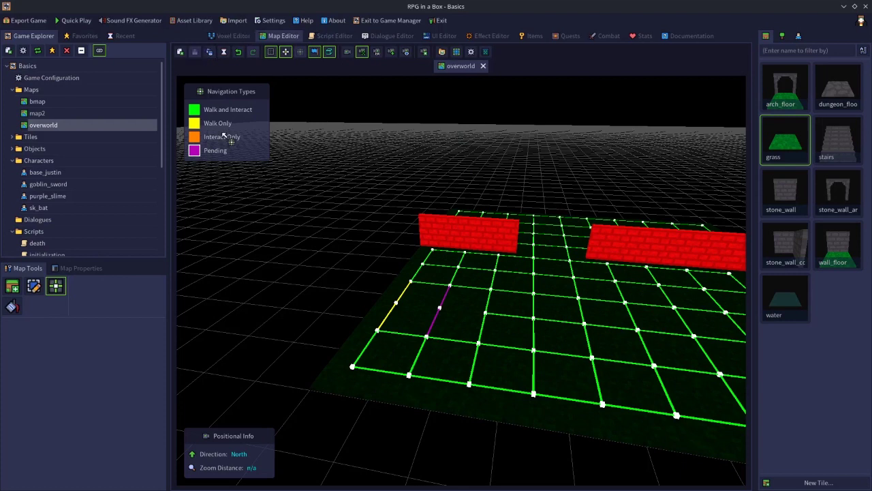
- Remove several navigation nodes and connections in the middle of the main grass area, and save the map
middle_click_drag(362, 248, 179, 250)
left_click(102, 270)
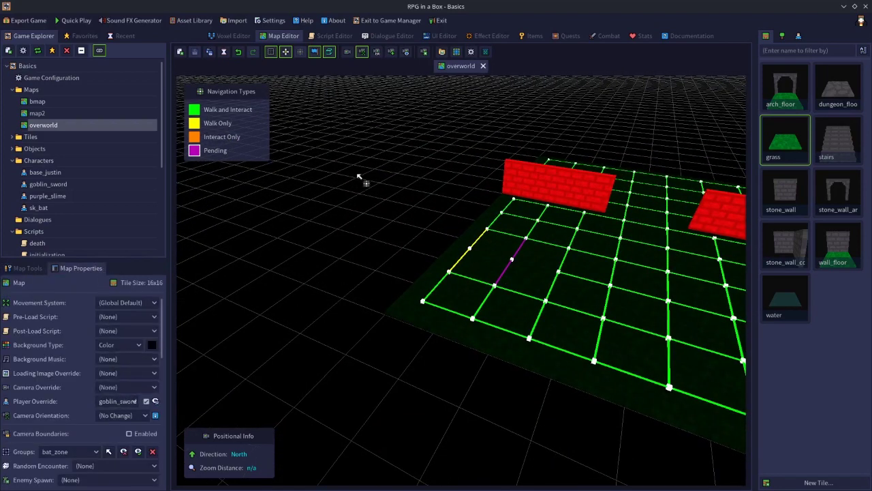
middle_click_drag(384, 94, 380, 156)
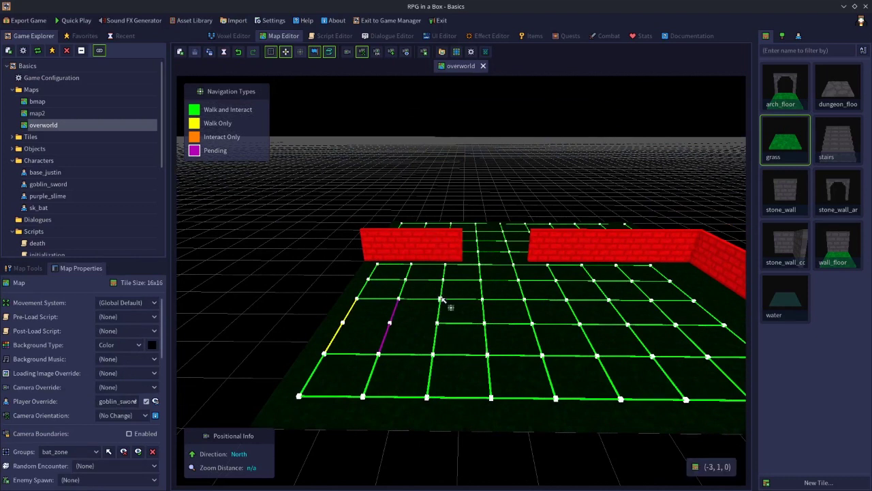
mouse_move(441, 300)
left_mouse_down()
mouse_move(451, 332)
mouse_move(531, 326)
mouse_move(538, 334)
mouse_move(542, 358)
mouse_move(493, 363)
left_mouse_up()
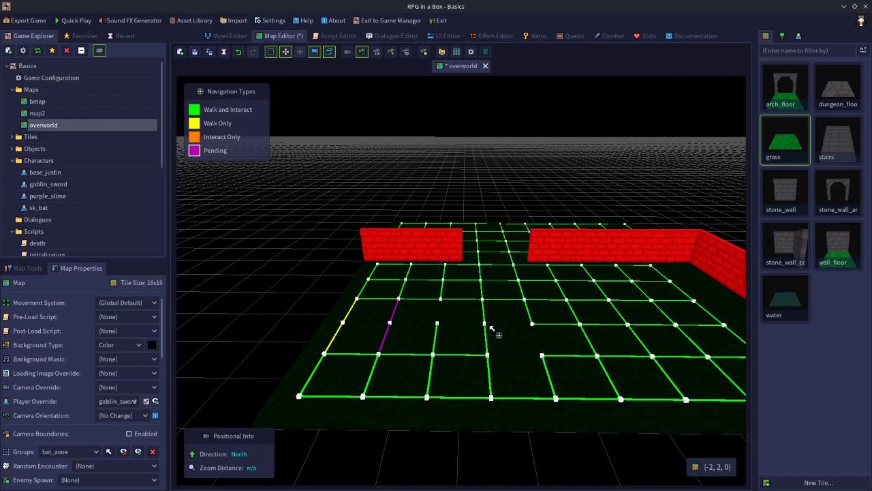
left_click(490, 328)
left_click(638, 325)
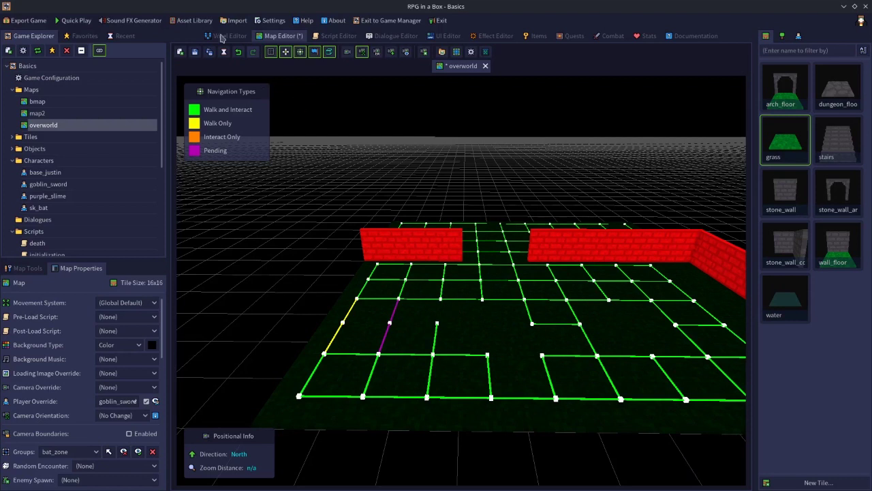
left_click(195, 51)
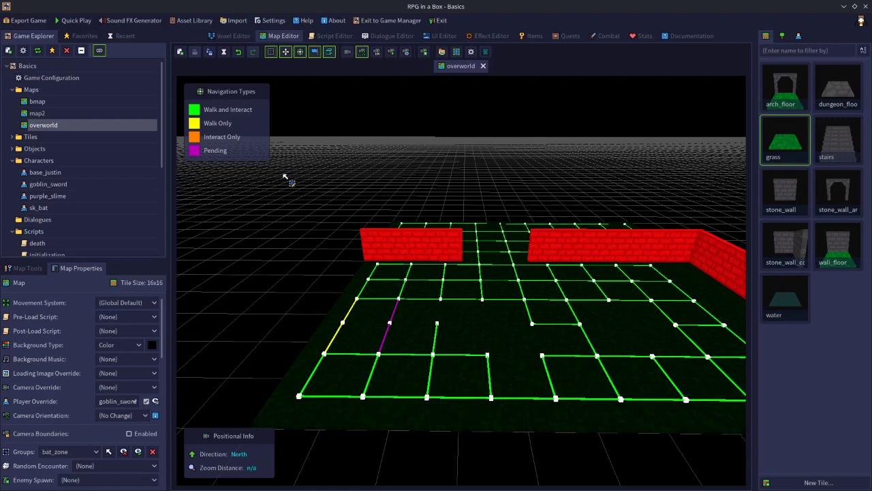